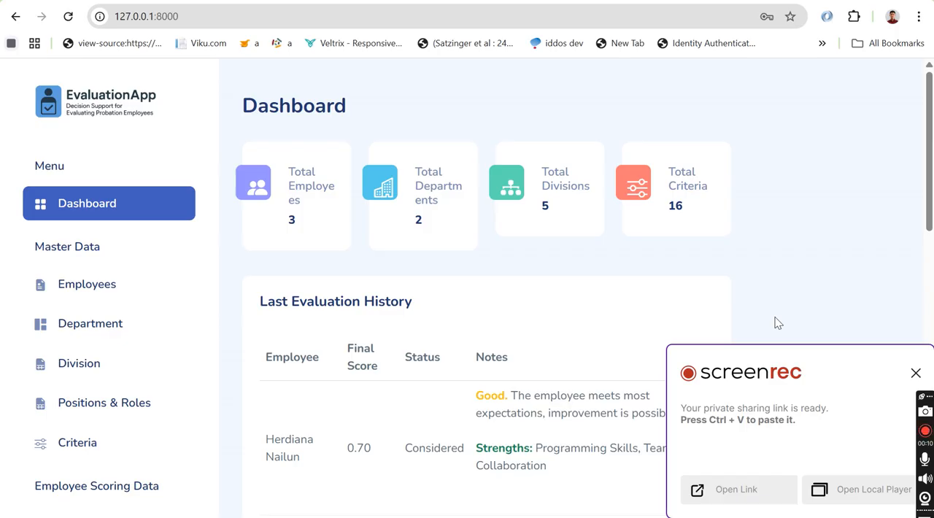
pyautogui.click(916, 372)
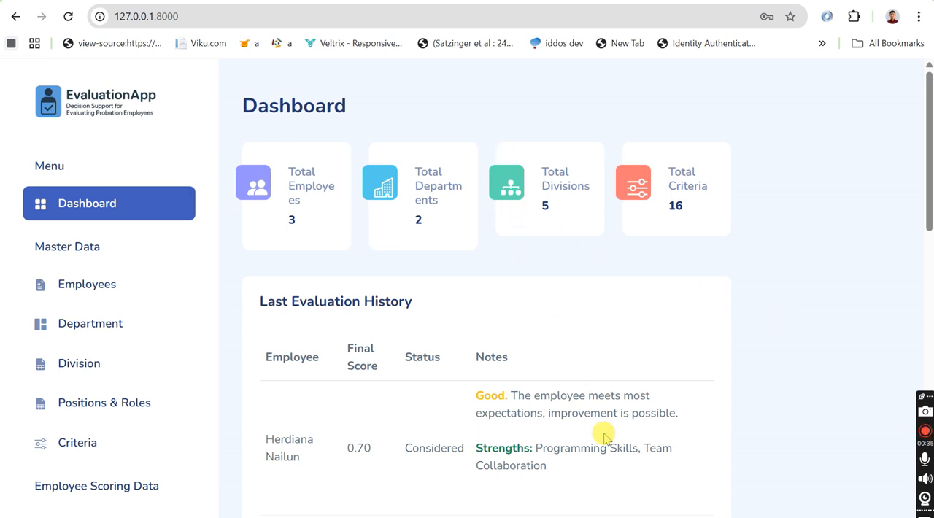
pyautogui.moveTo(513, 517)
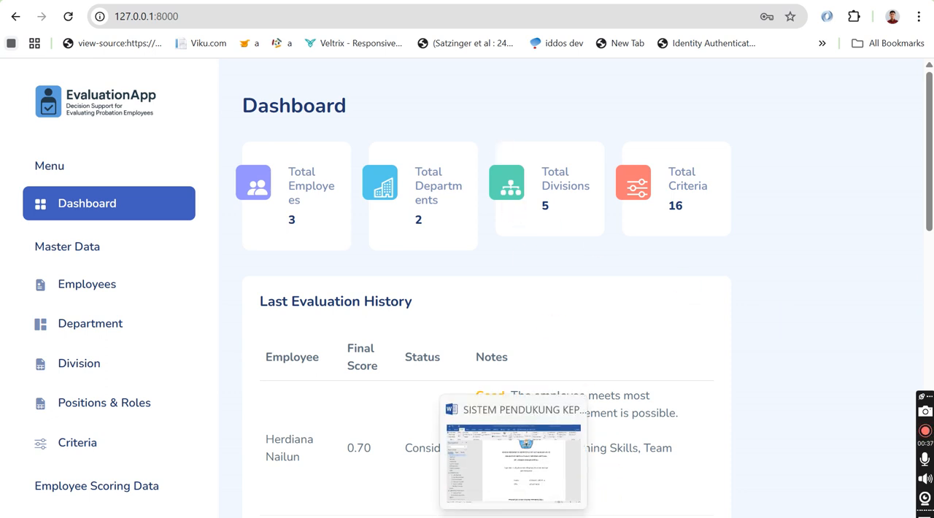
pyautogui.moveTo(416, 517)
pyautogui.click(419, 471)
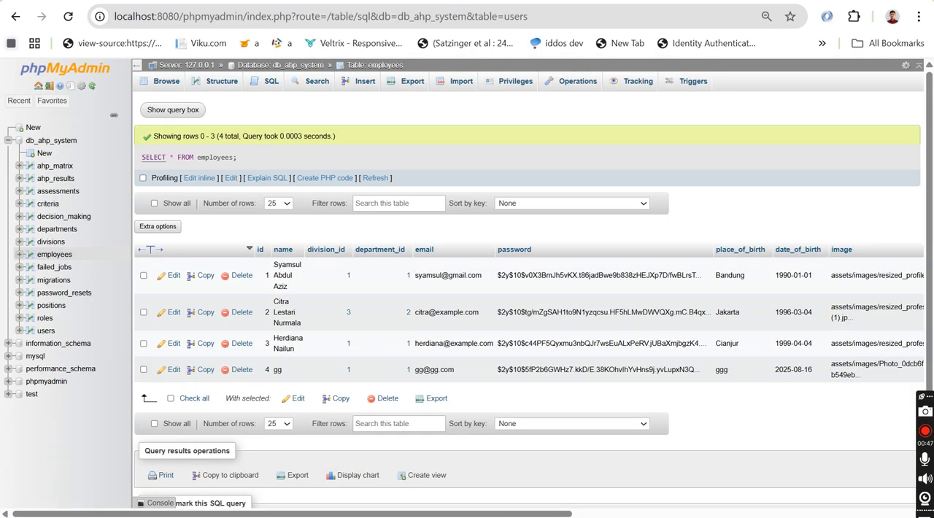
pyautogui.click(525, 155)
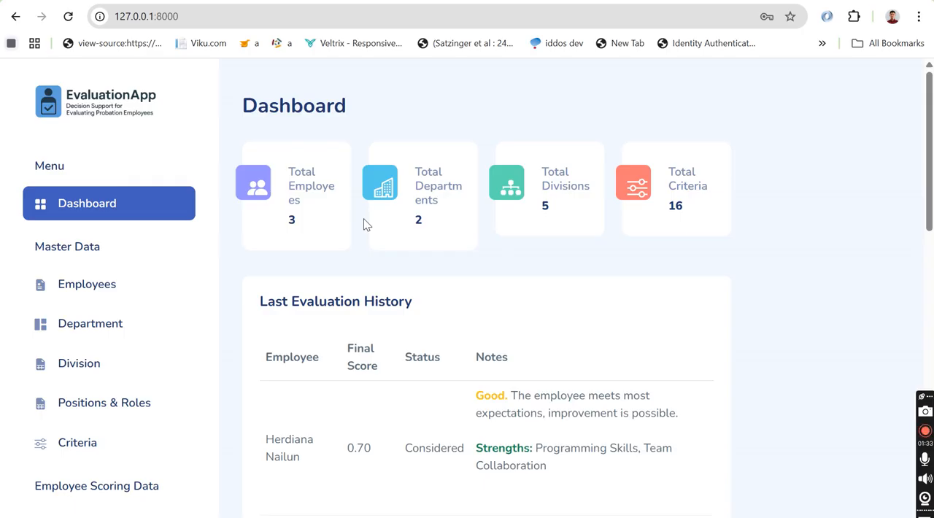
pyautogui.scroll(-1, 365, 225)
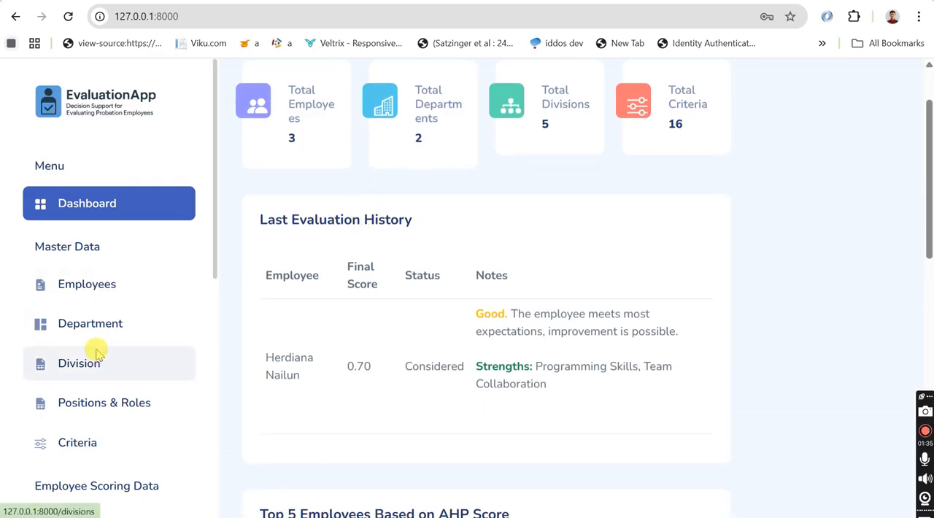
pyautogui.scroll(-2, 94, 350)
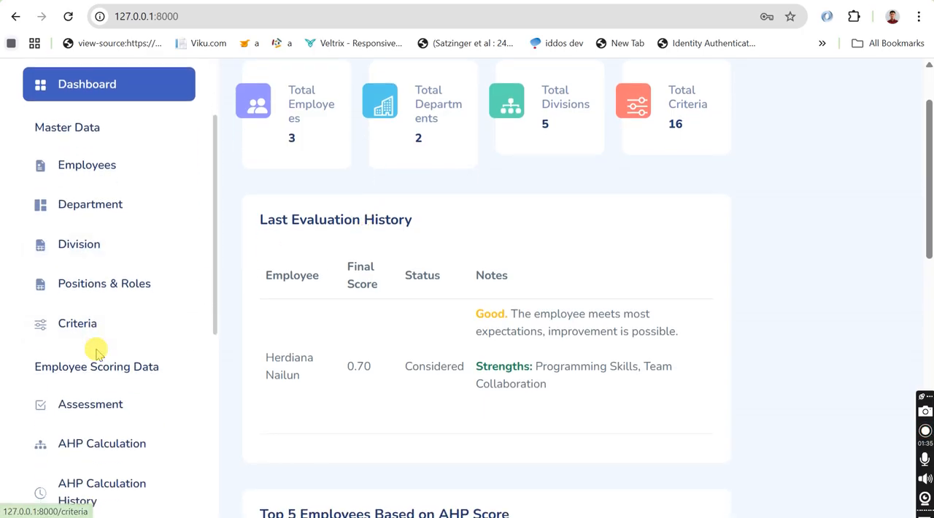
pyautogui.click(135, 338)
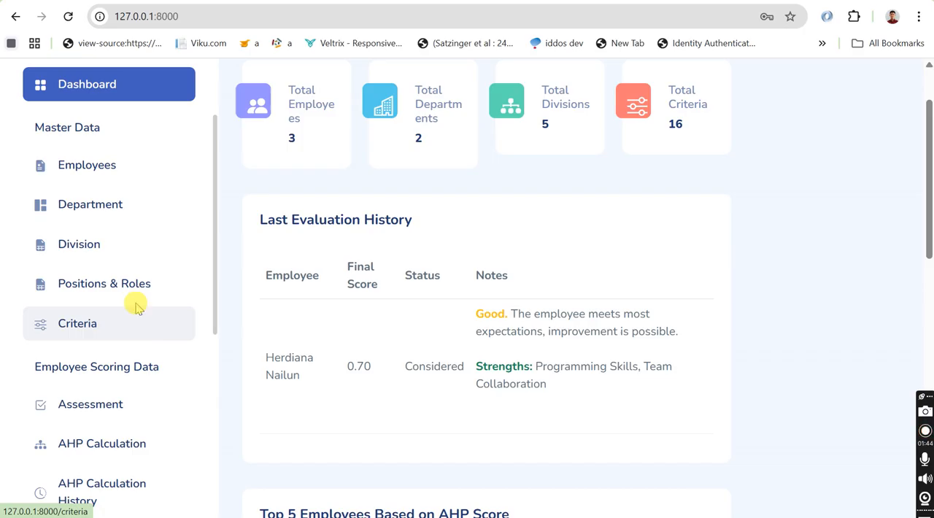
pyautogui.scroll(2, 98, 291)
pyautogui.click(98, 291)
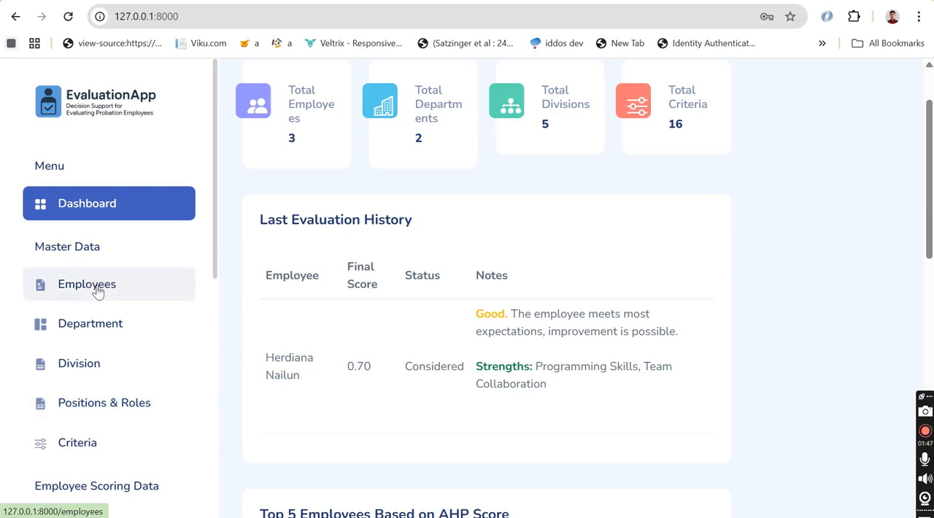
# - Open the dashboard and examine the last evaluation history, top five employees, performance chart by department and evaluation notification highlights
pyautogui.click(121, 205)
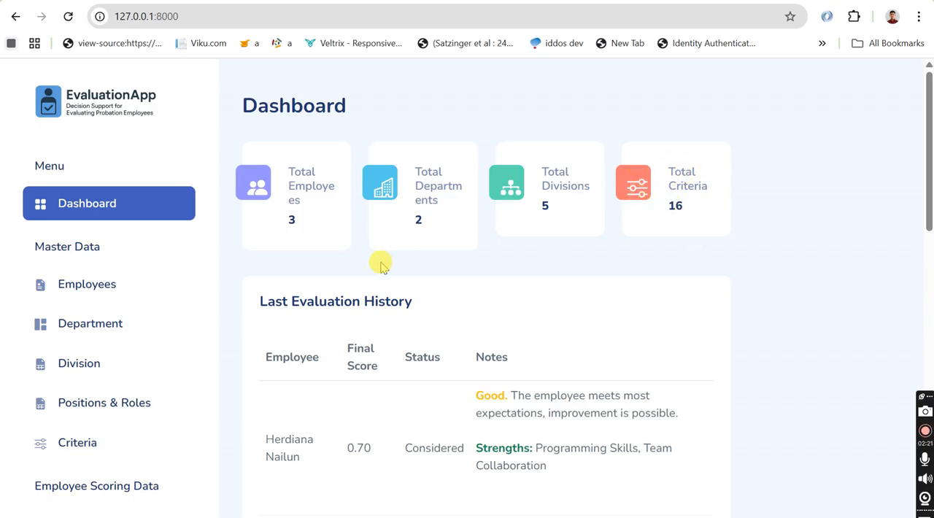
pyautogui.scroll(-2, 454, 374)
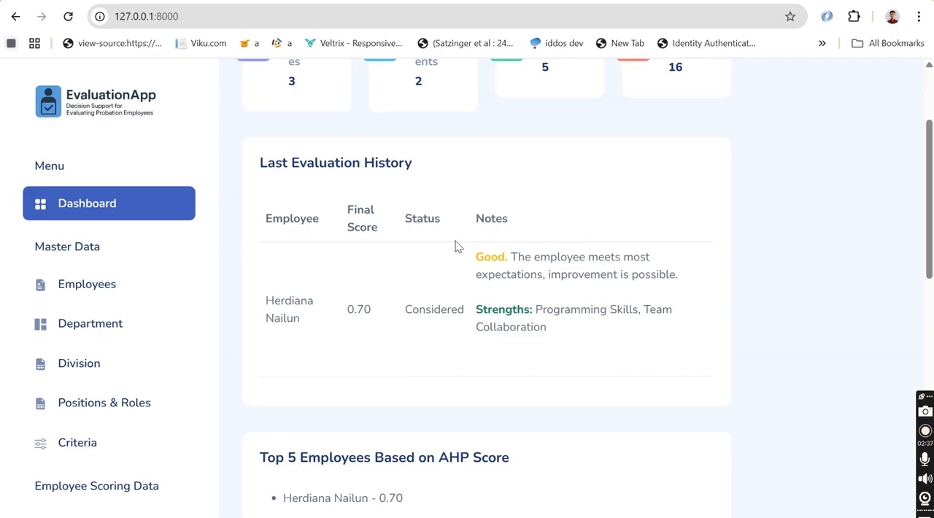
pyautogui.scroll(-3, 455, 247)
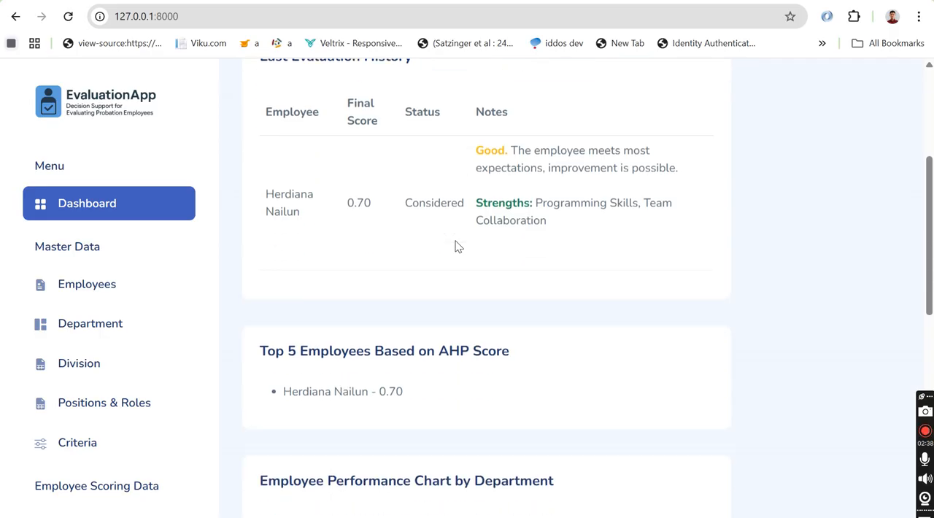
pyautogui.click(356, 267)
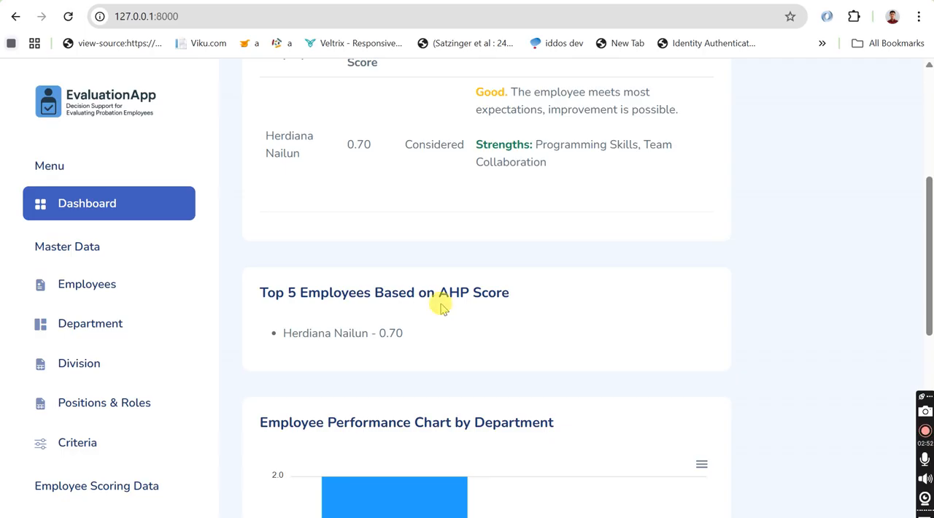
pyautogui.scroll(-3, 360, 330)
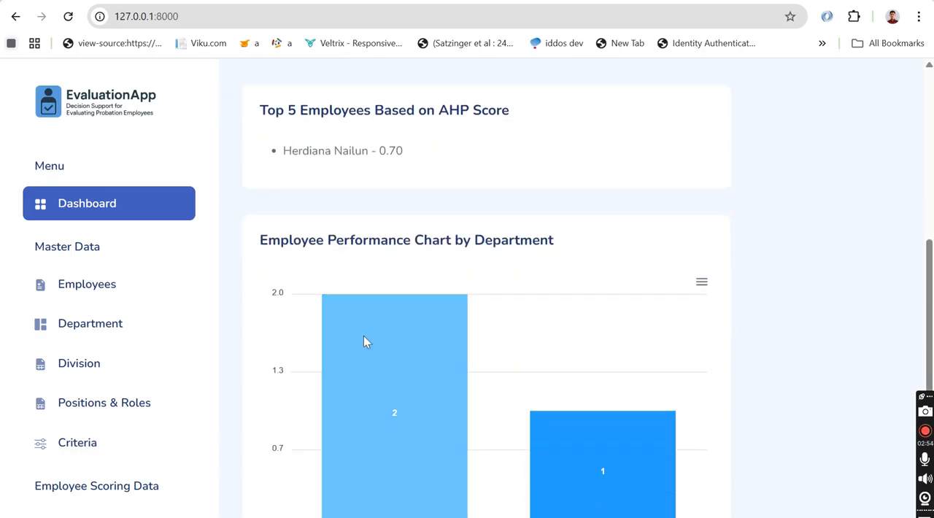
pyautogui.scroll(-2, 365, 340)
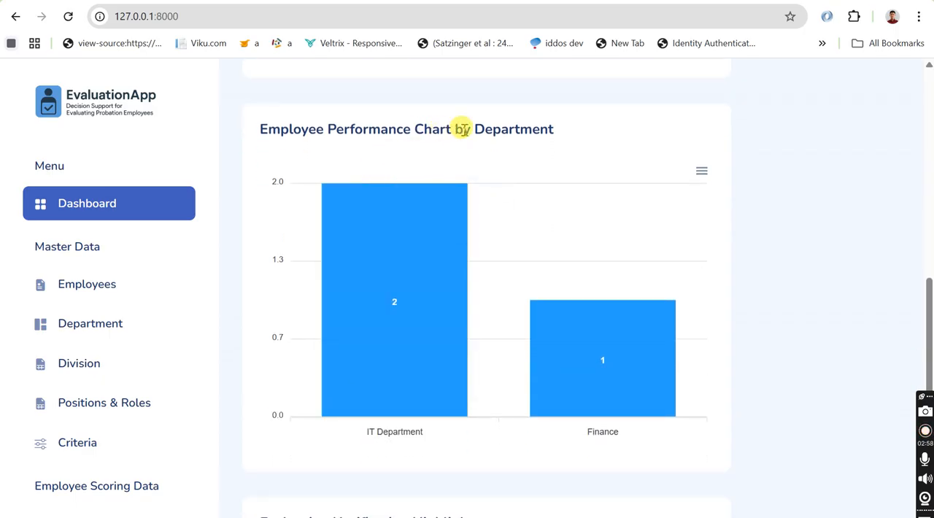
pyautogui.moveTo(397, 243)
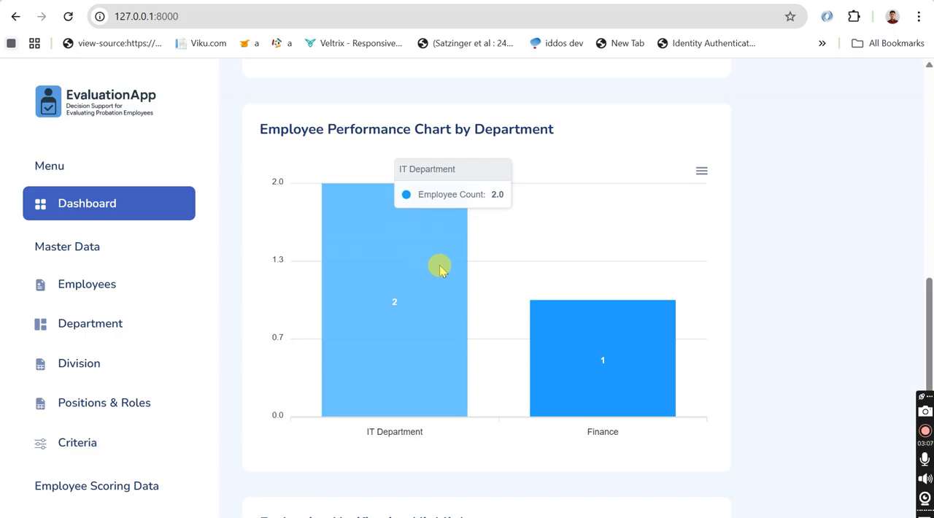
pyautogui.moveTo(602, 321)
pyautogui.scroll(-3, 644, 358)
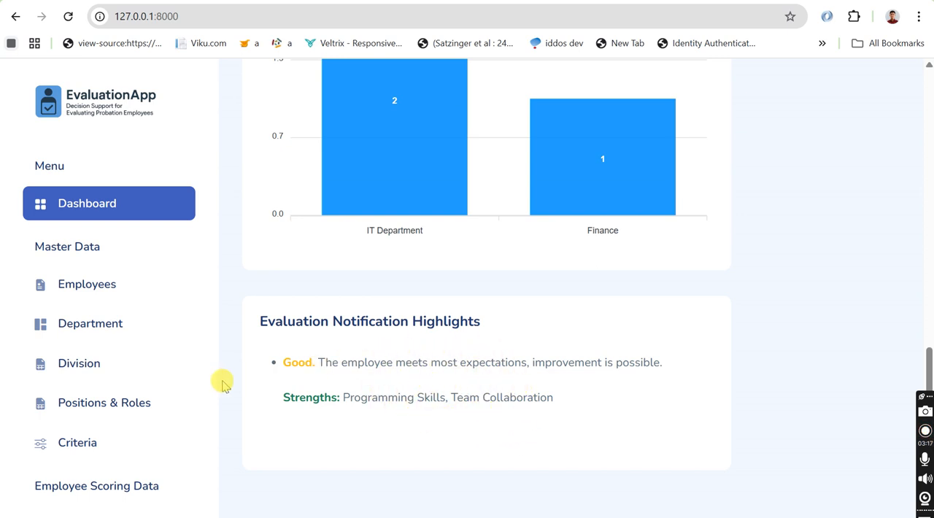
# - Open a blank new-employee form in Employee Management, look over its fields, and cancel it
pyautogui.click(141, 305)
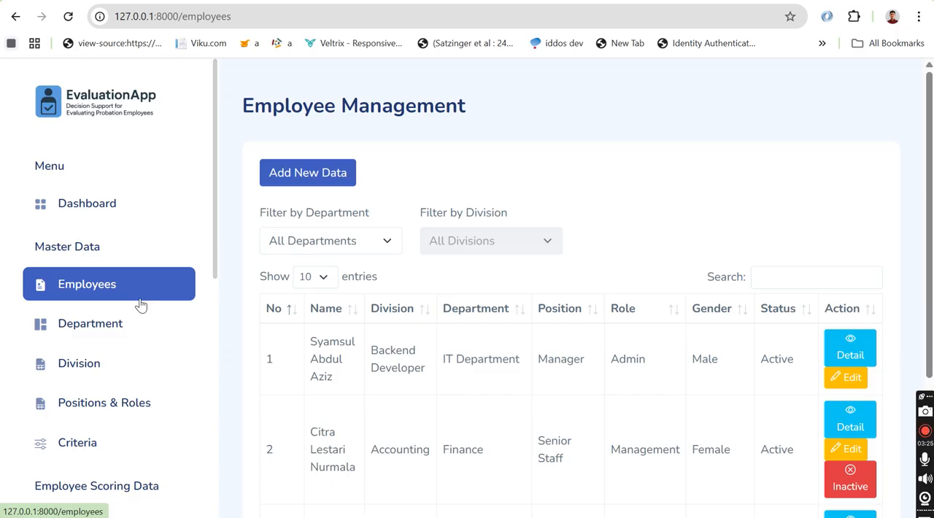
pyautogui.click(301, 174)
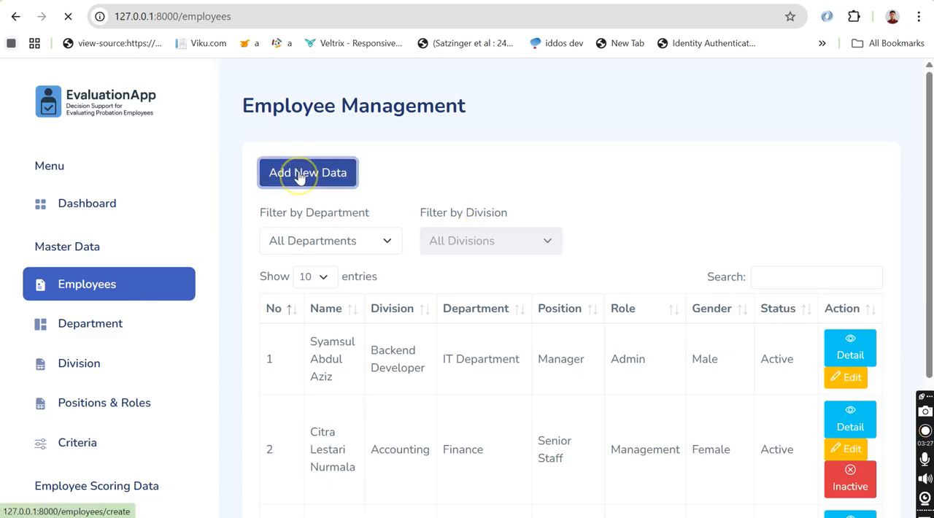
pyautogui.click(555, 232)
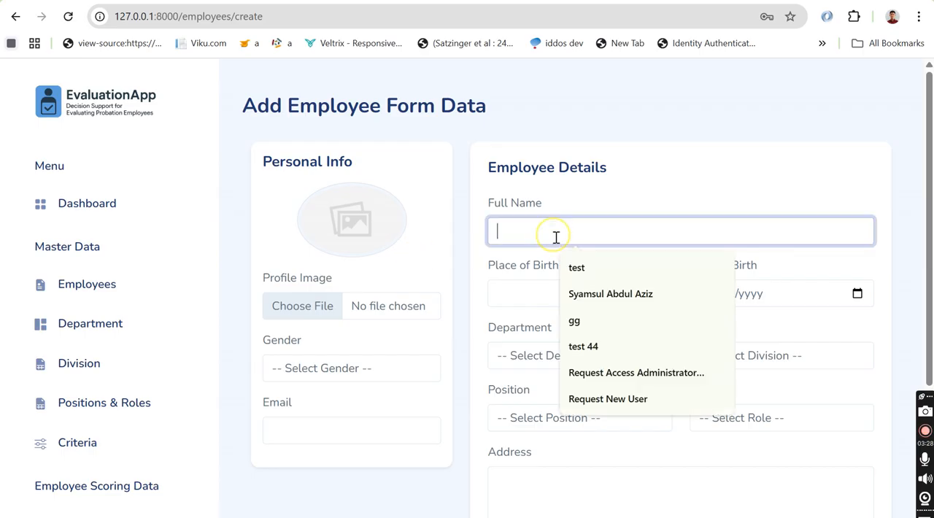
pyautogui.click(704, 143)
pyautogui.scroll(-3, 733, 303)
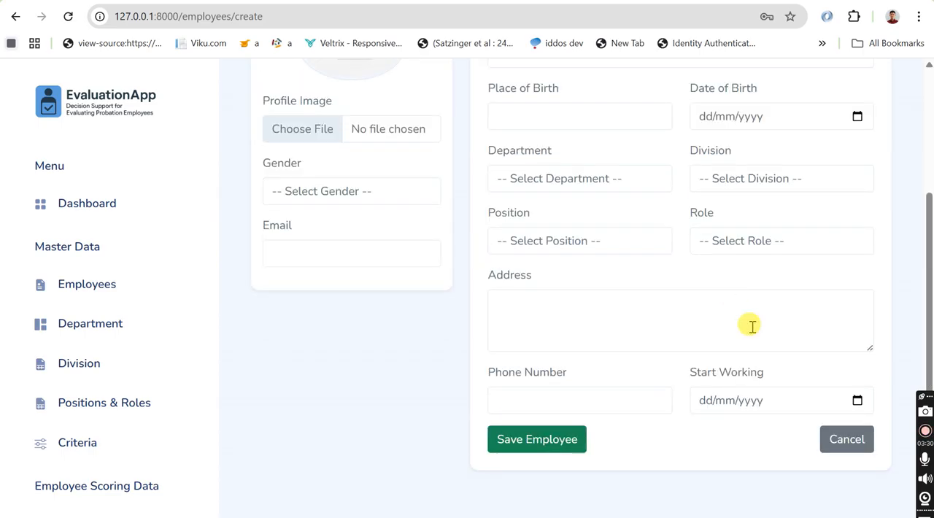
pyautogui.click(847, 441)
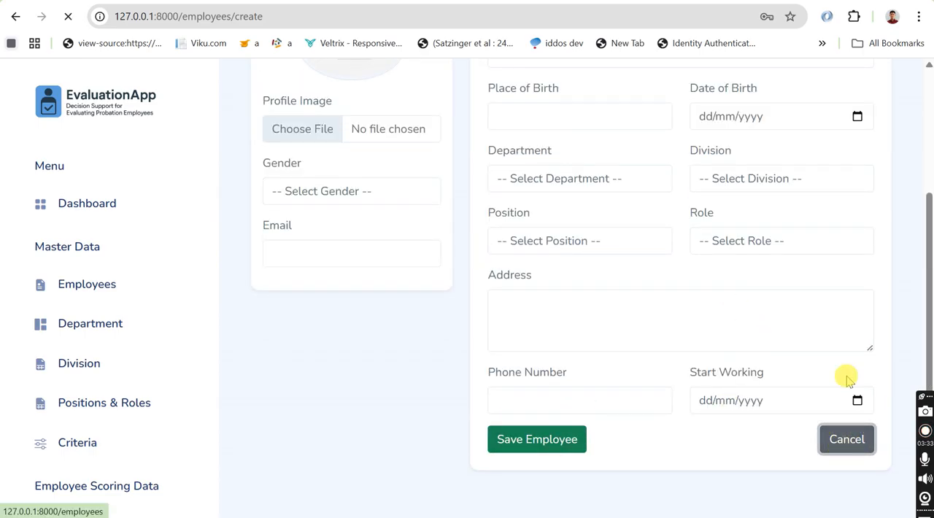
# - Open the first employee's record for editing and update it without changing any field
pyautogui.click(852, 381)
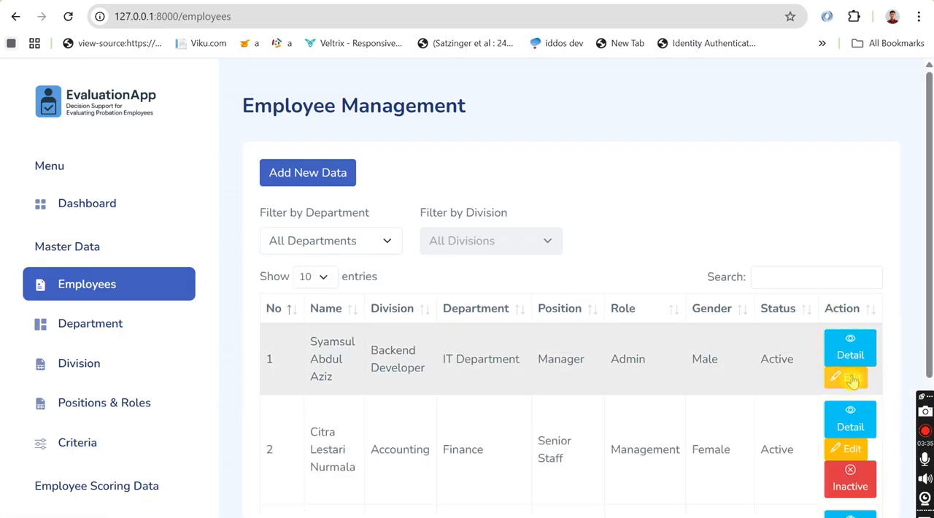
pyautogui.scroll(-4, 688, 321)
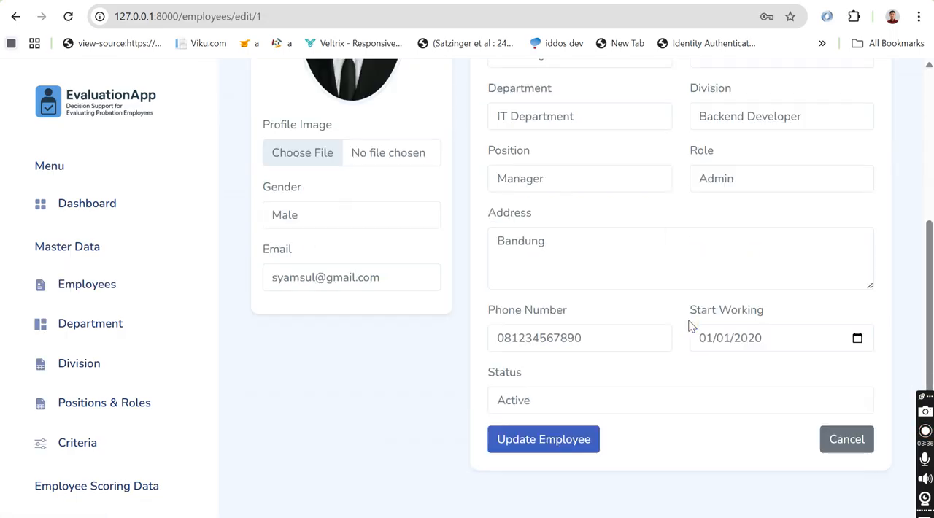
pyautogui.click(564, 442)
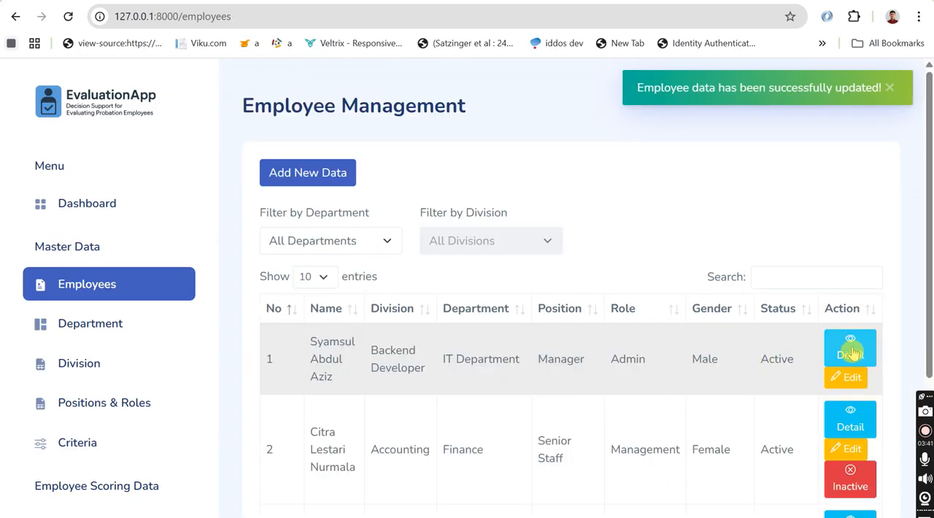
# - View the first employee's full details, including department, position and role, and close the detail window
pyautogui.click(850, 350)
pyautogui.scroll(-2, 538, 267)
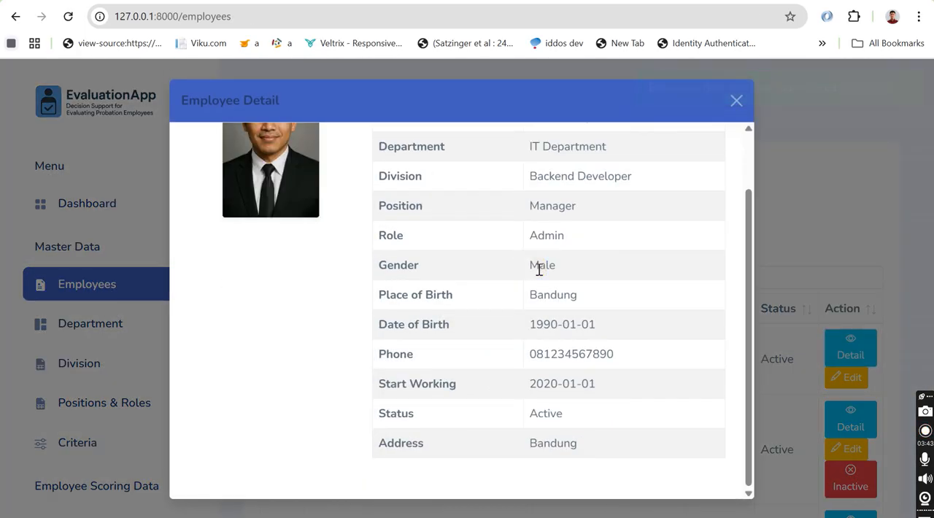
pyautogui.click(736, 102)
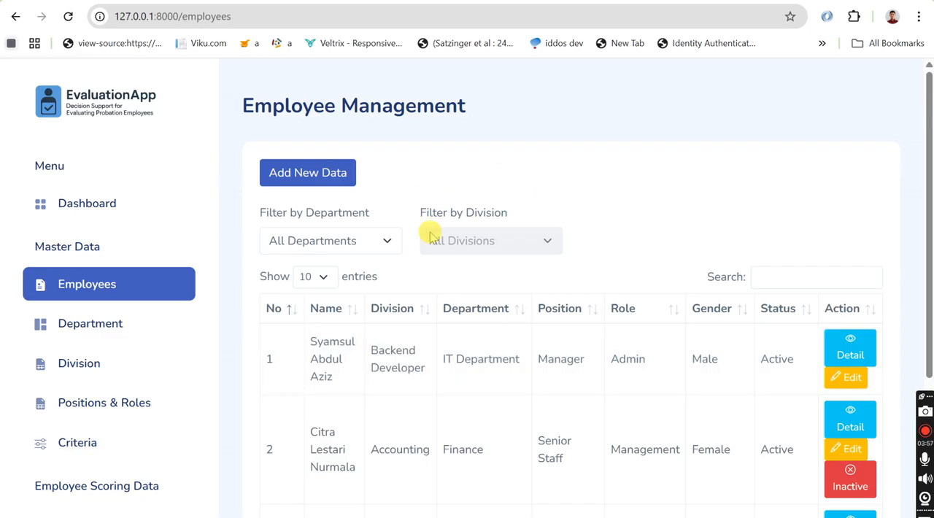
# - Add a new department in Department Management with the name "test" and the description "test"
pyautogui.click(95, 327)
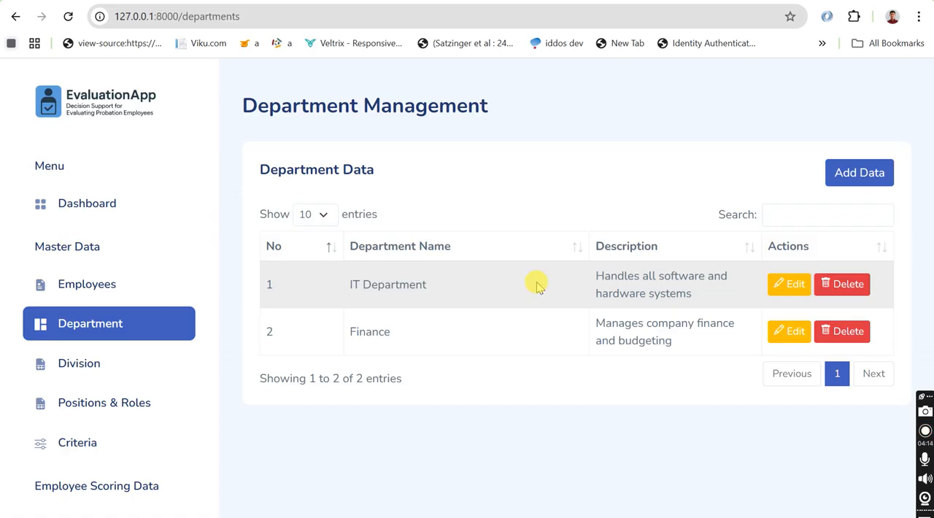
pyautogui.click(857, 182)
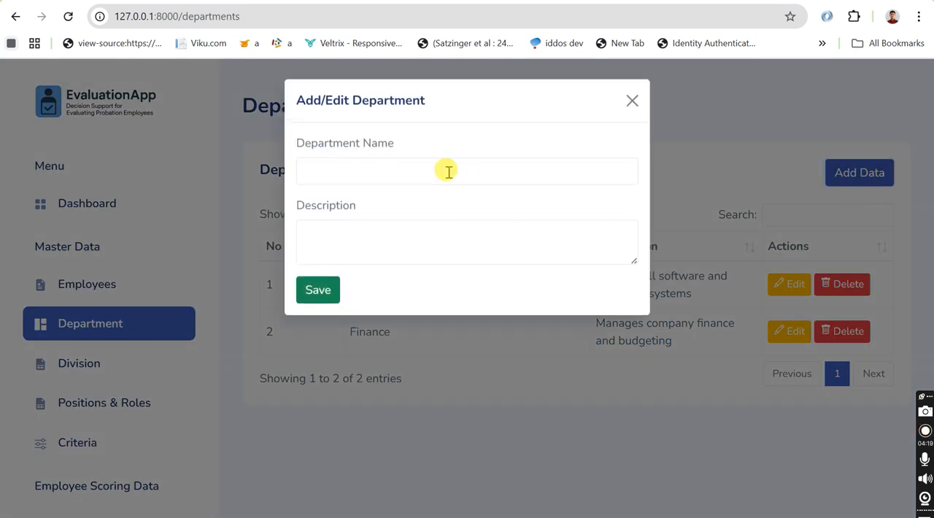
pyautogui.click(445, 171)
pyautogui.write('test')
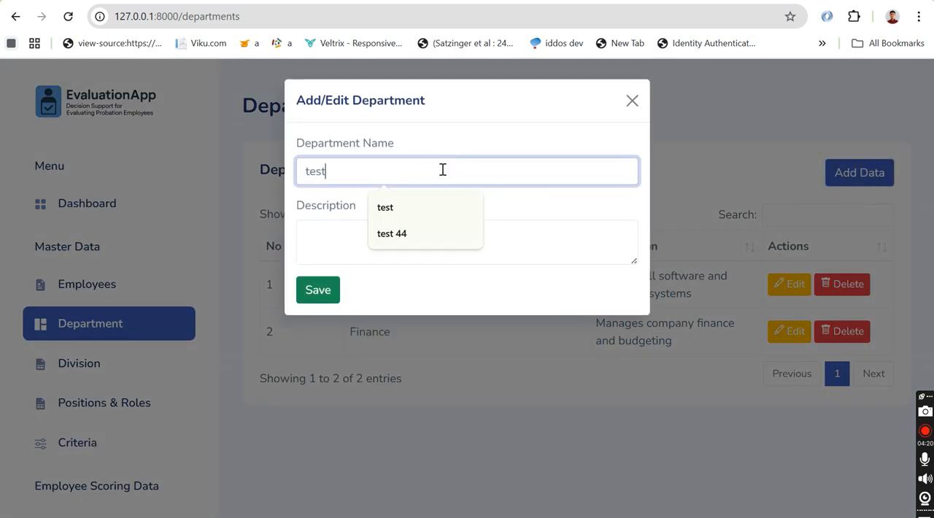
pyautogui.press('Tab')
pyautogui.write('te')
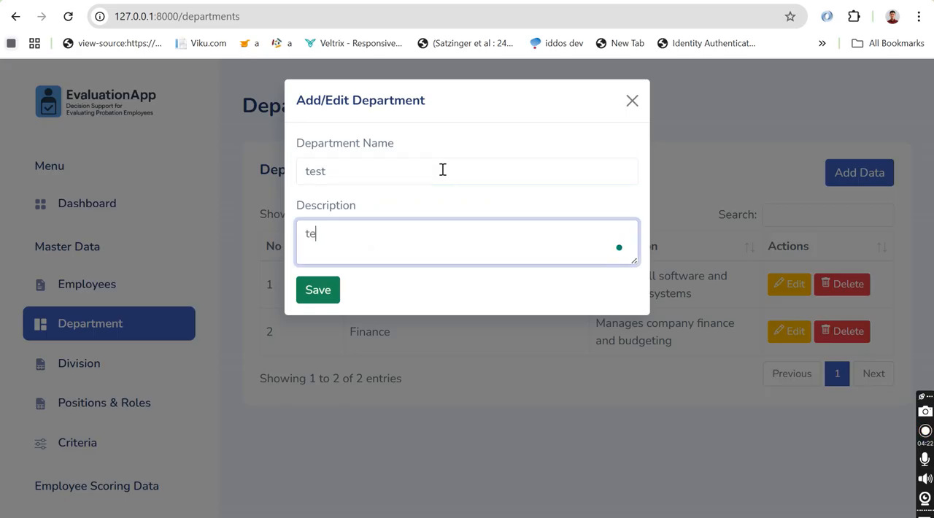
pyautogui.click(314, 292)
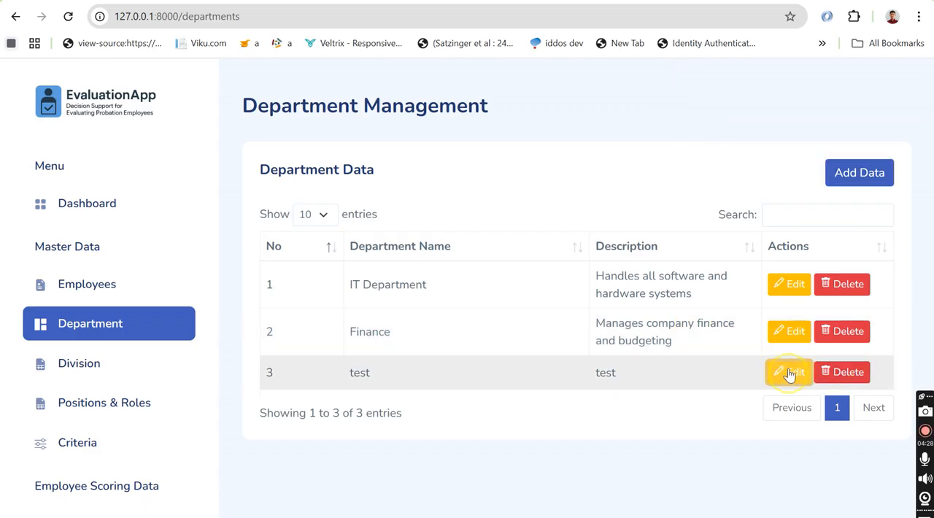
# - Open the "test" department for editing and change its department name to "mobile dev"
pyautogui.click(790, 374)
pyautogui.doubleClick(369, 165)
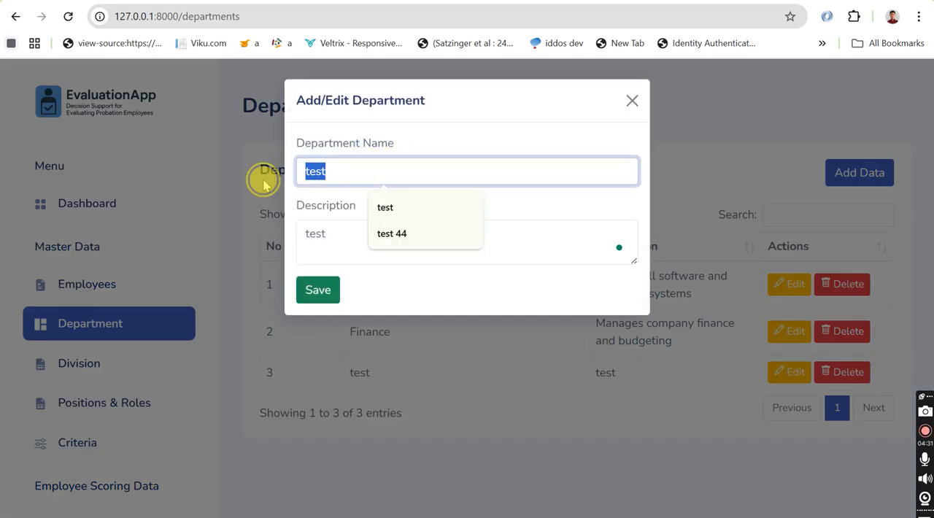
pyautogui.press('BackSpace')
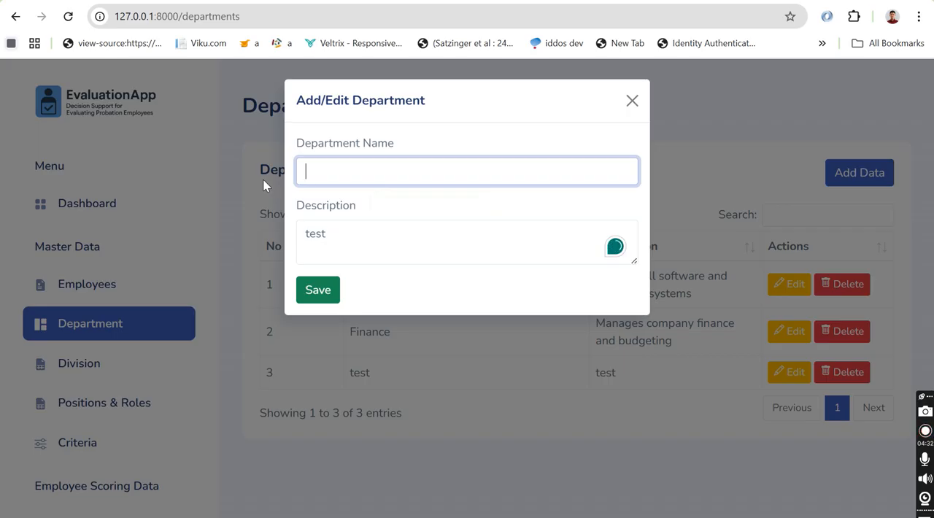
pyautogui.write('mobile deve')
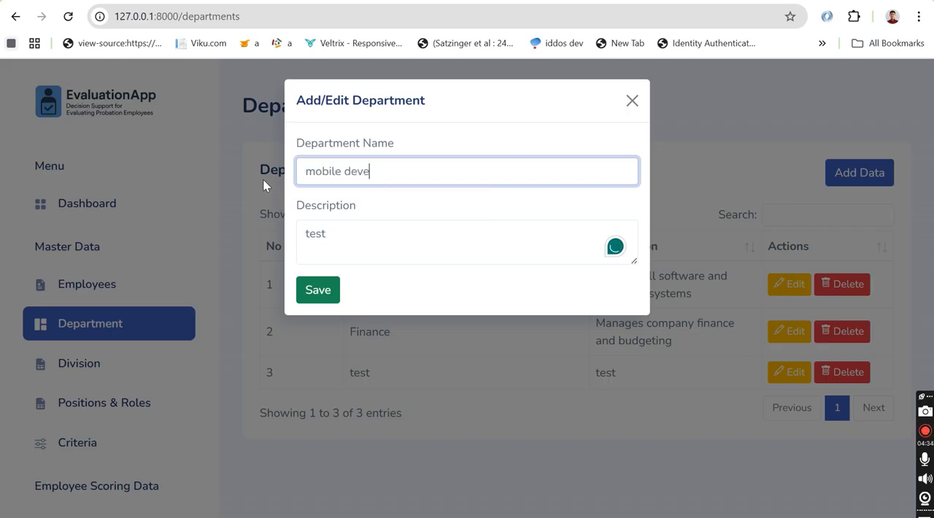
pyautogui.press('BackSpace')
# - Change the description of the department being edited to "develop app mobile" and save the record
pyautogui.press('Tab')
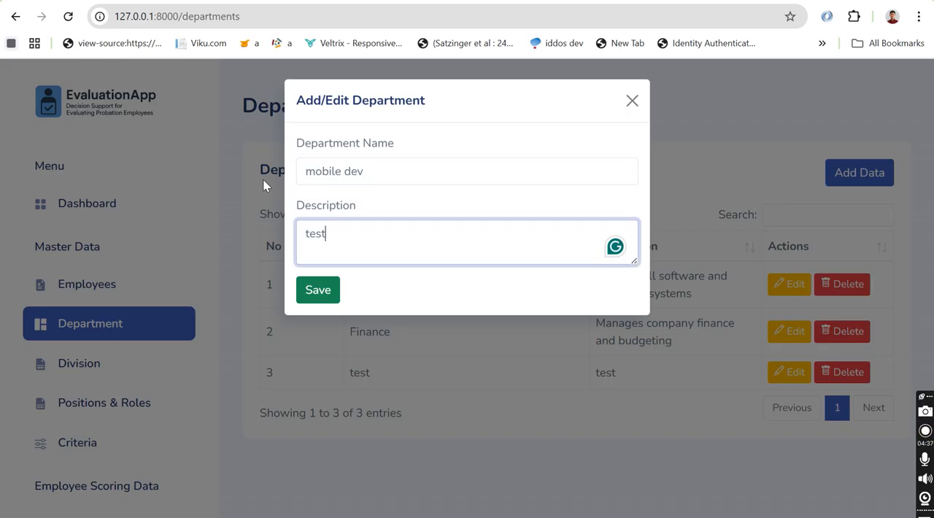
pyautogui.press('BackSpace')
pyautogui.press('BackSpace')
pyautogui.press('BackSpace')
pyautogui.press('BackSpace')
pyautogui.write('develo')
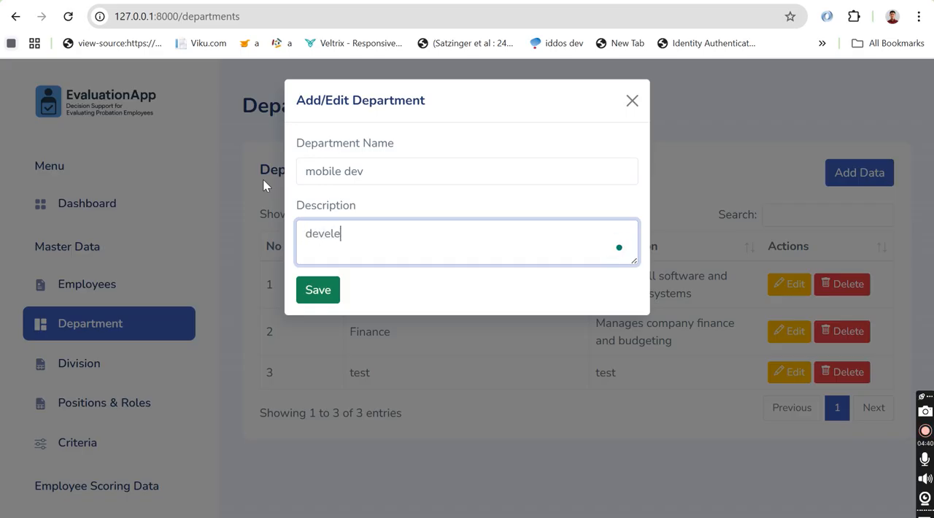
pyautogui.press('BackSpace')
pyautogui.write('op app mobil')
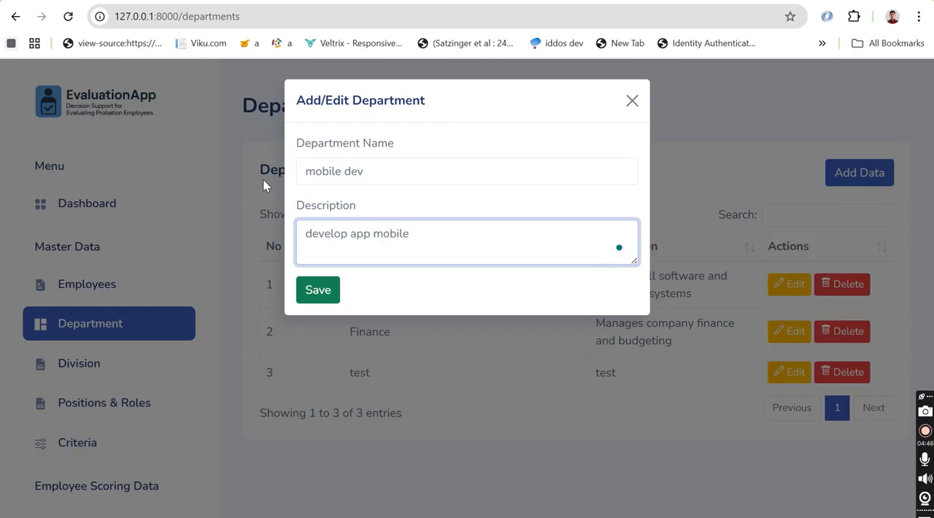
pyautogui.click(318, 291)
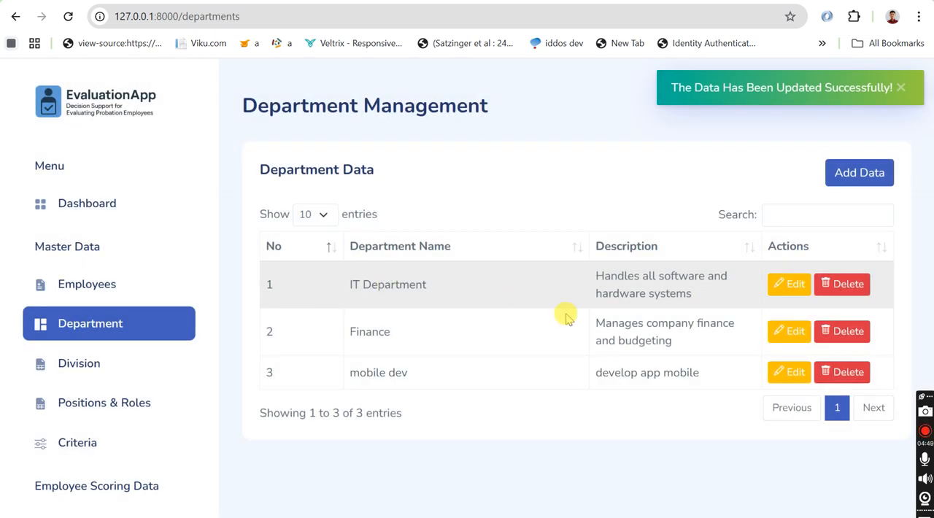
# - Delete the "mobile dev" department and confirm the deletion
pyautogui.click(849, 372)
pyautogui.click(446, 379)
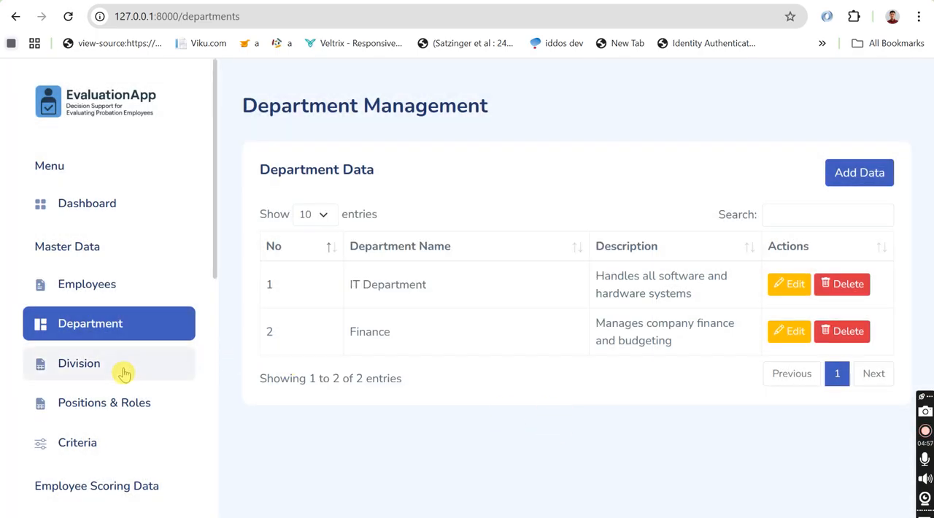
# - Review the list in Division Management, including the blank form for adding a division, and close the form without saving
pyautogui.click(106, 375)
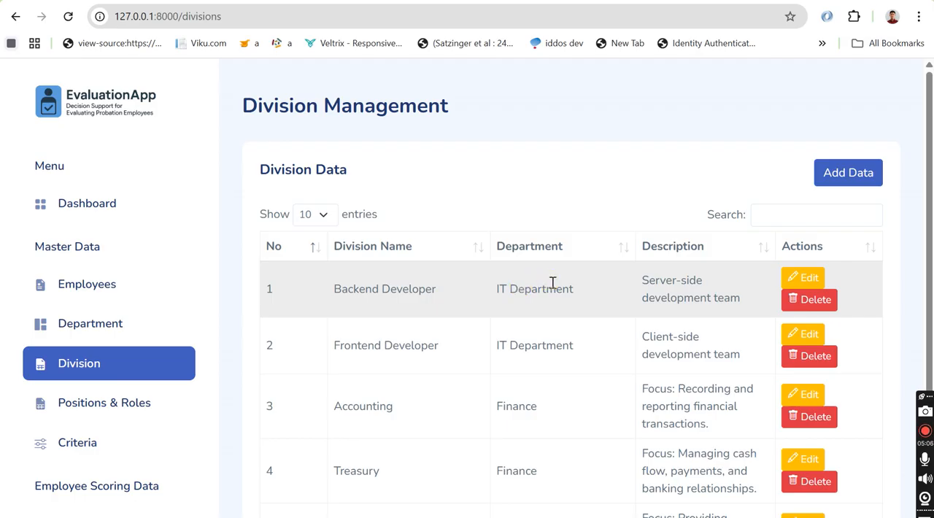
pyautogui.scroll(-1, 553, 283)
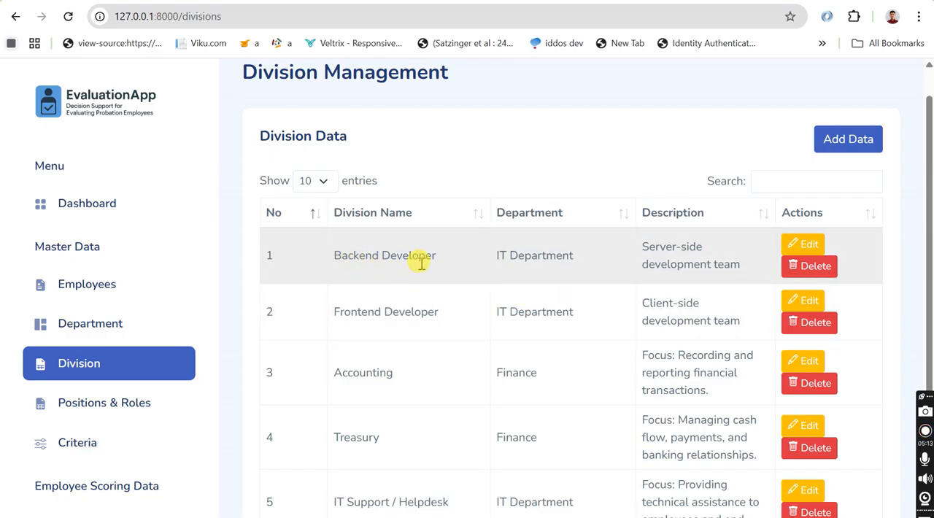
pyautogui.scroll(-3, 451, 334)
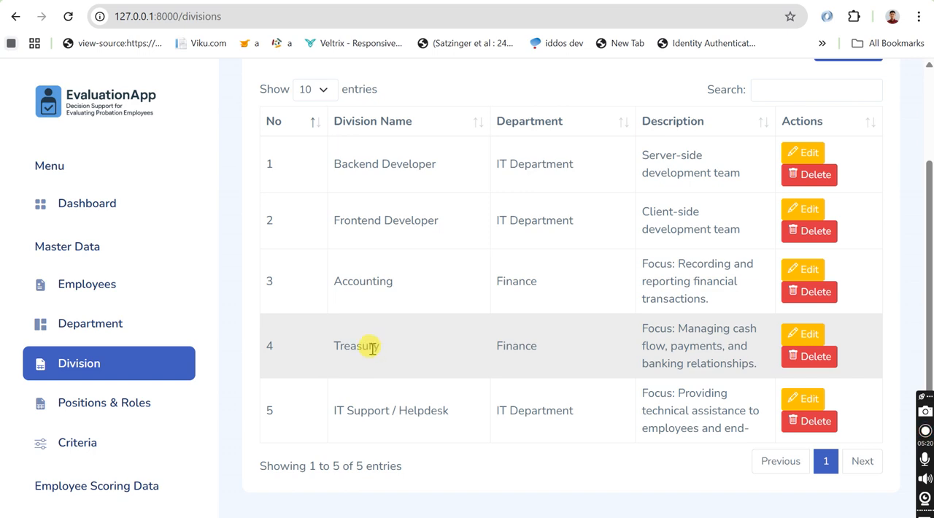
pyautogui.scroll(3, 740, 192)
pyautogui.click(847, 172)
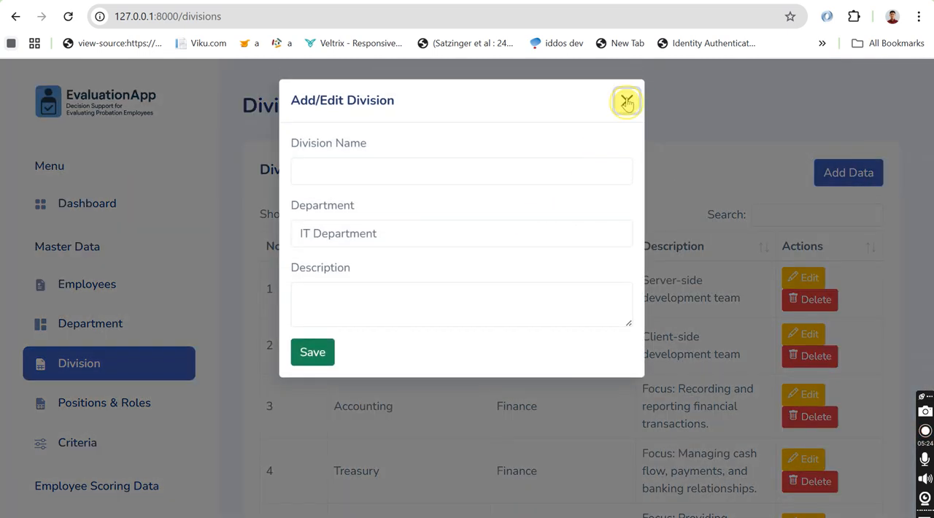
pyautogui.click(626, 104)
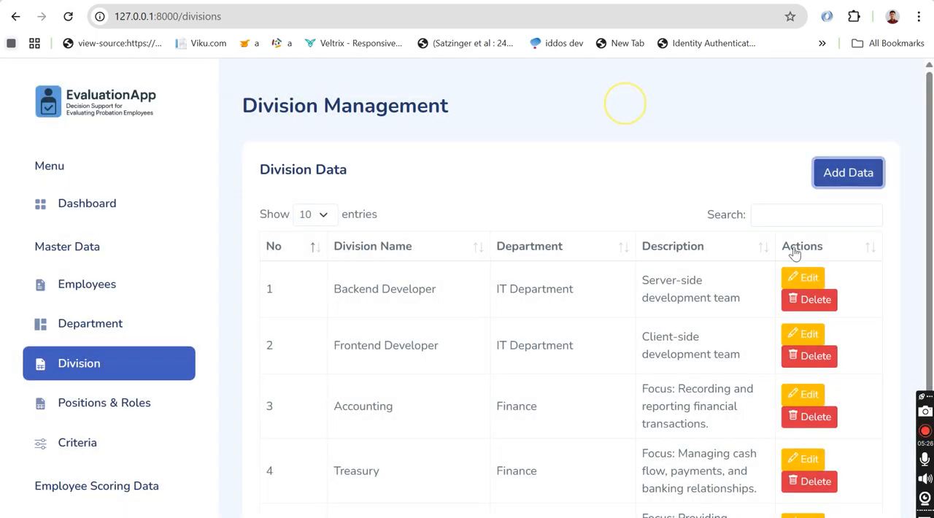
# - View the edit form of the Backend Developer division and close it without saving
pyautogui.click(809, 282)
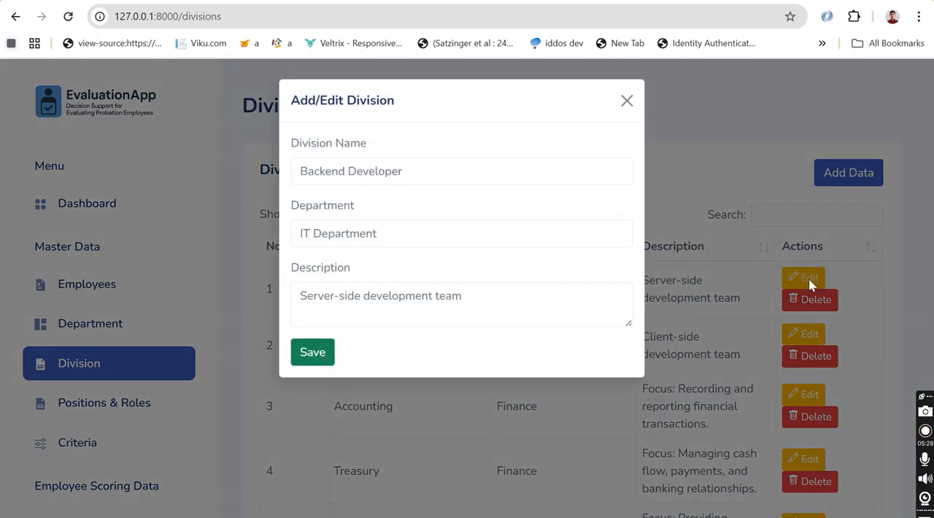
pyautogui.click(626, 101)
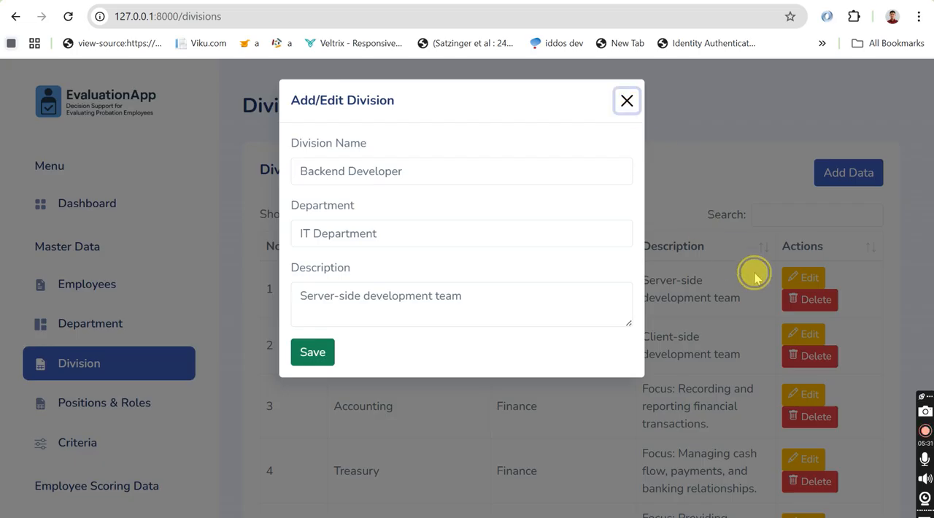
pyautogui.click(627, 101)
# - Bring up the delete confirmation for the IT Support / Helpdesk division and cancel it
pyautogui.scroll(-2, 683, 349)
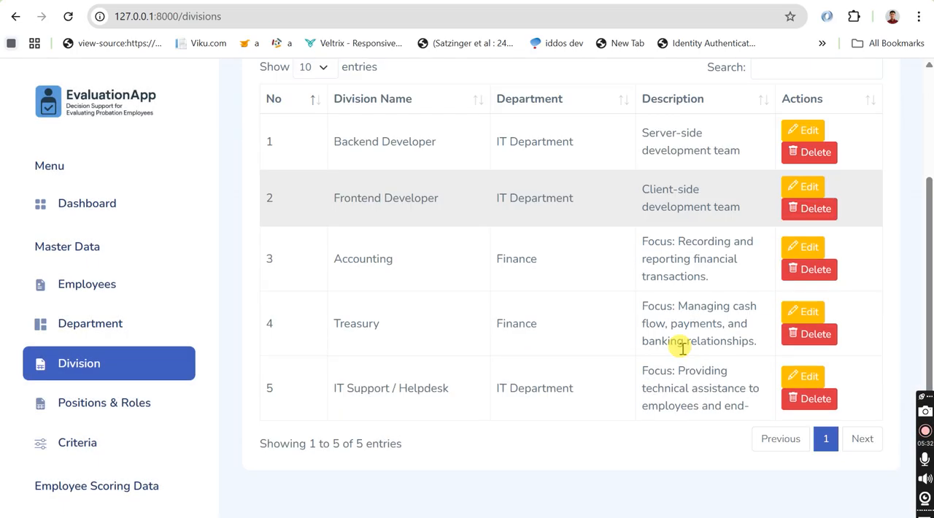
pyautogui.click(810, 399)
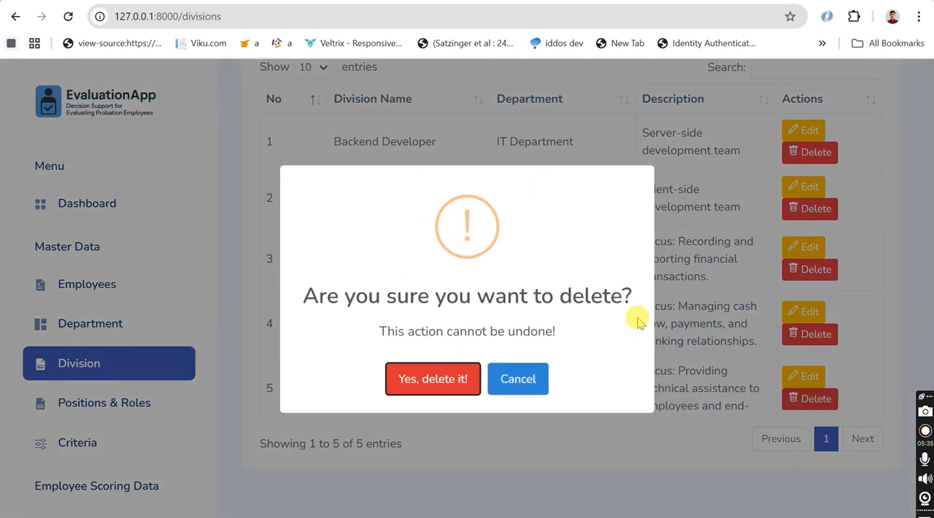
pyautogui.click(520, 380)
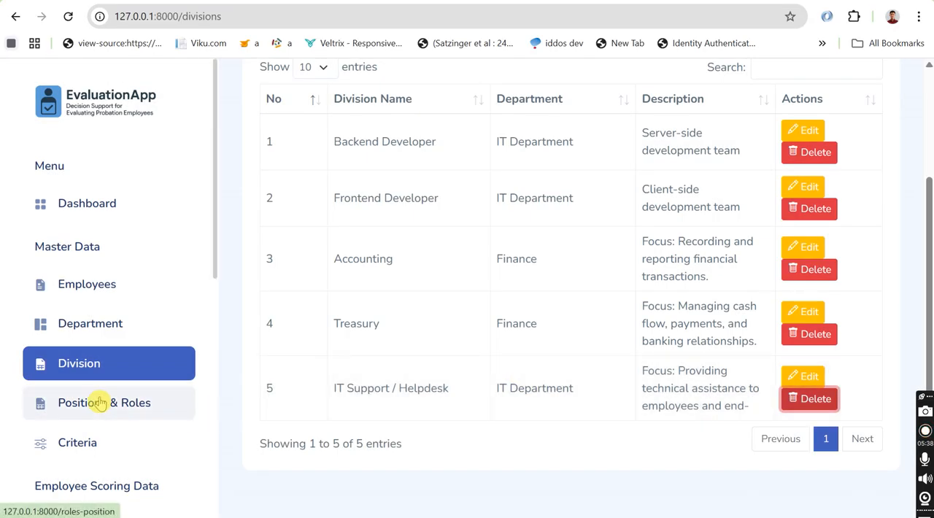
# - View the edit form of the Manager position in Positions & Roles and close it without saving
pyautogui.click(100, 404)
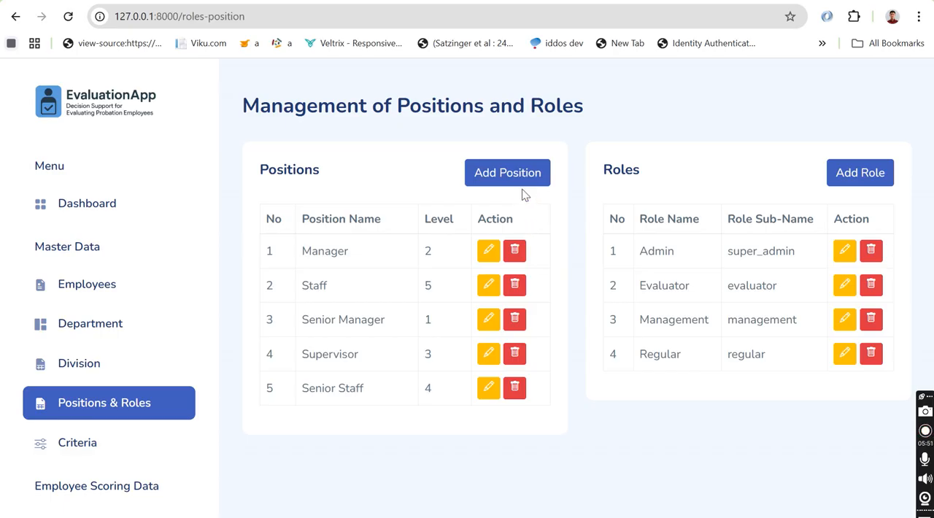
pyautogui.click(490, 253)
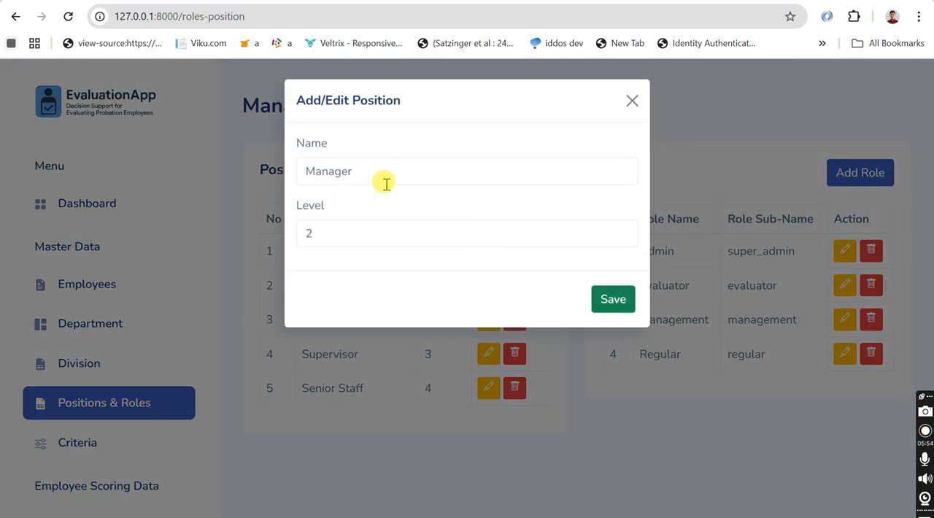
pyautogui.click(389, 175)
pyautogui.moveTo(389, 175); pyautogui.dragTo(271, 178)
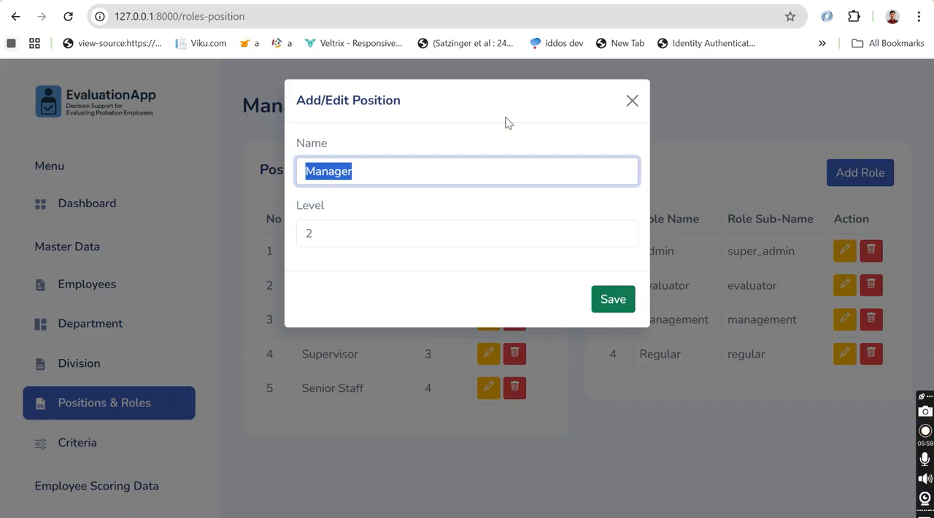
pyautogui.click(632, 100)
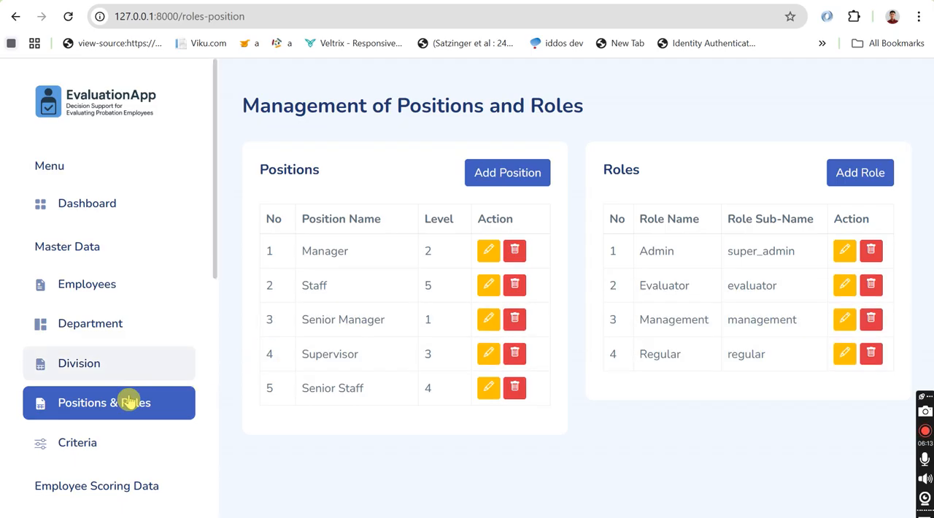
# - Inspect the available Position and Role options in the first employee's edit form, and cancel the edit
pyautogui.click(123, 290)
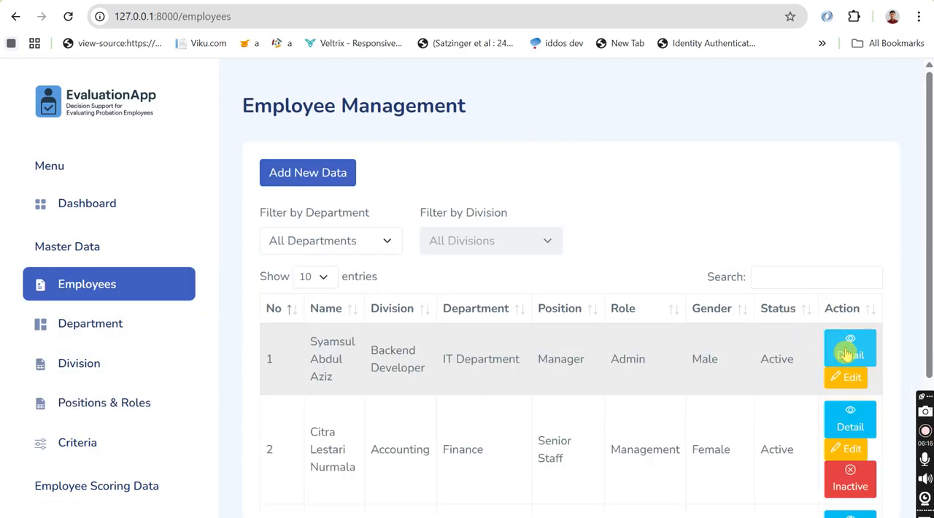
pyautogui.click(846, 377)
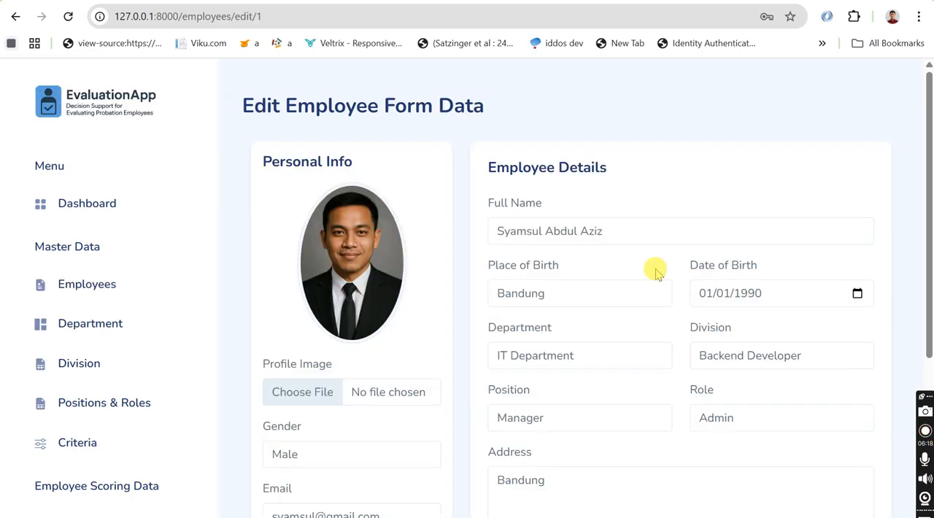
pyautogui.scroll(-2, 656, 271)
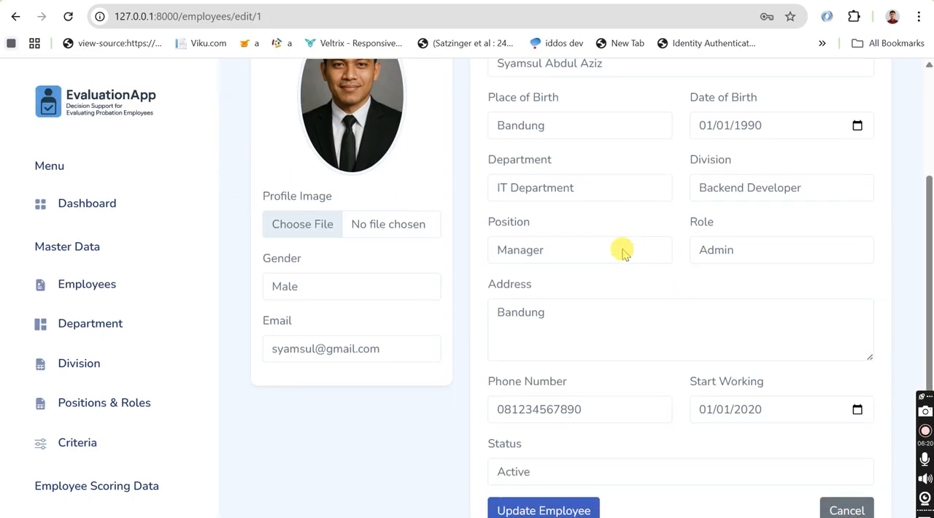
pyautogui.click(623, 250)
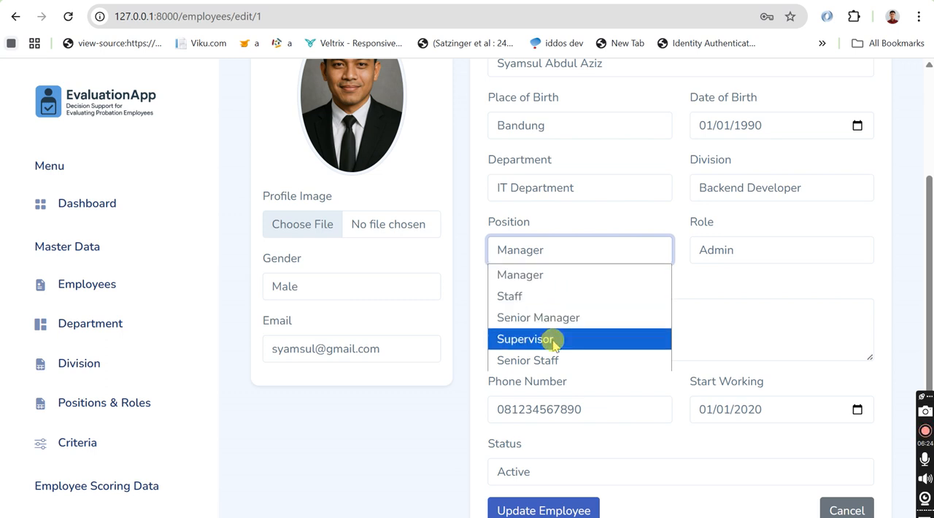
pyautogui.click(730, 249)
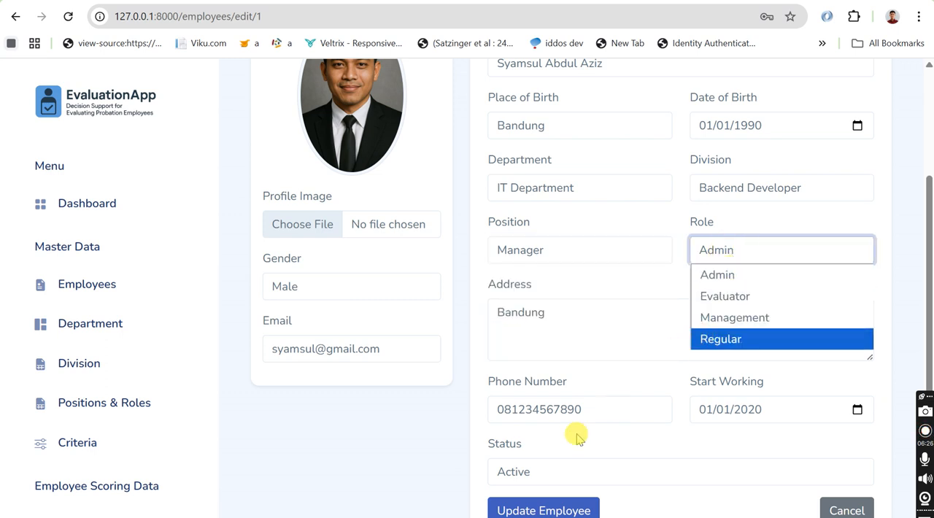
pyautogui.click(832, 512)
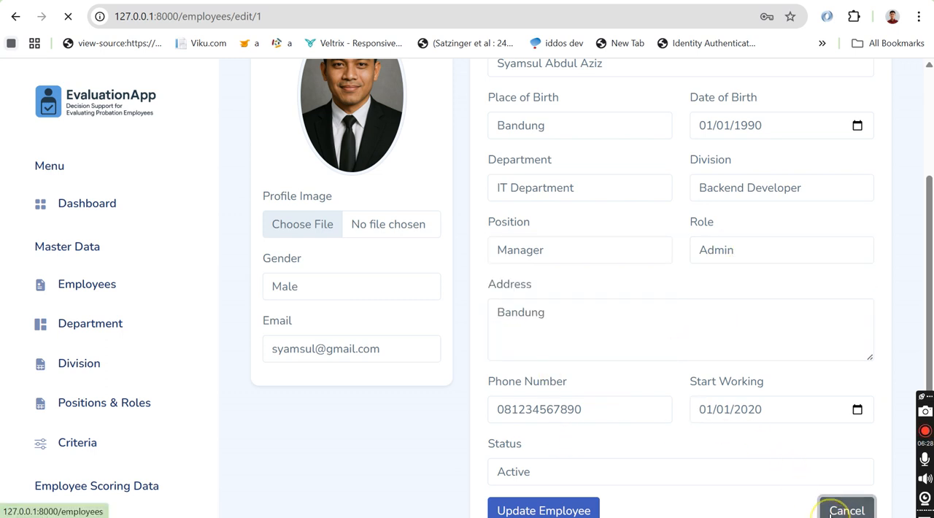
# - Sort the Criteria Management list by department in ascending order and review the criteria and weights of each division
pyautogui.click(76, 447)
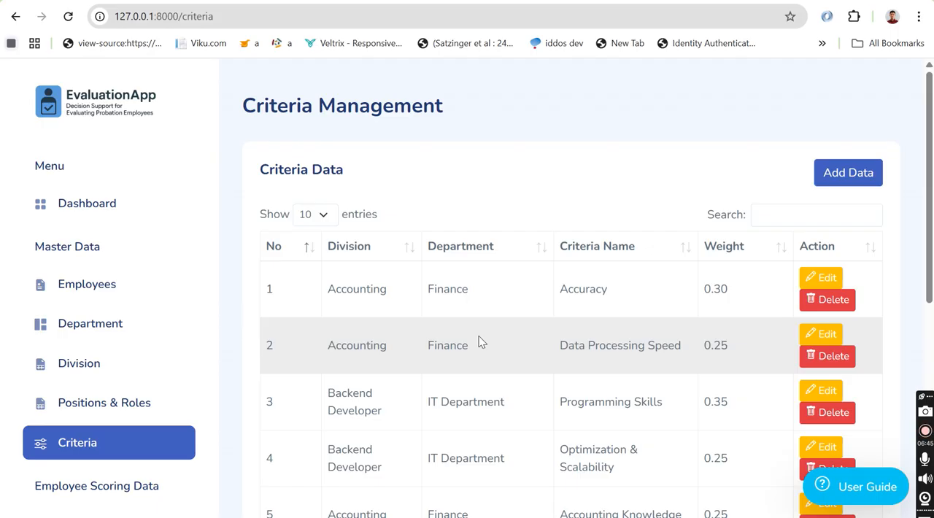
pyautogui.scroll(-1, 479, 335)
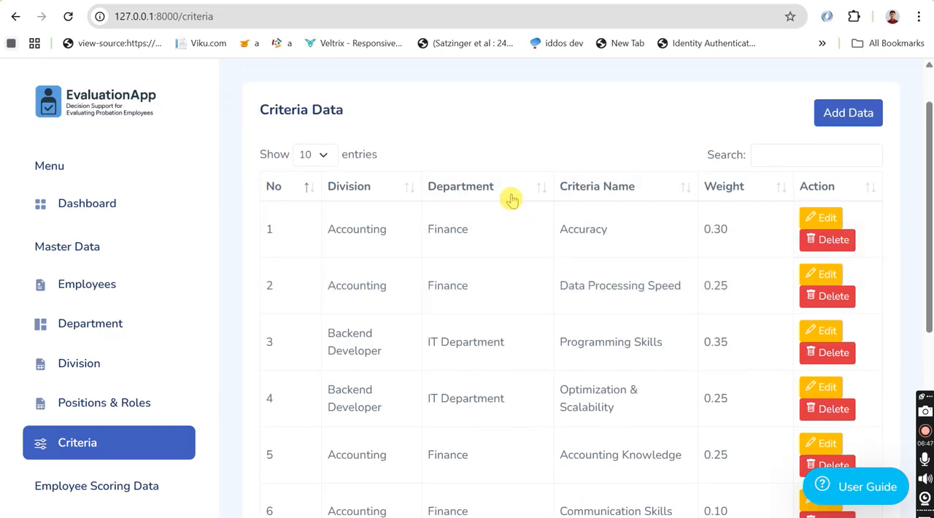
pyautogui.click(511, 198)
pyautogui.scroll(-4, 533, 332)
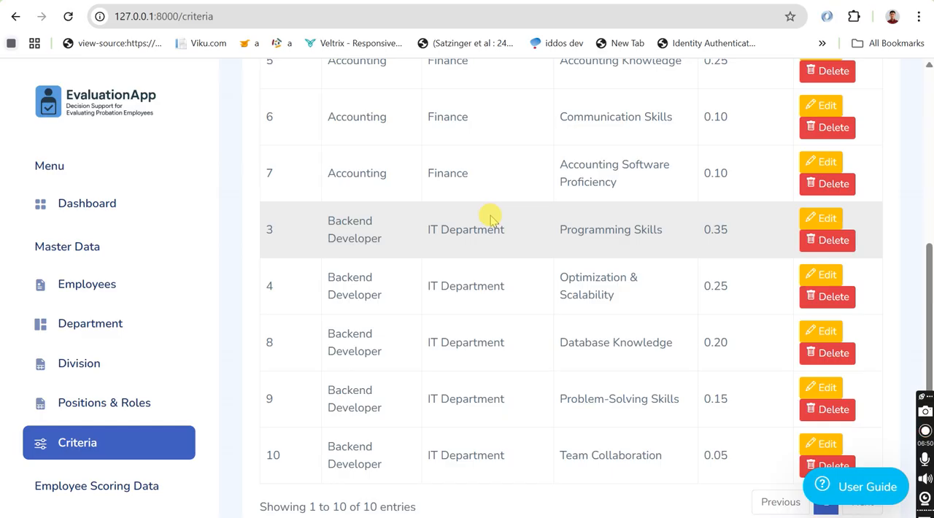
pyautogui.scroll(-1, 571, 338)
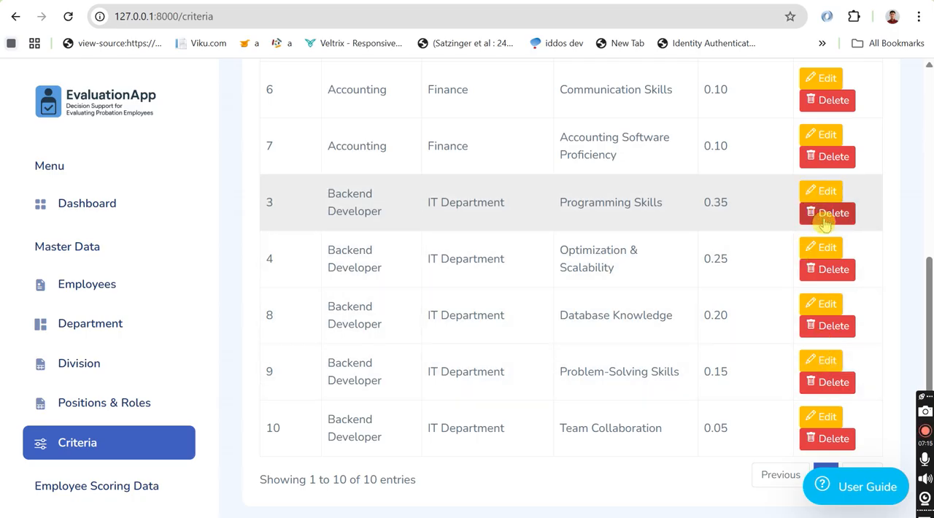
pyautogui.scroll(6, 719, 260)
pyautogui.scroll(-1, 703, 255)
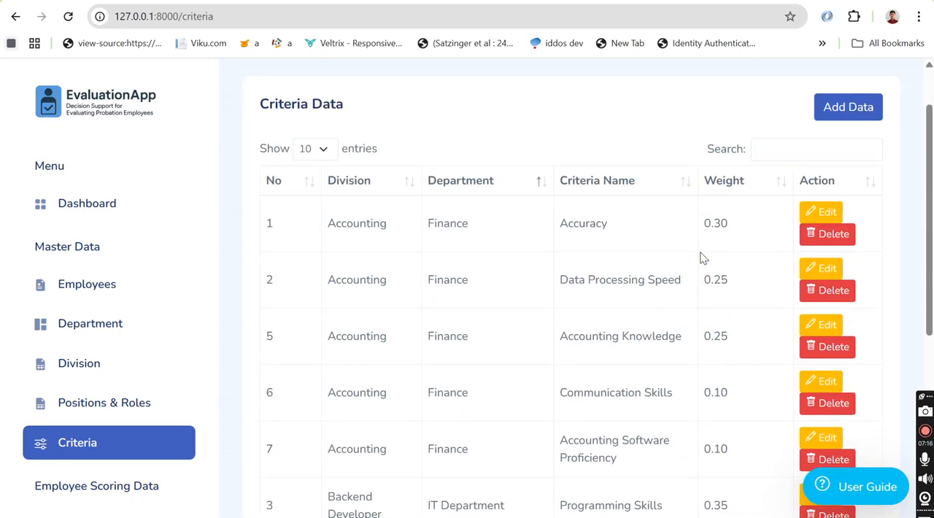
pyautogui.scroll(-5, 719, 266)
# - Read the criteria input guidelines in the user guide, including the criteria name and weight limits, and close them
pyautogui.click(875, 495)
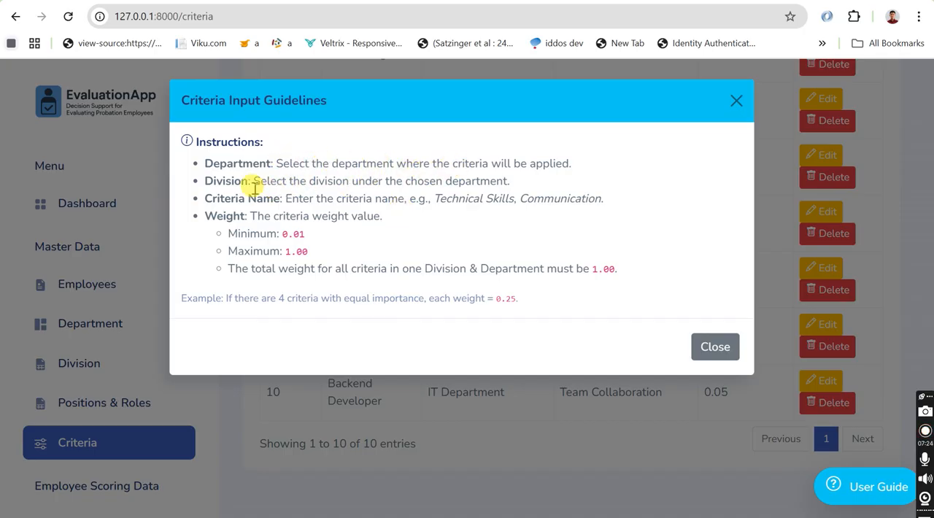
pyautogui.moveTo(205, 198); pyautogui.dragTo(378, 197)
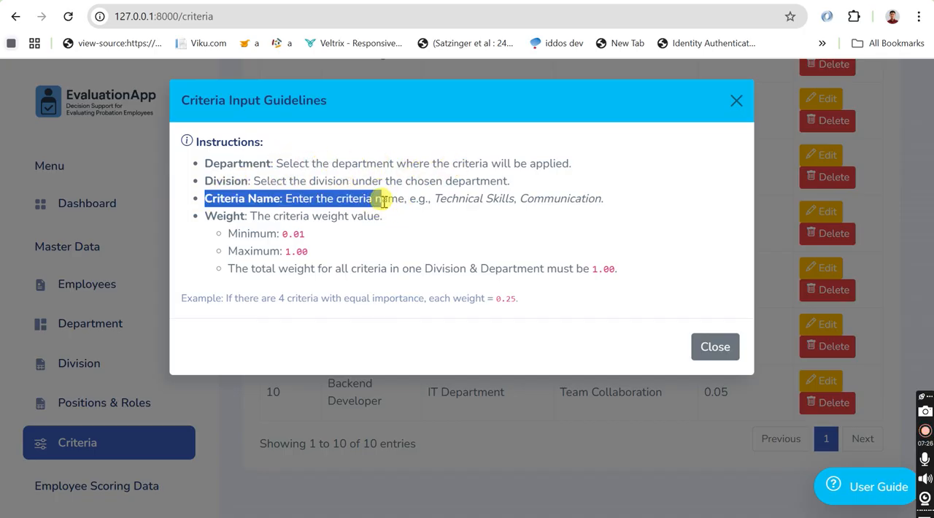
pyautogui.moveTo(228, 232); pyautogui.dragTo(305, 234)
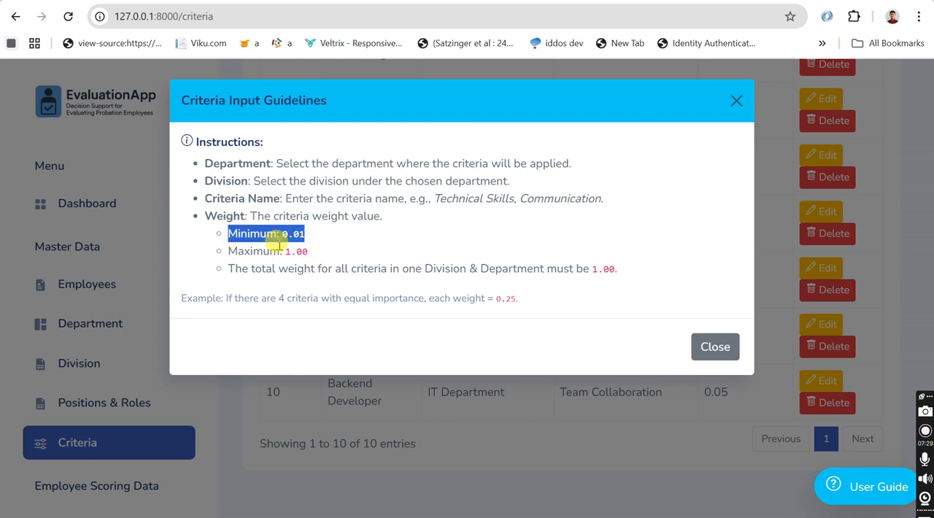
pyautogui.moveTo(229, 252); pyautogui.dragTo(343, 254)
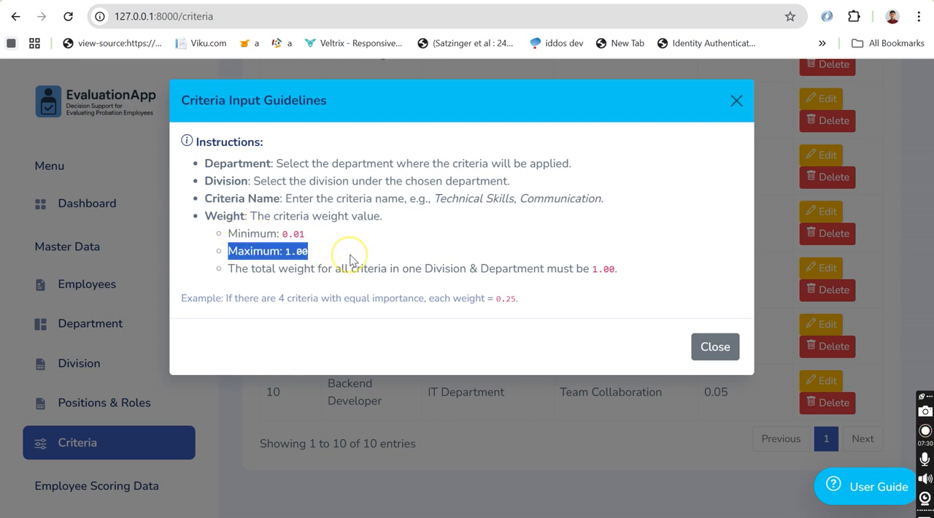
pyautogui.click(708, 346)
pyautogui.scroll(5, 794, 278)
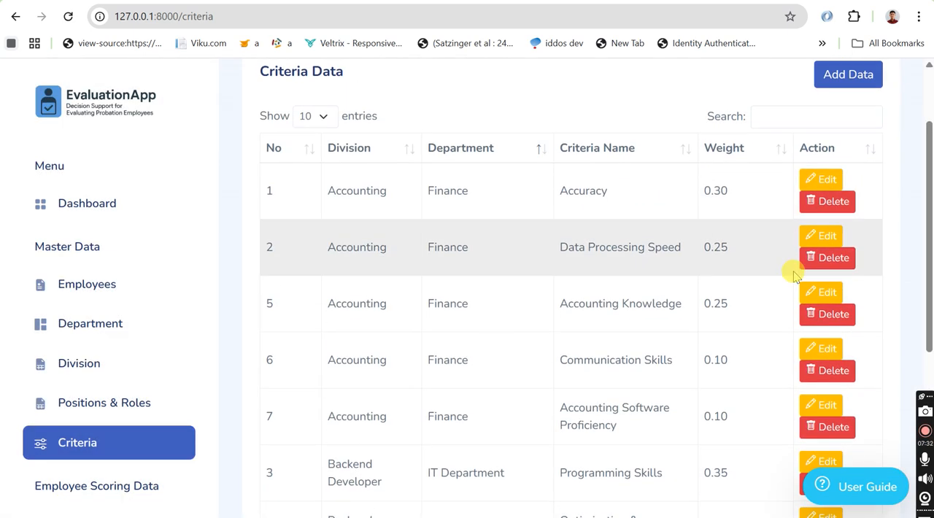
# - Review the weights of the Accounting and Backend Developer criteria in the Criteria Data list
pyautogui.scroll(-3, 725, 303)
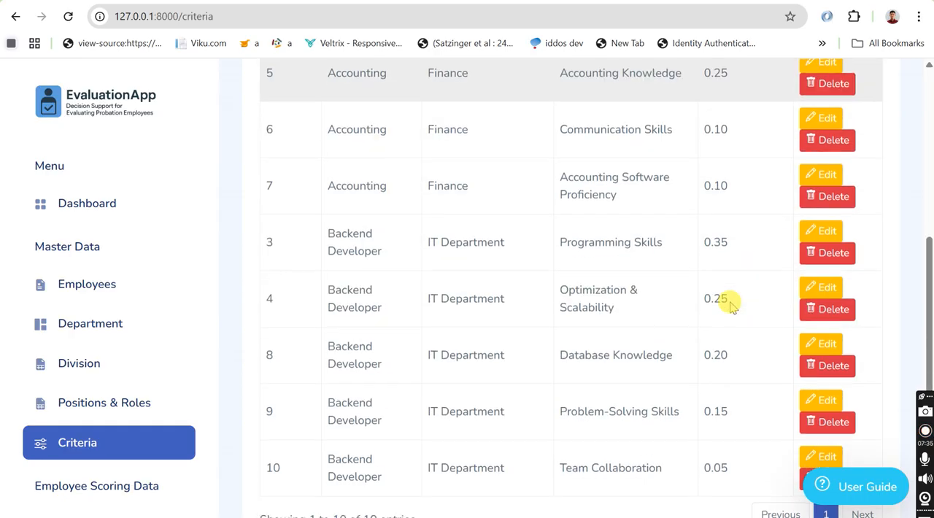
pyautogui.scroll(4, 730, 306)
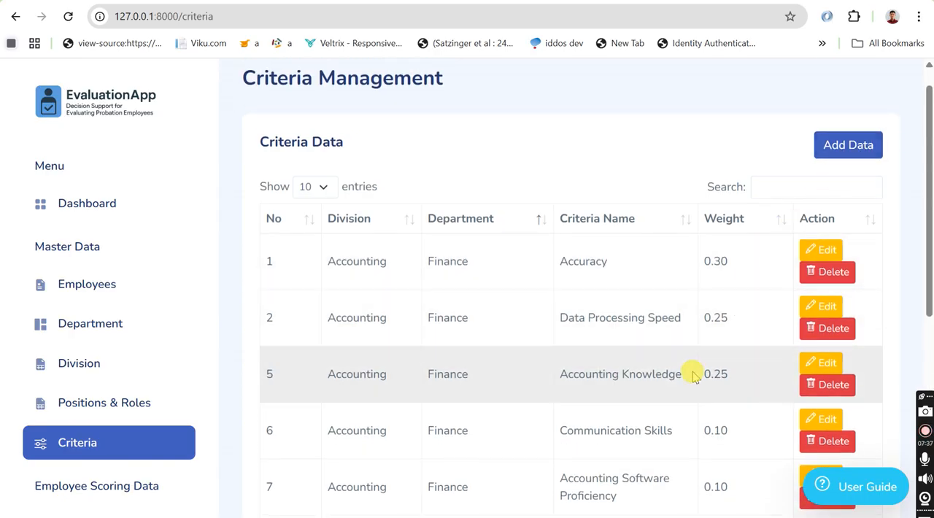
pyautogui.scroll(-5, 694, 374)
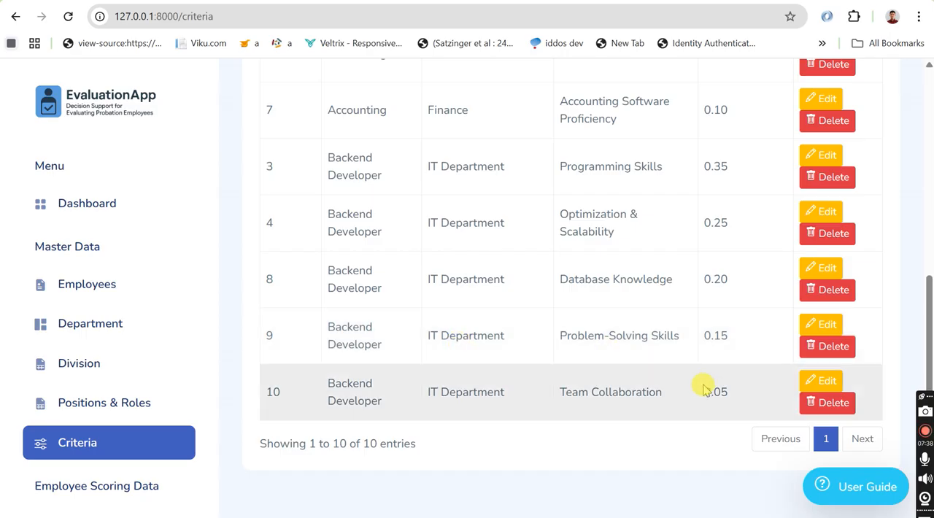
pyautogui.scroll(1, 717, 379)
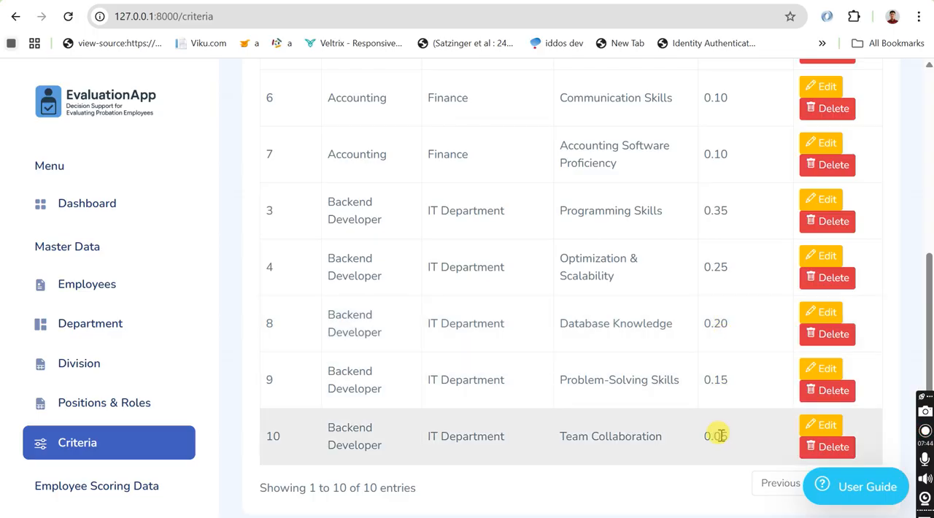
pyautogui.scroll(3, 721, 436)
pyautogui.scroll(2, 866, 390)
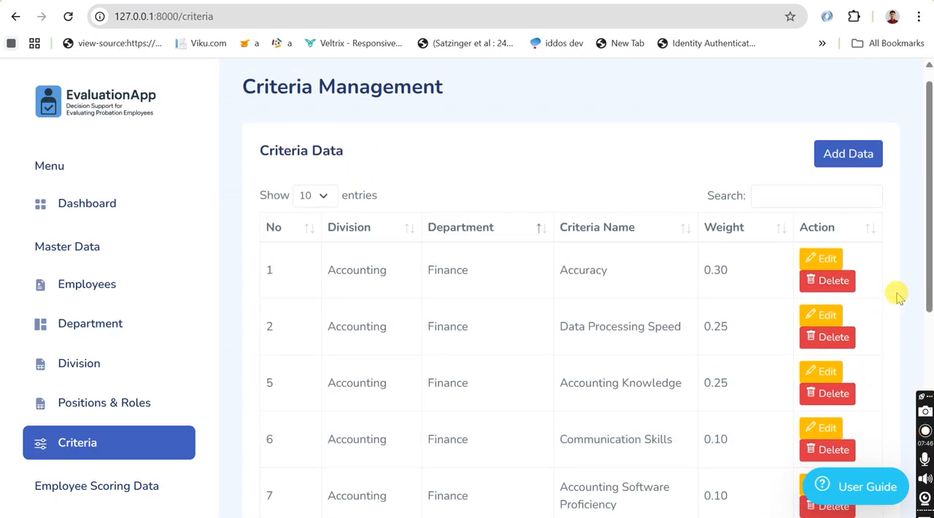
# - Inspect the Division options for IT Department in a new criteria form, and close it without saving
pyautogui.click(863, 169)
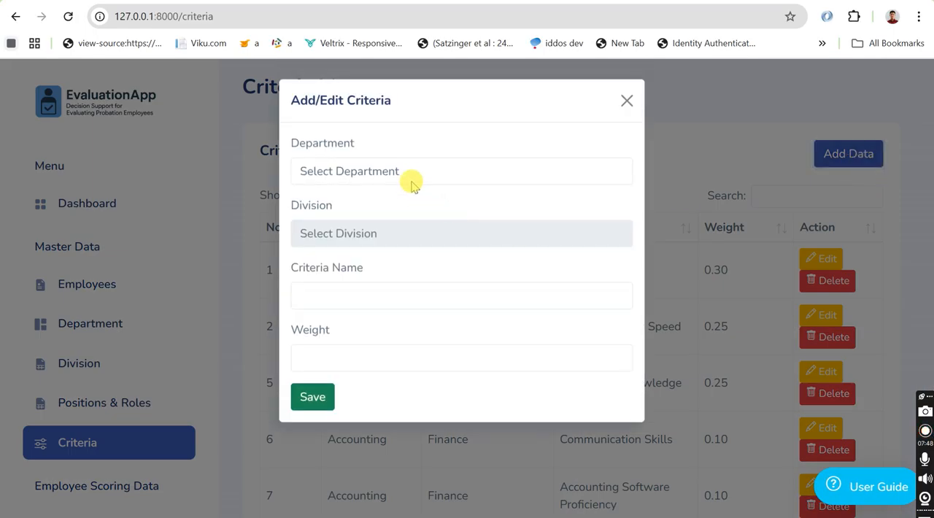
pyautogui.click(410, 178)
pyautogui.click(358, 216)
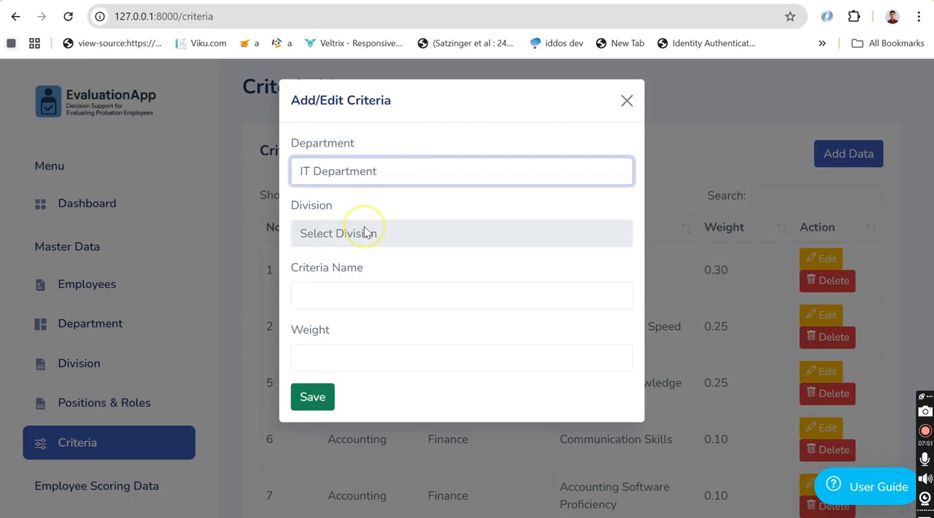
pyautogui.click(338, 234)
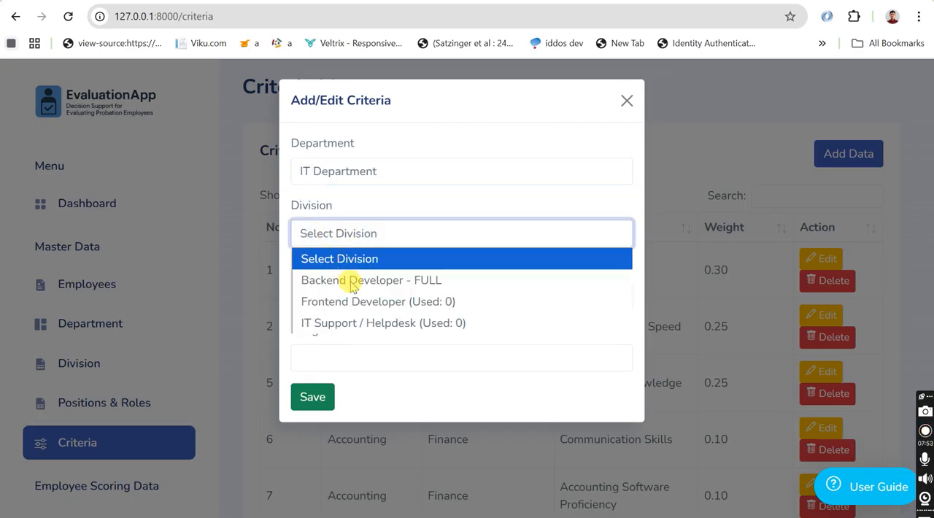
pyautogui.click(410, 282)
pyautogui.click(363, 280)
pyautogui.press('Down')
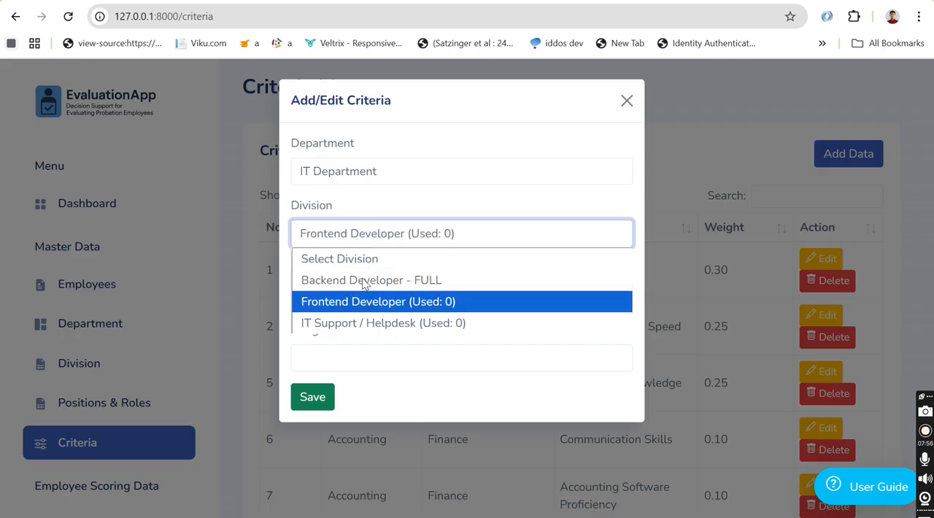
pyautogui.press('Up')
pyautogui.press('Down')
pyautogui.press('Down')
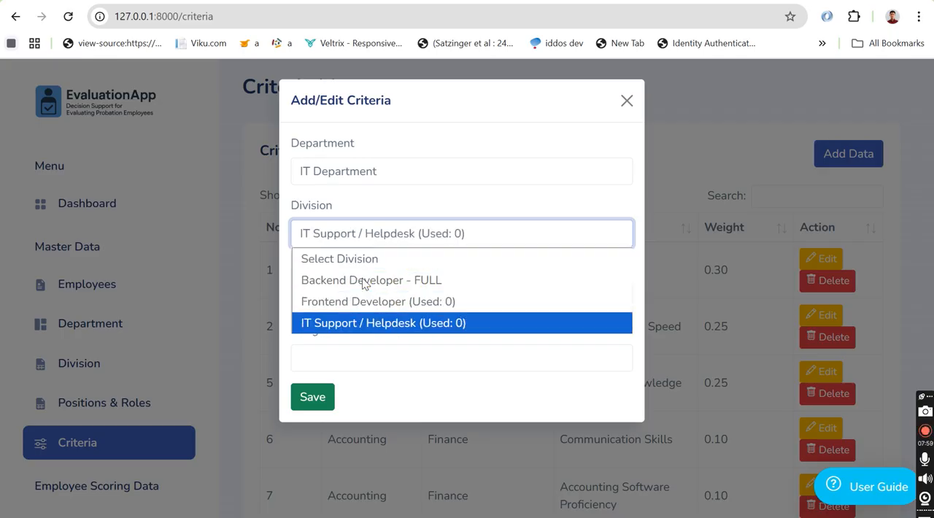
pyautogui.press('Up')
pyautogui.press('Up')
pyautogui.press('Down')
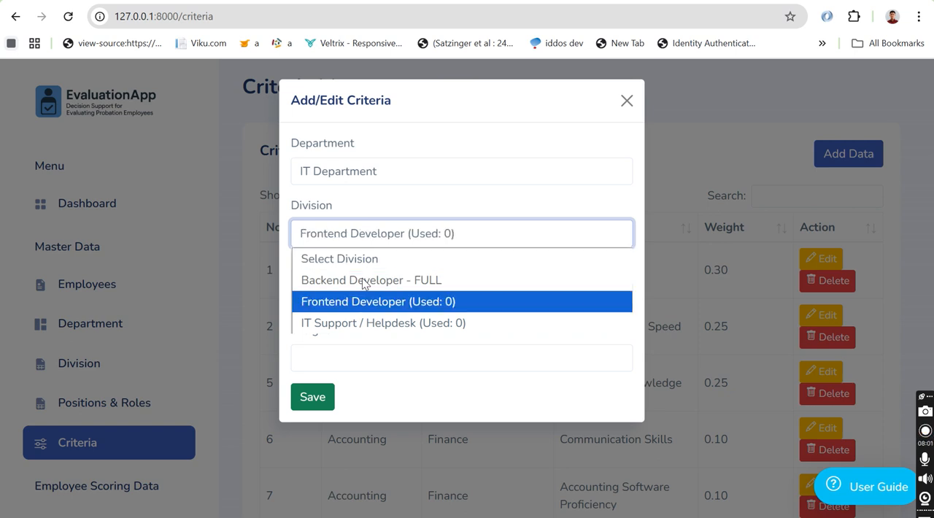
pyautogui.press('Down')
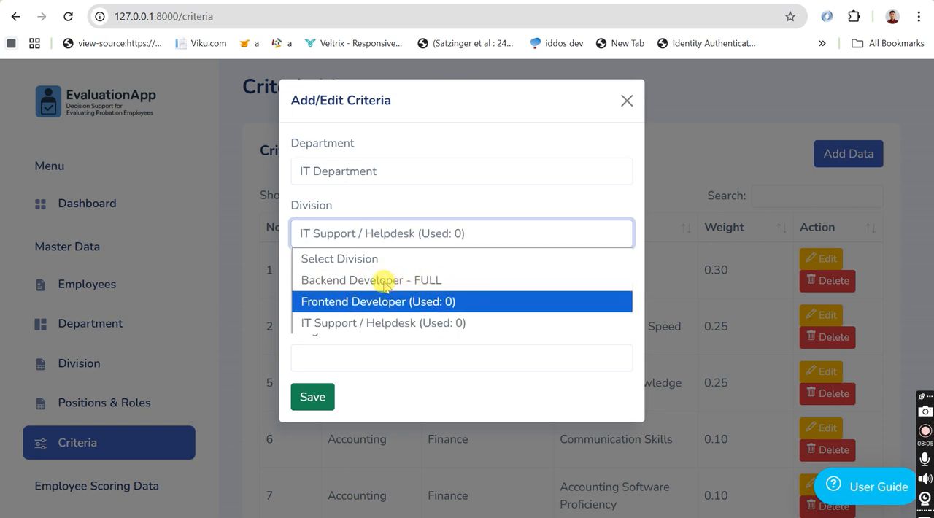
pyautogui.click(626, 100)
# - Open the AHP Calculation page, select IT Department as the department, and view its available divisions
pyautogui.scroll(-4, 646, 387)
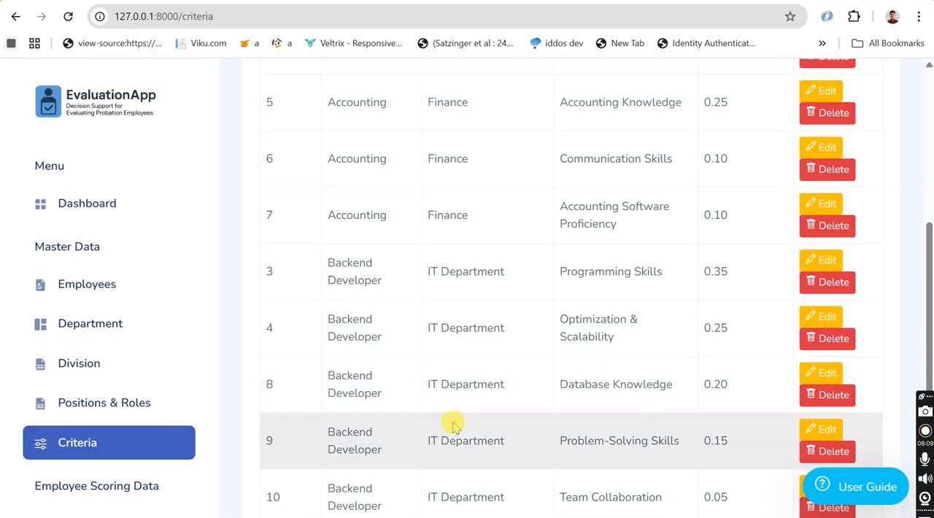
pyautogui.scroll(-2, 453, 423)
pyautogui.scroll(-3, 95, 447)
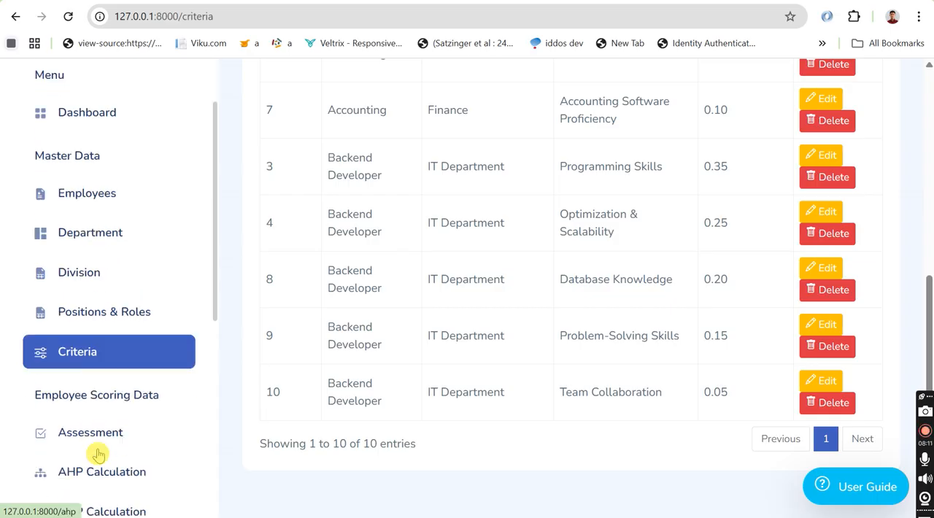
pyautogui.scroll(-3, 101, 436)
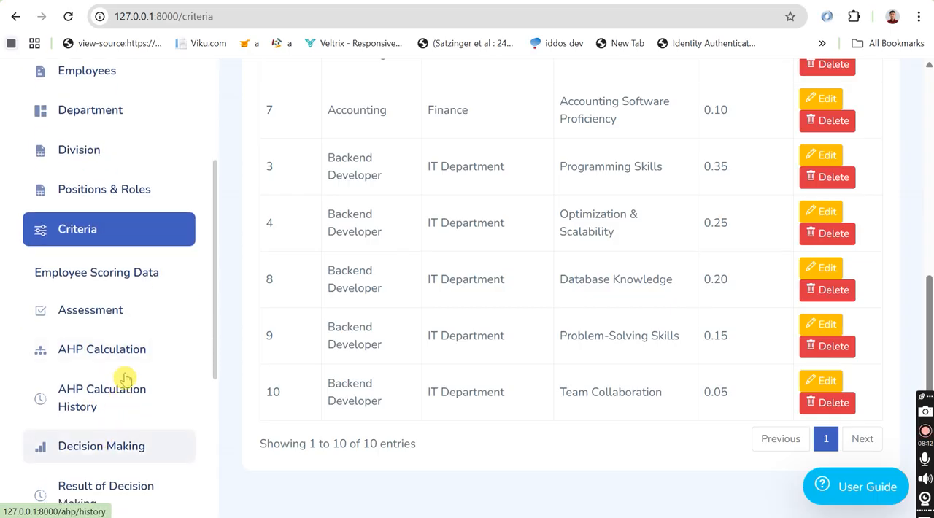
pyautogui.click(117, 355)
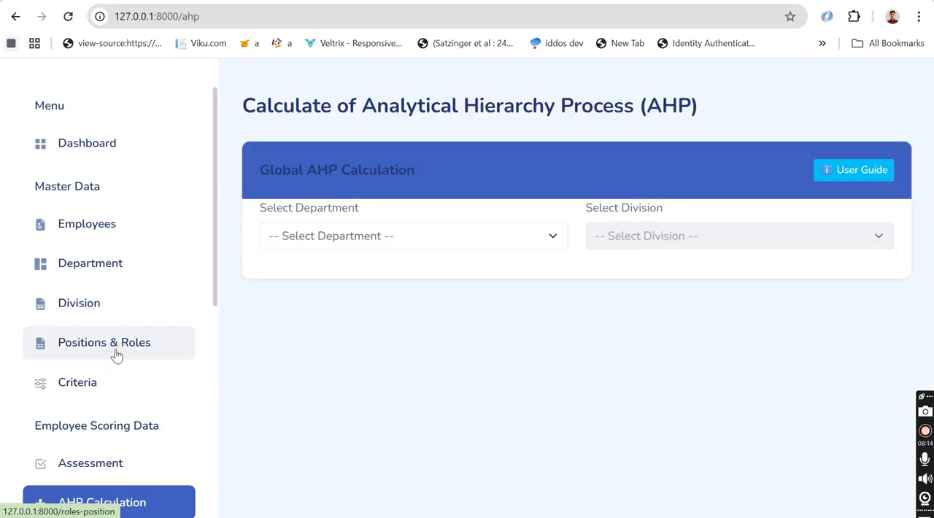
pyautogui.click(476, 232)
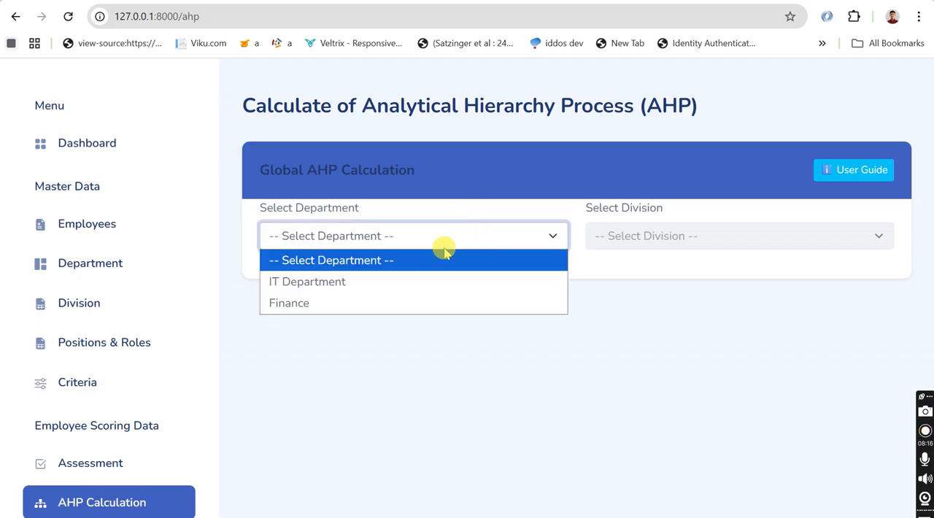
pyautogui.click(375, 288)
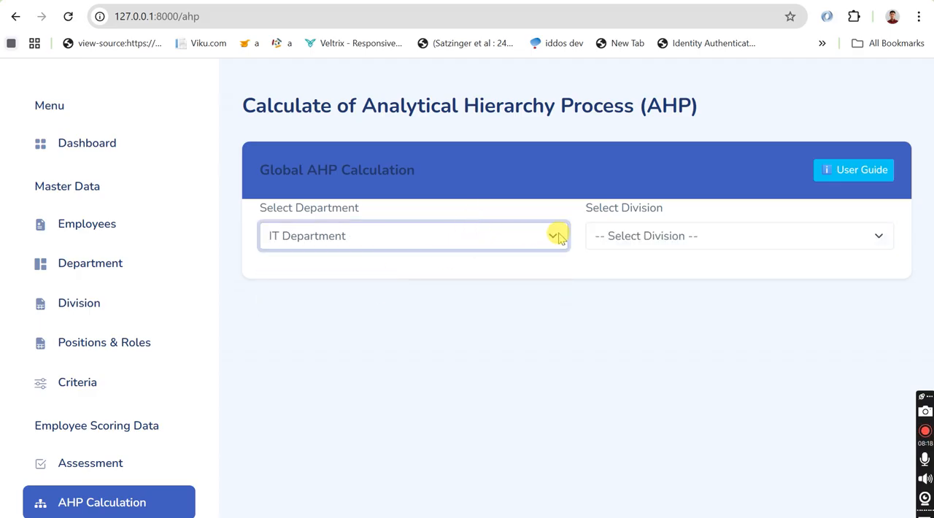
pyautogui.click(627, 236)
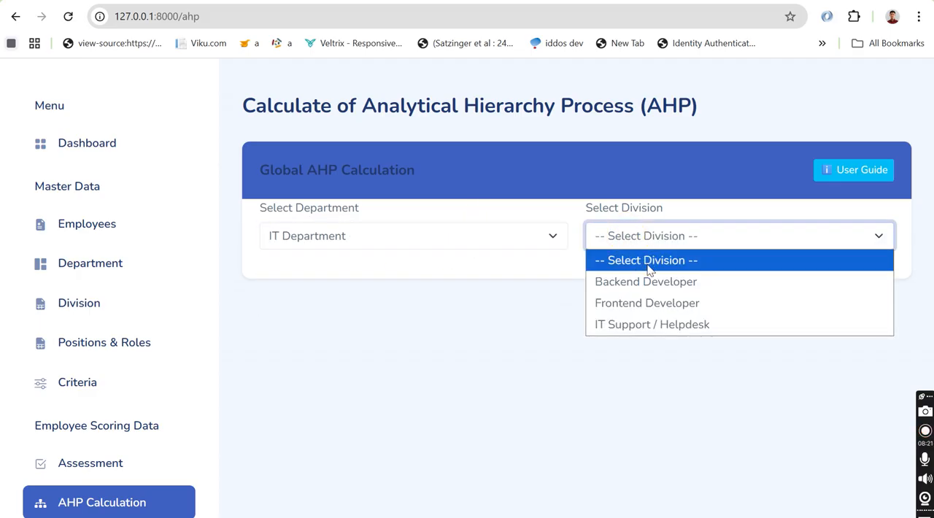
pyautogui.click(686, 164)
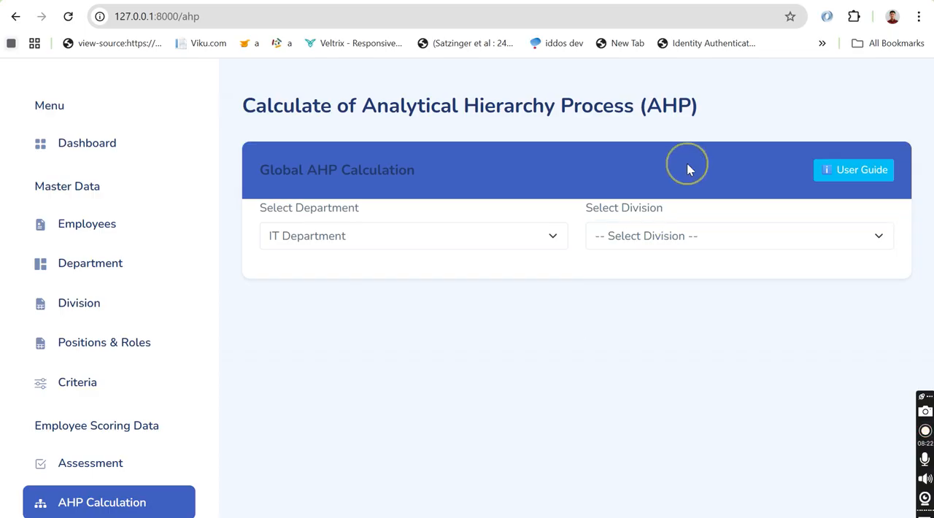
# - Read the AHP User Guide's usage steps, comparison scale, consistency suggestions and calculation example, and close the guide
pyautogui.click(874, 170)
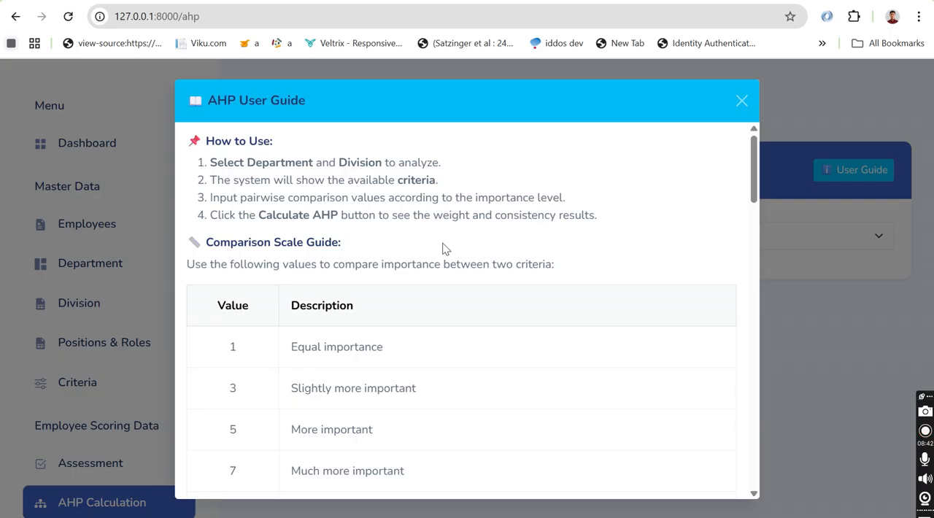
pyautogui.scroll(-4, 443, 249)
pyautogui.scroll(4, 443, 249)
pyautogui.scroll(-1, 443, 249)
pyautogui.scroll(-3, 443, 249)
pyautogui.scroll(1, 443, 249)
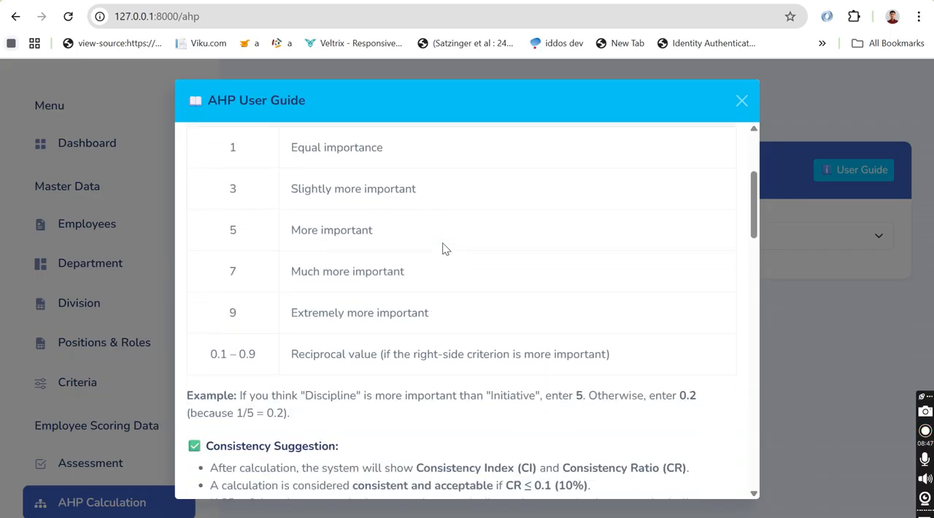
pyautogui.scroll(-3, 443, 248)
pyautogui.scroll(-3, 444, 249)
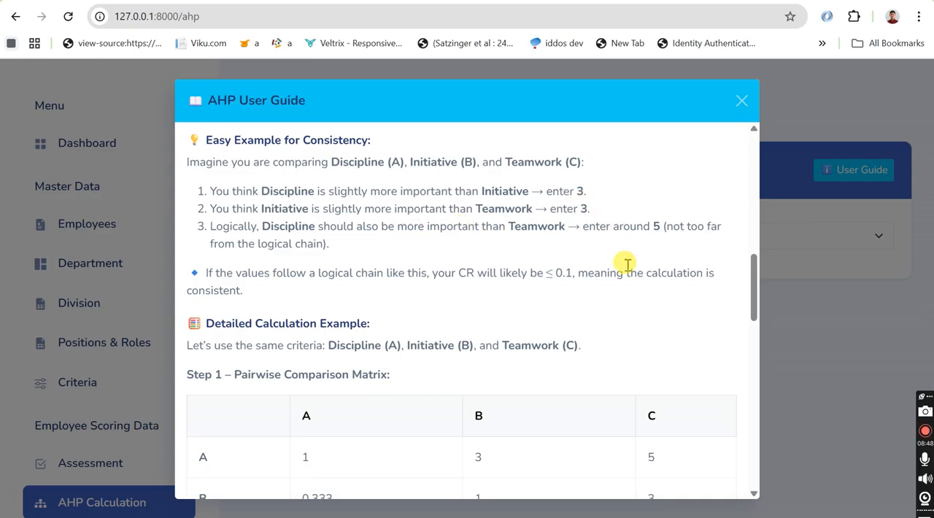
pyautogui.scroll(-1, 622, 258)
pyautogui.scroll(-1, 627, 265)
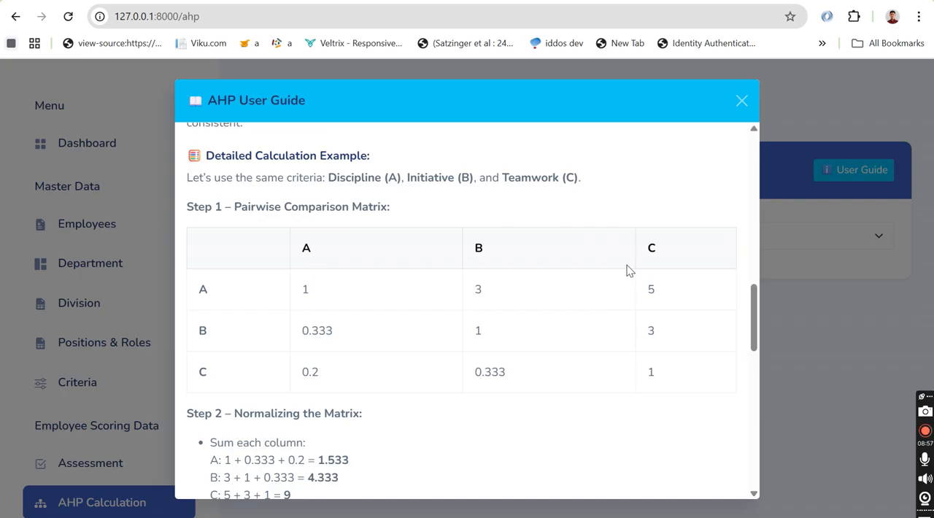
pyautogui.scroll(6, 627, 265)
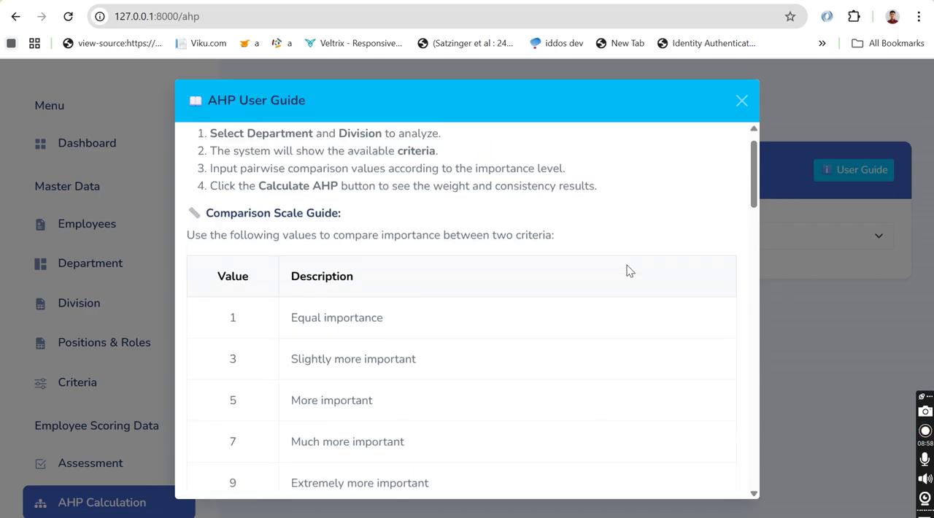
pyautogui.scroll(-2, 627, 265)
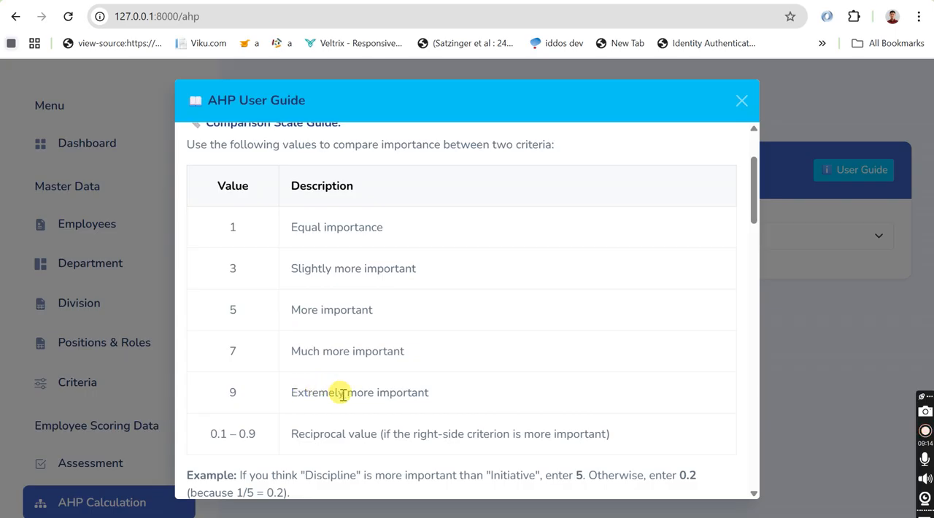
pyautogui.scroll(-4, 607, 311)
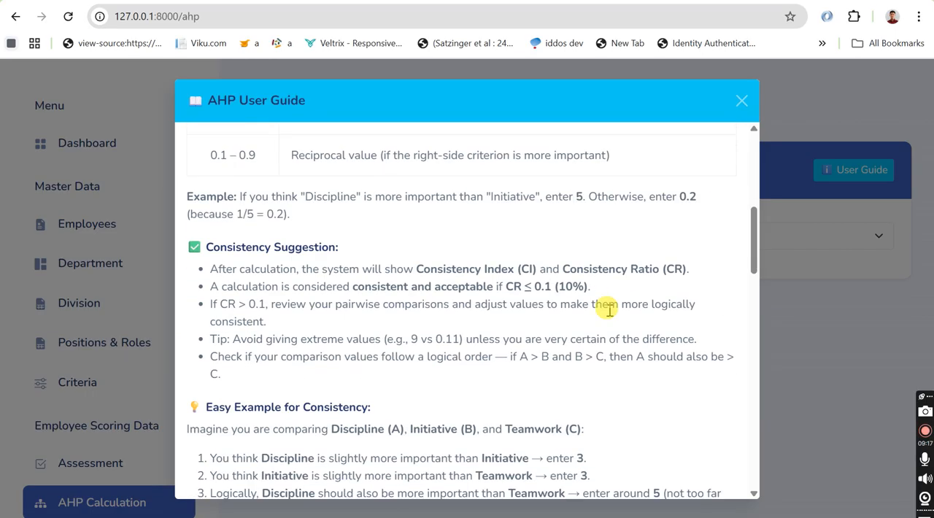
pyautogui.scroll(-5, 609, 310)
pyautogui.click(742, 100)
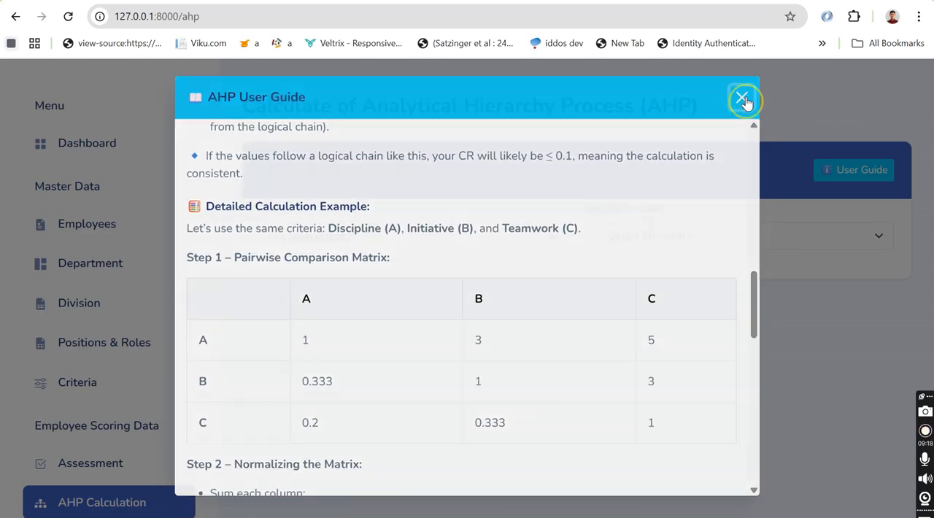
# - Select the Backend Developer division and examine its pairwise comparison matrix, including the Programming Skills row
pyautogui.click(663, 236)
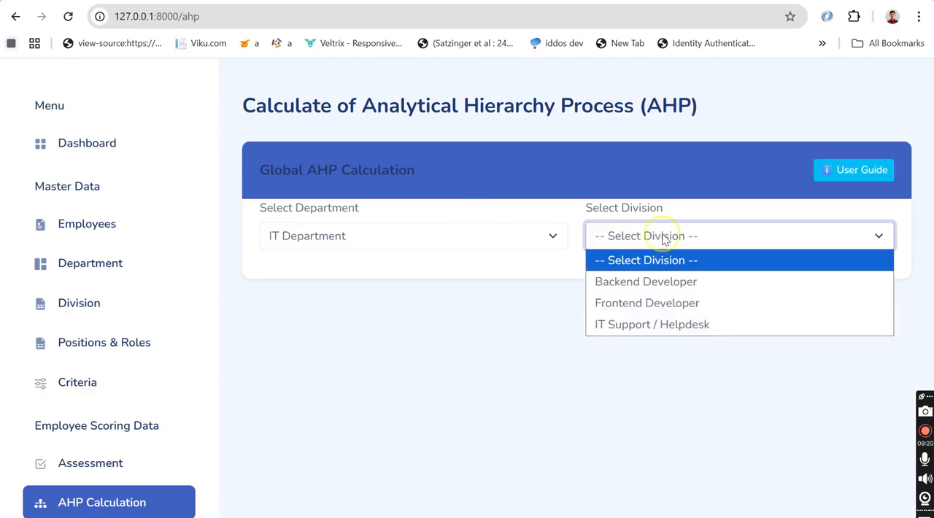
pyautogui.click(663, 282)
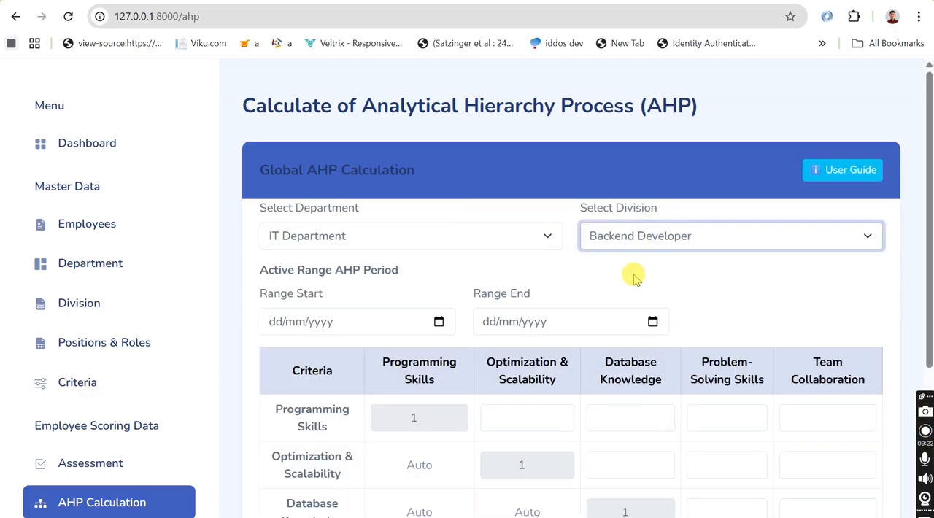
pyautogui.scroll(-3, 495, 352)
pyautogui.scroll(2, 495, 352)
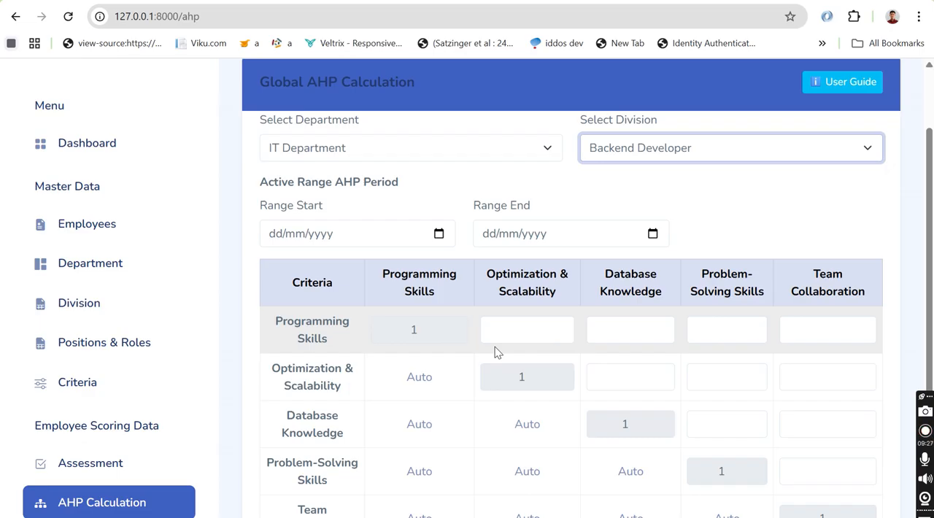
pyautogui.scroll(-2, 495, 352)
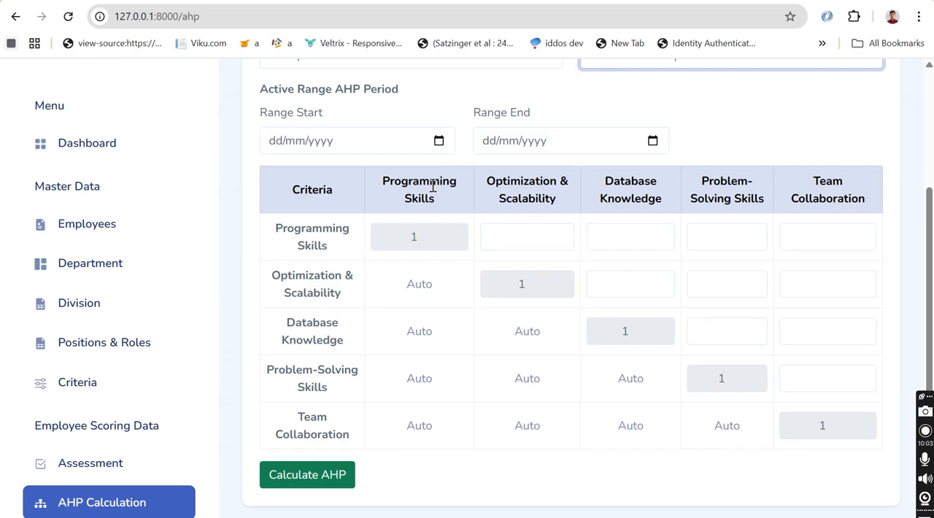
pyautogui.moveTo(425, 238); pyautogui.dragTo(391, 236)
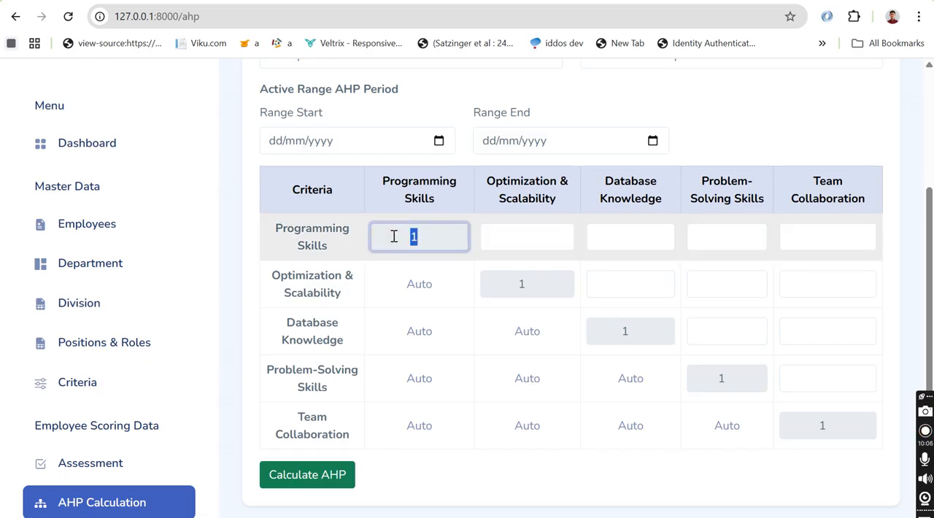
pyautogui.click(547, 240)
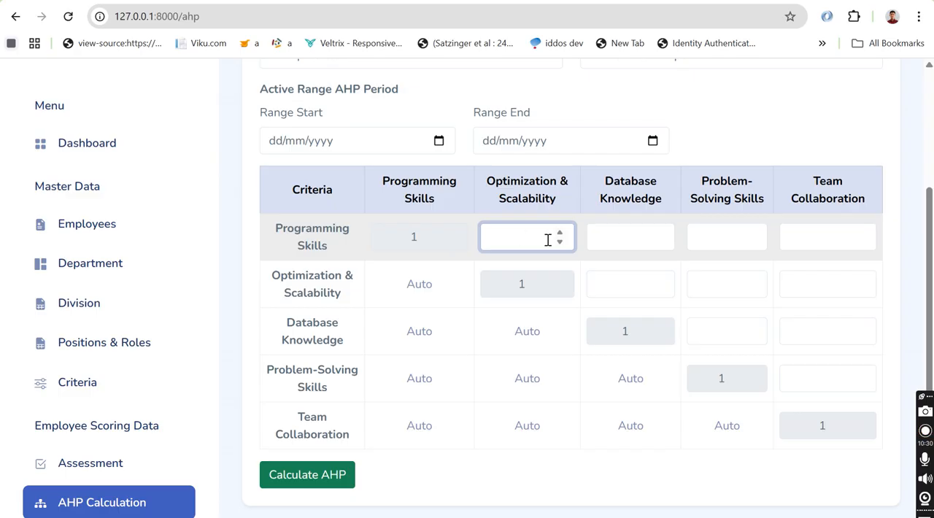
# - Review the Comparison Scale Guide in the AHP User Guide, including the equal and slightly more important values, and close the guide
pyautogui.scroll(3, 549, 240)
pyautogui.click(855, 171)
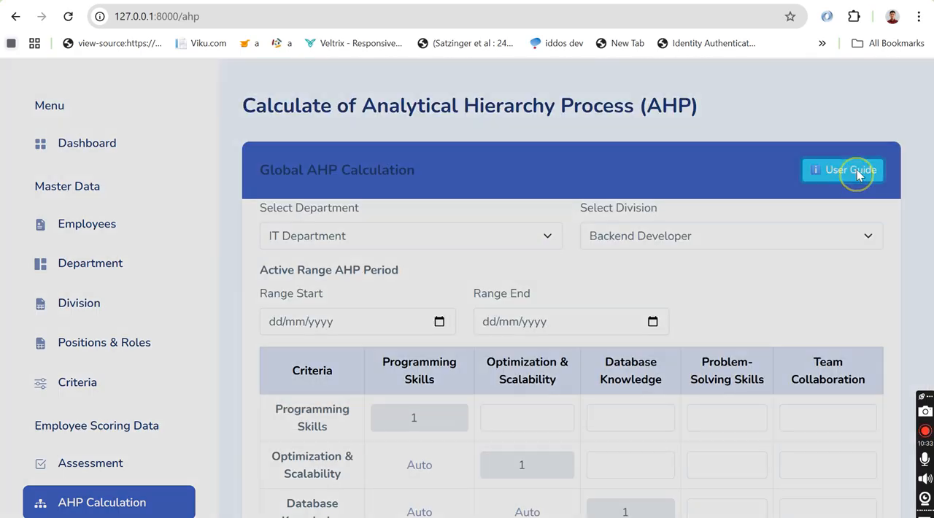
pyautogui.scroll(-3, 476, 266)
pyautogui.scroll(1, 476, 268)
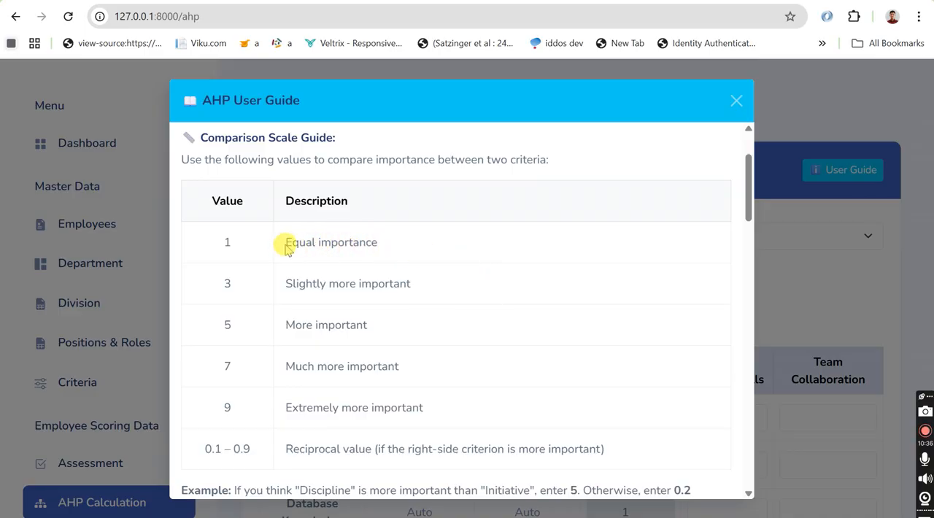
pyautogui.moveTo(287, 242); pyautogui.dragTo(372, 243)
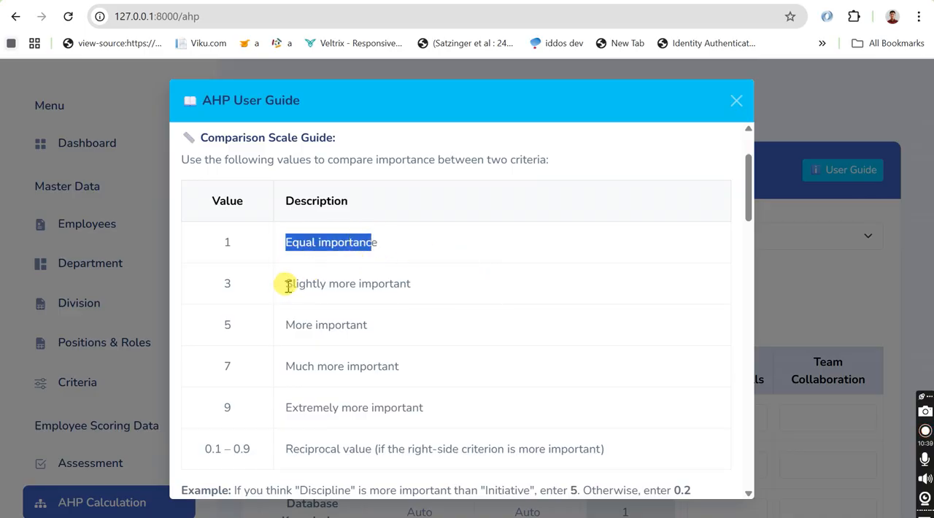
pyautogui.moveTo(286, 284); pyautogui.dragTo(419, 292)
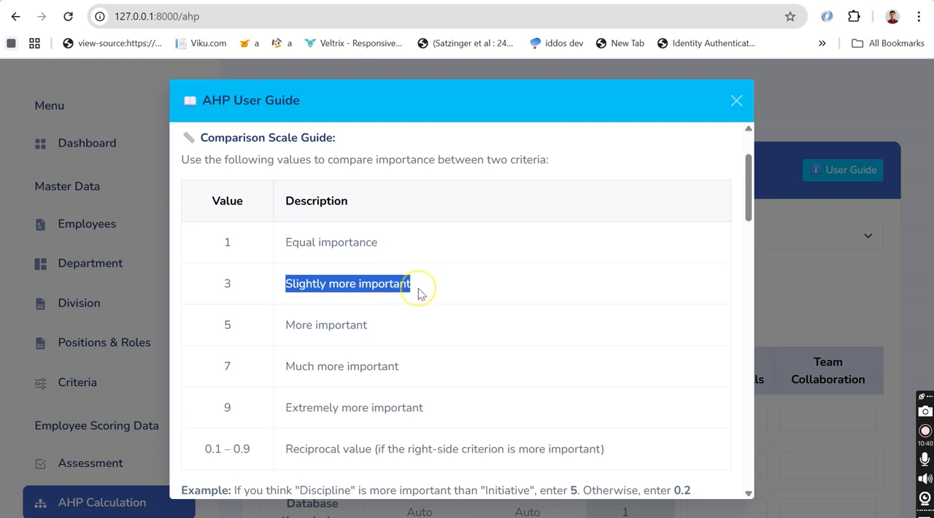
pyautogui.click(737, 100)
# - Rate Programming Skills 3 against Optimization & Scalability and 1 against Database Knowledge, Problem-Solving Skills and Team Collaboration
pyautogui.scroll(-2, 461, 340)
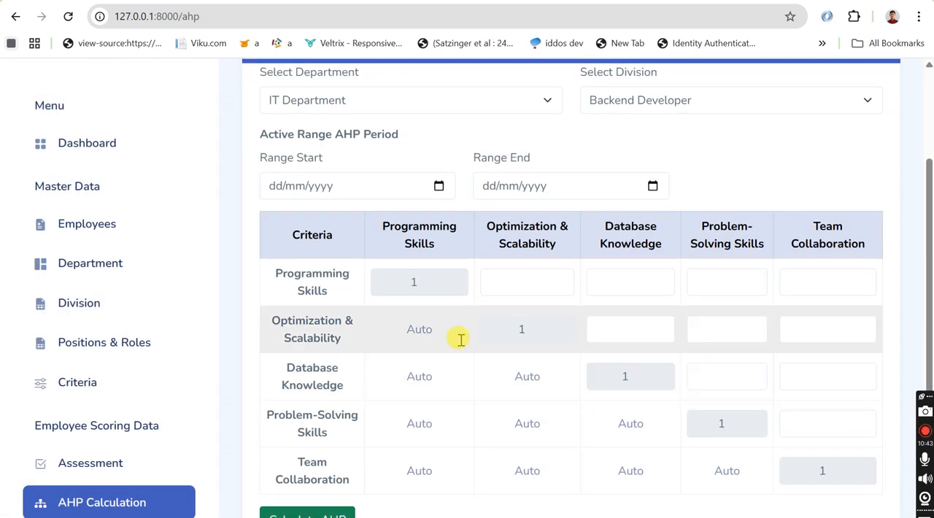
pyautogui.click(538, 283)
pyautogui.write('3')
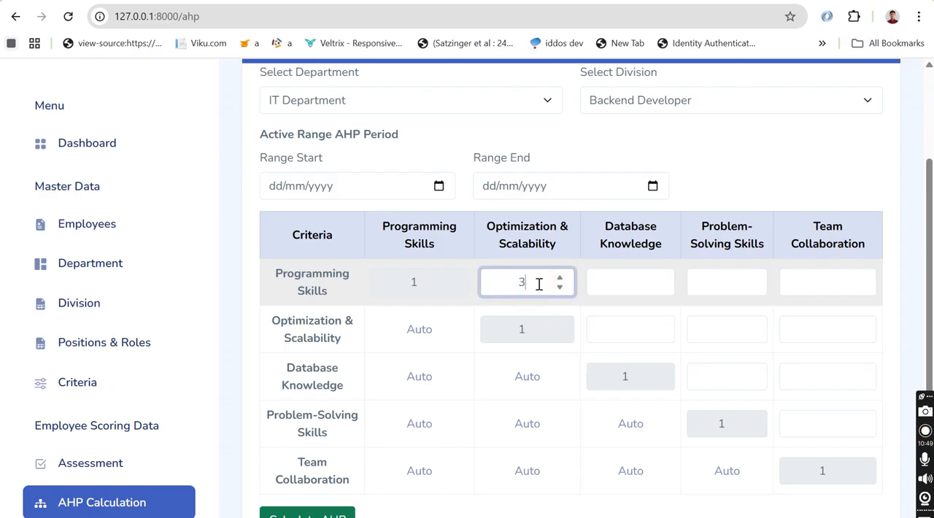
pyautogui.click(624, 287)
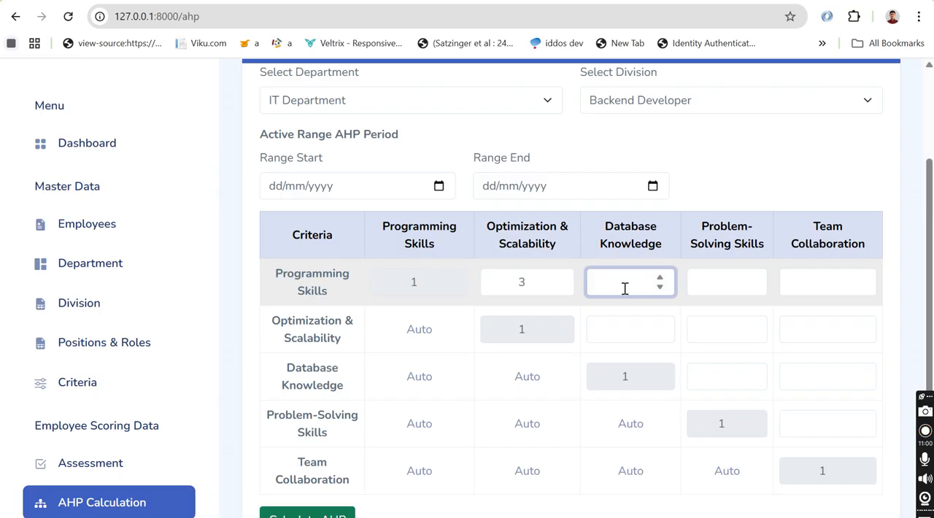
pyautogui.click(723, 284)
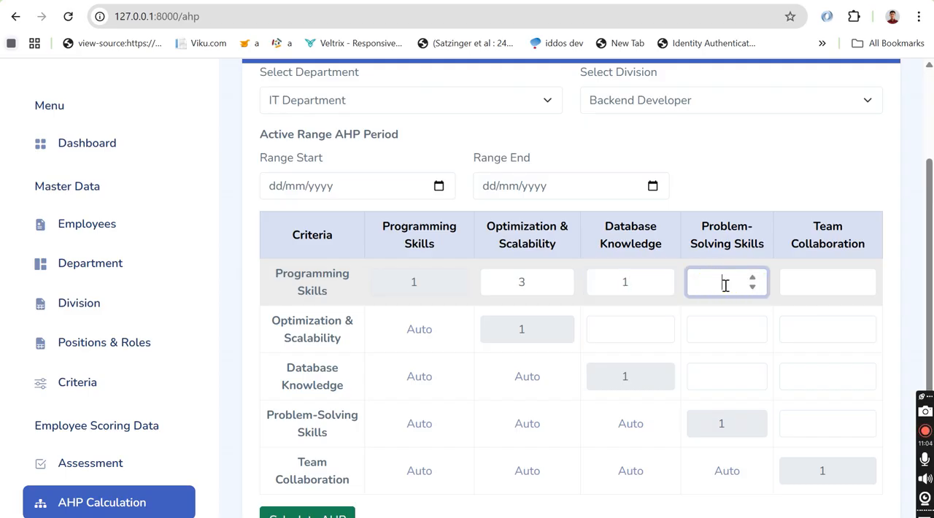
pyautogui.click(830, 281)
pyautogui.write('1')
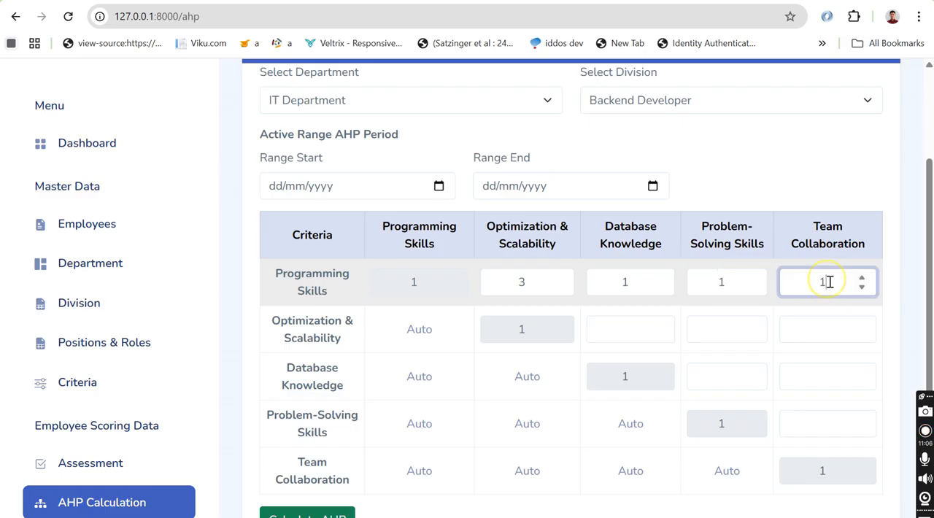
# - Rate Optimization & Scalability 0.3 against each of Database Knowledge, Problem-Solving Skills and Team Collaboration
pyautogui.click(633, 321)
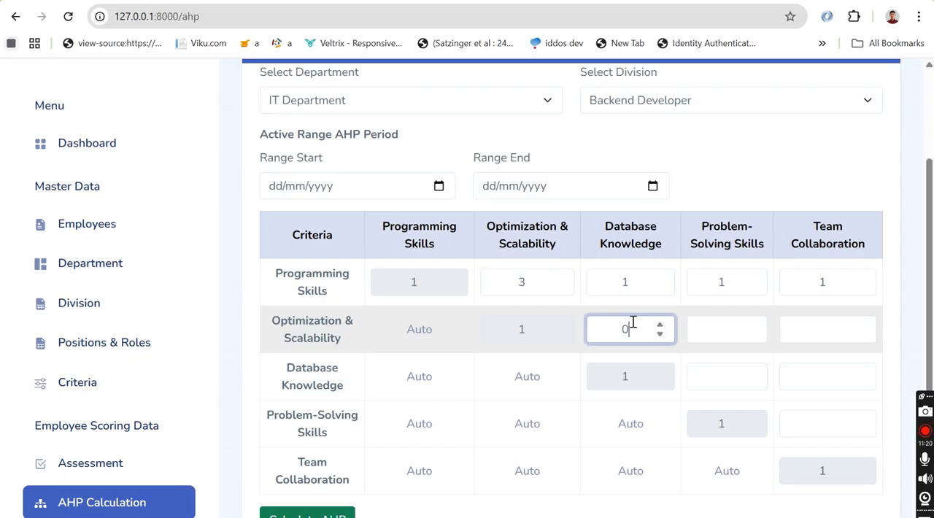
pyautogui.write('.3')
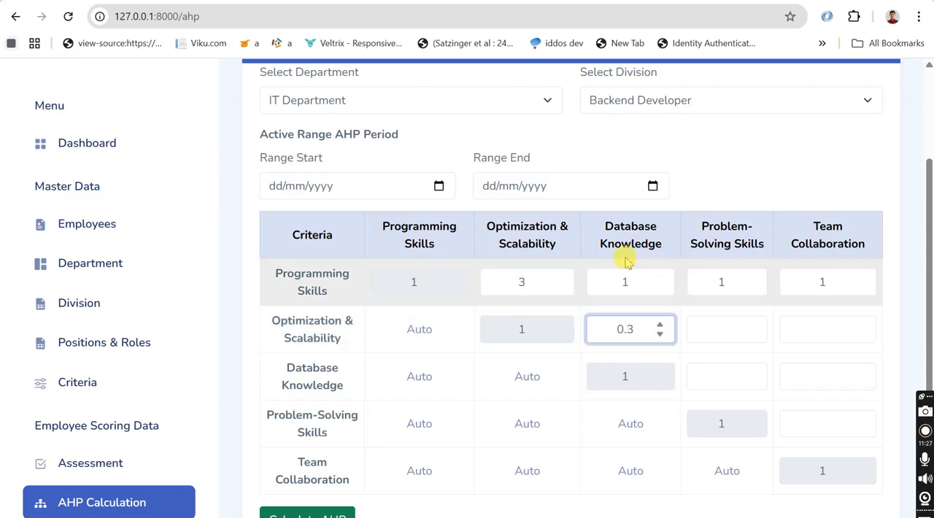
pyautogui.click(719, 330)
pyautogui.write('0.')
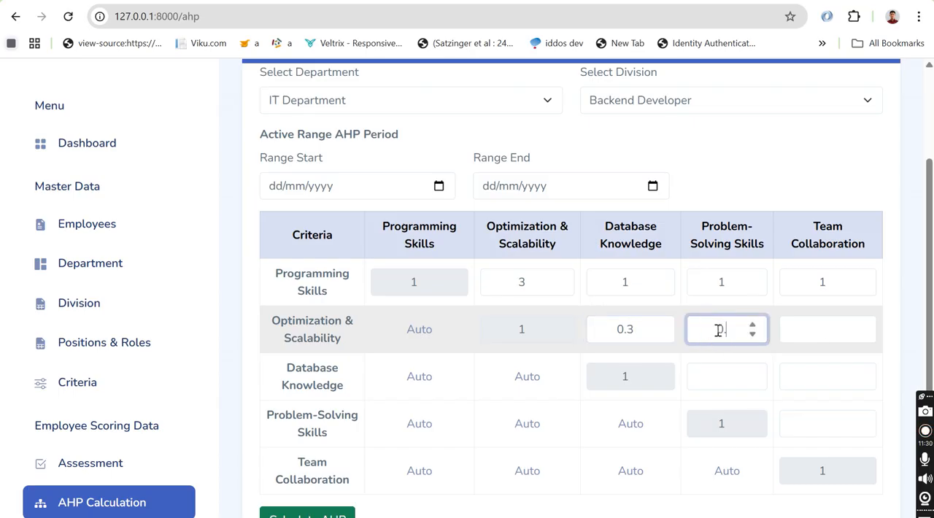
pyautogui.write('3')
pyautogui.press('Tab')
pyautogui.write('0')
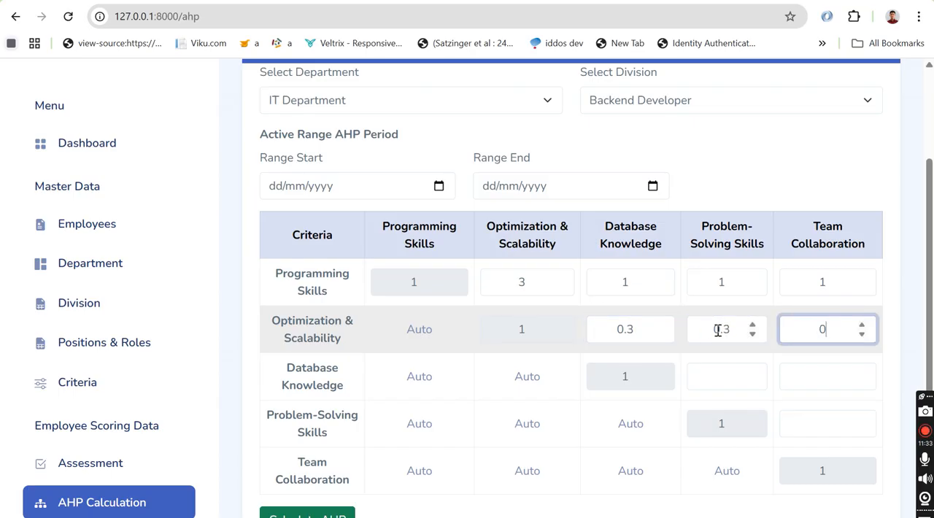
pyautogui.write('.3')
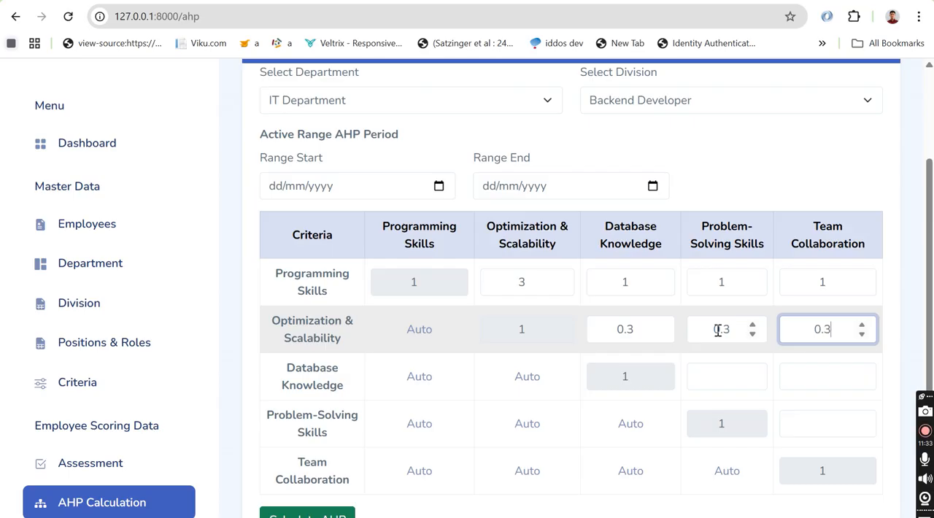
# - Rate Database Knowledge 1 against Problem-Solving Skills and Team Collaboration, and Problem-Solving Skills 1 against Team Collaboration
pyautogui.click(722, 375)
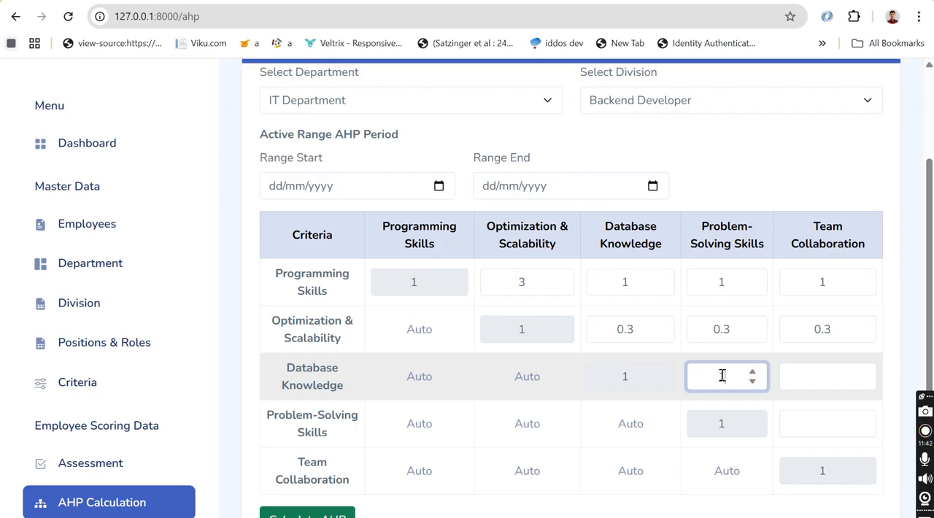
pyautogui.write('1')
pyautogui.click(823, 376)
pyautogui.write('1')
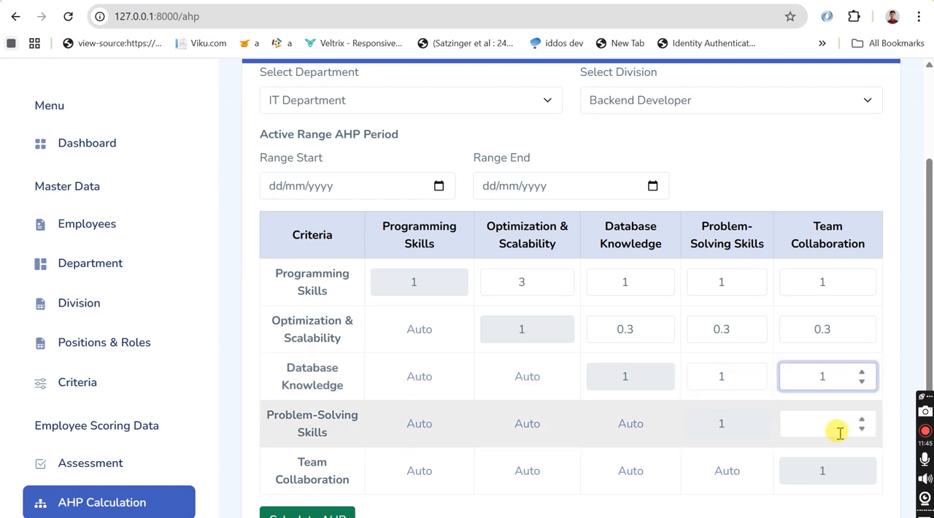
pyautogui.click(841, 433)
pyautogui.write('1')
# - Set the active AHP period from 01/09/2025 to 06/09/2025 and try to calculate the AHP
pyautogui.scroll(-1, 841, 427)
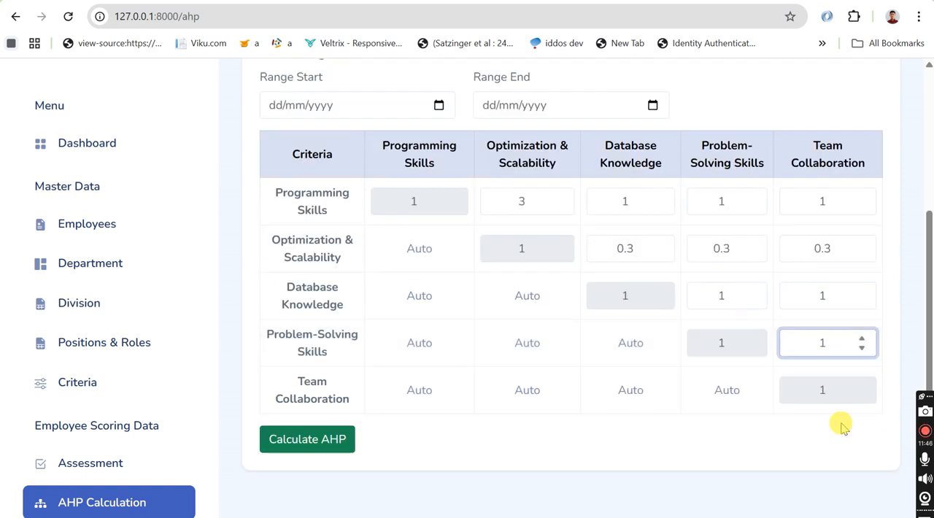
pyautogui.click(325, 444)
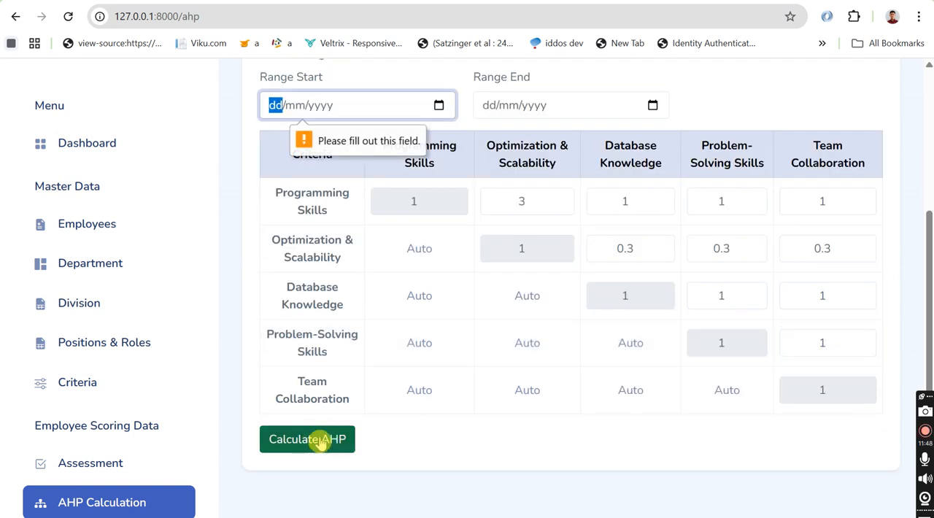
pyautogui.click(439, 105)
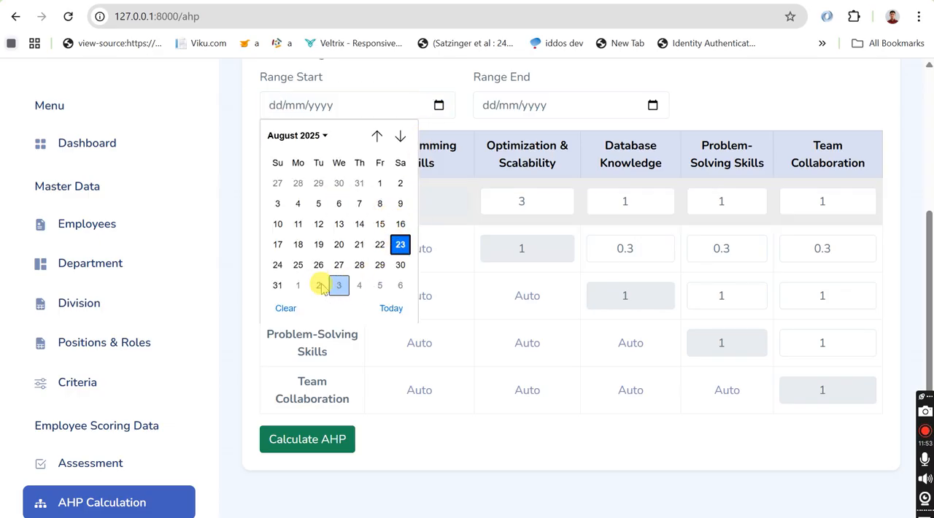
pyautogui.click(298, 287)
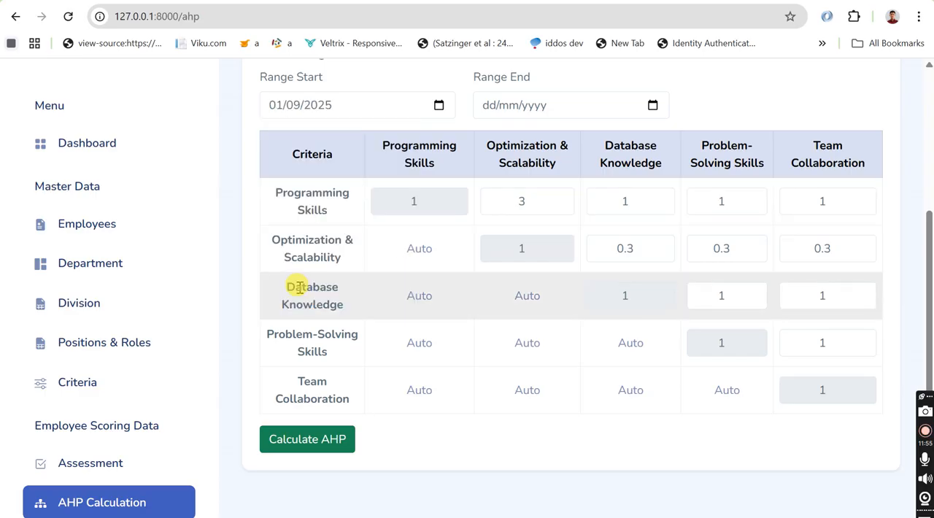
pyautogui.click(555, 102)
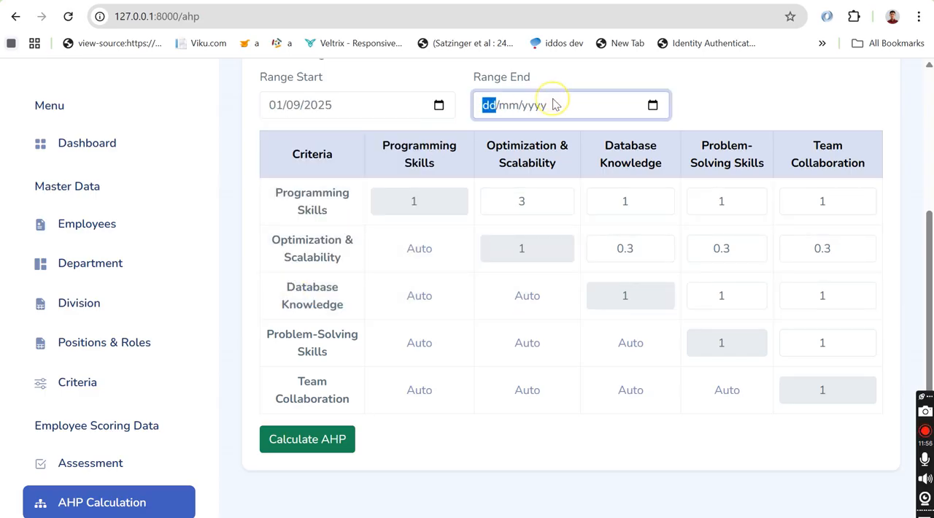
pyautogui.click(663, 105)
pyautogui.click(659, 105)
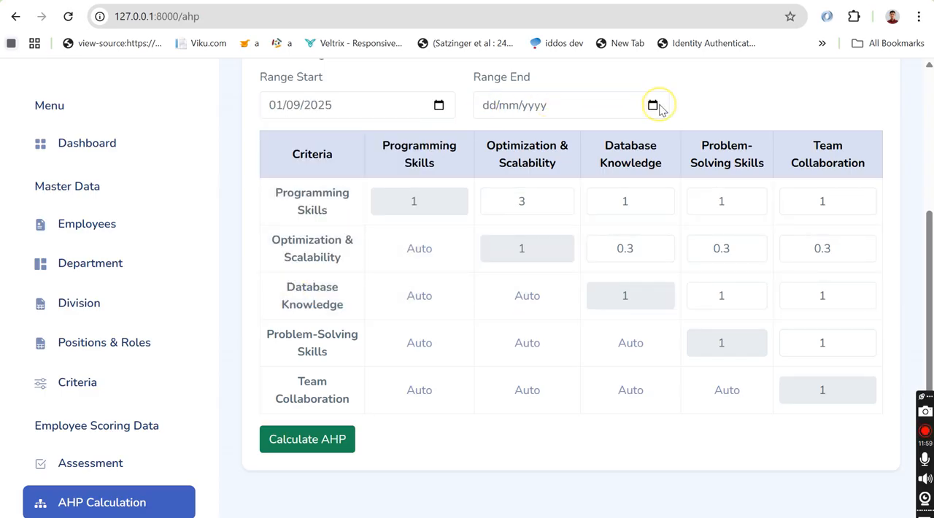
pyautogui.click(659, 106)
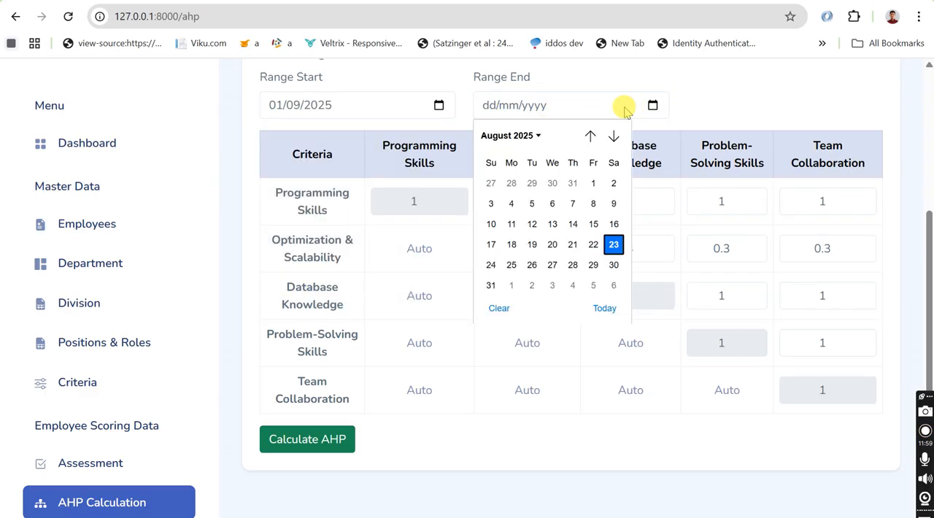
pyautogui.click(613, 286)
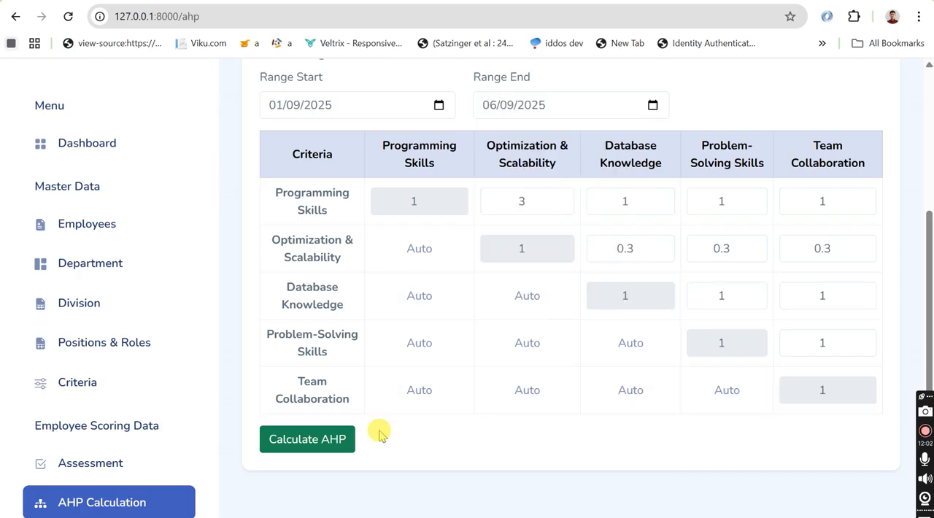
pyautogui.click(336, 440)
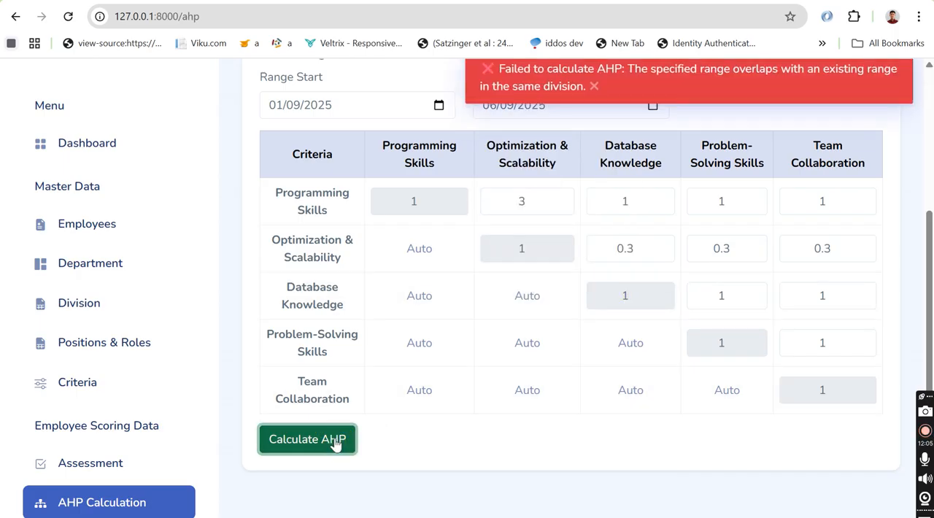
# - Set the active period's Range End to 30/09/2025 and try to calculate the AHP again
pyautogui.scroll(2, 503, 292)
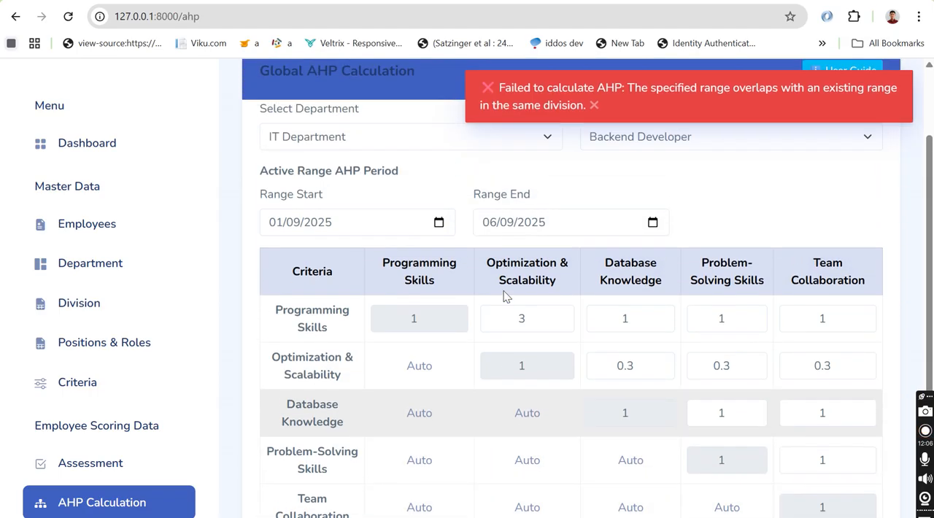
pyautogui.click(503, 291)
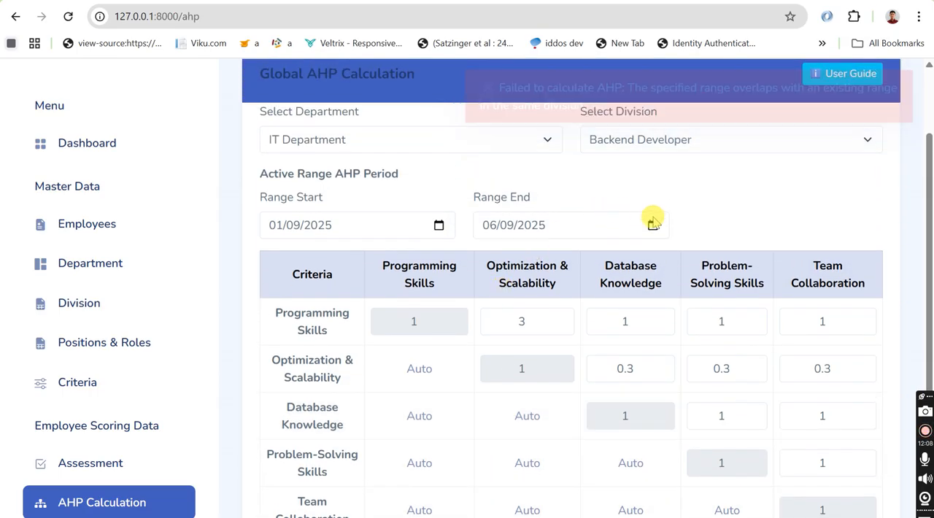
pyautogui.click(653, 223)
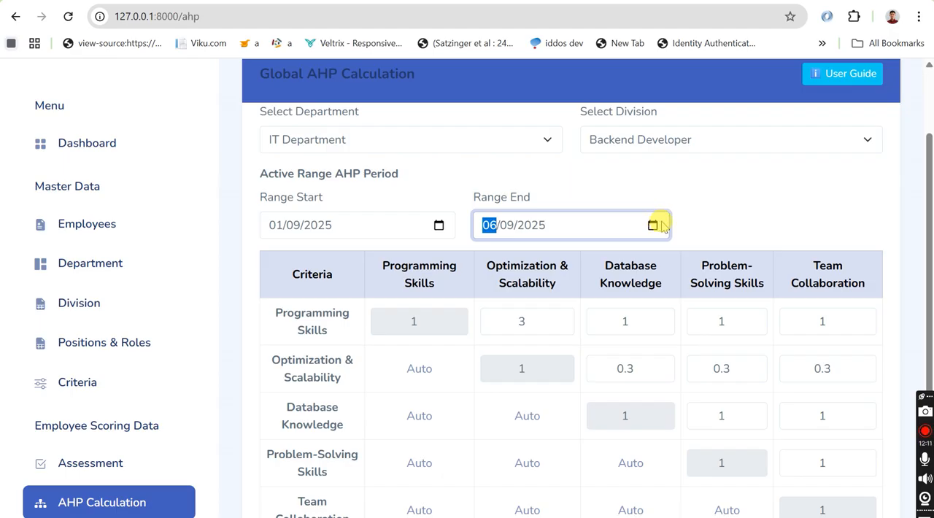
pyautogui.click(654, 225)
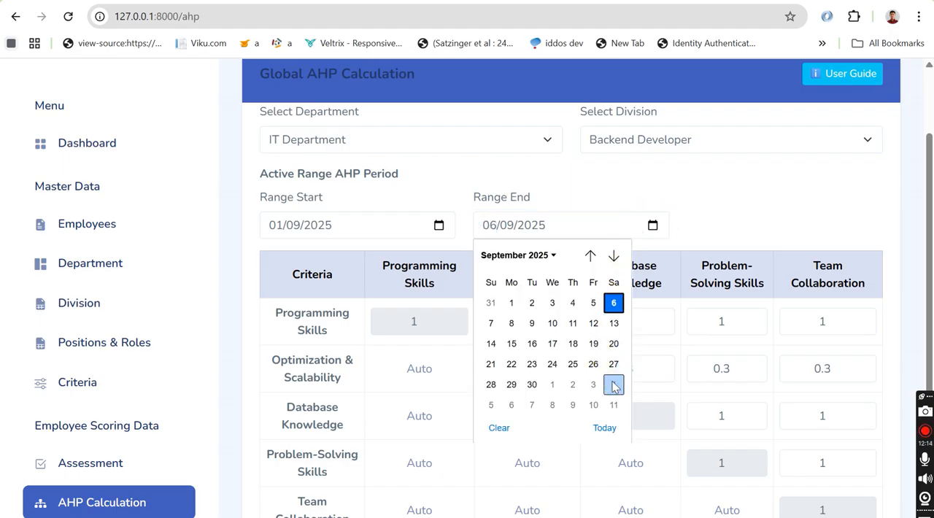
pyautogui.click(532, 384)
pyautogui.scroll(-3, 604, 341)
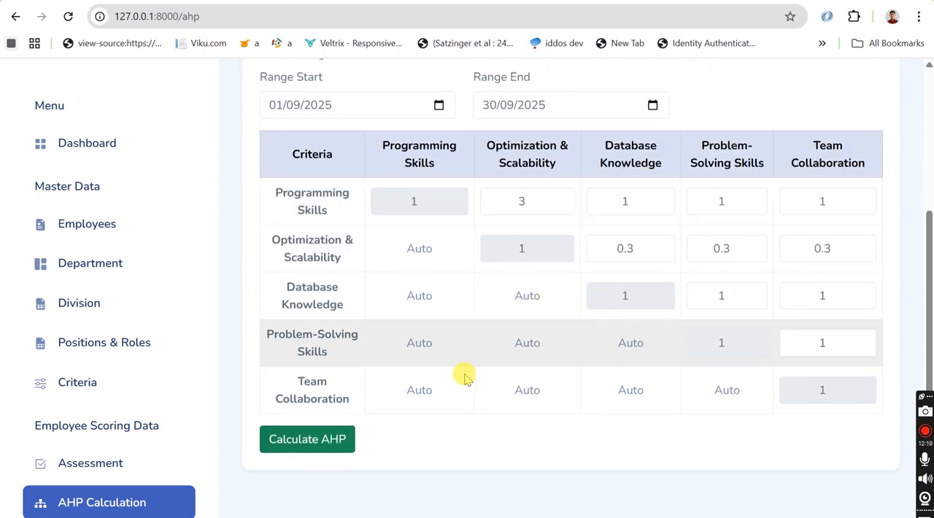
pyautogui.click(323, 442)
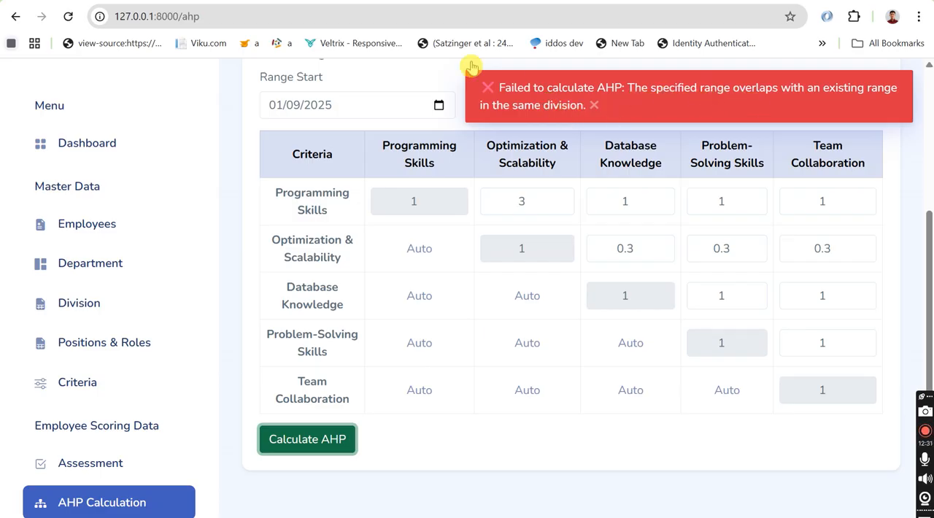
# - Set the active AHP period from 01/10/2025 to 04/10/2025 and calculate the AHP for the Backend Developer division
pyautogui.scroll(2, 522, 265)
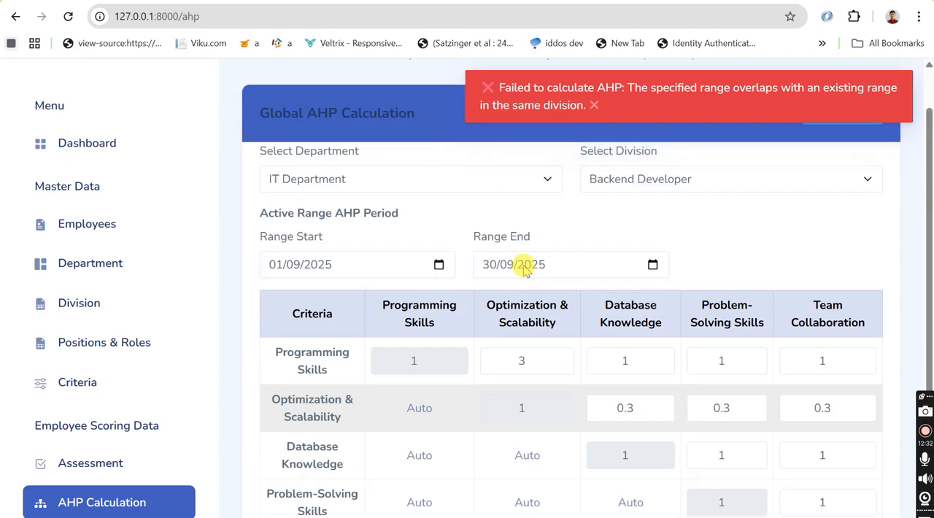
pyautogui.click(439, 266)
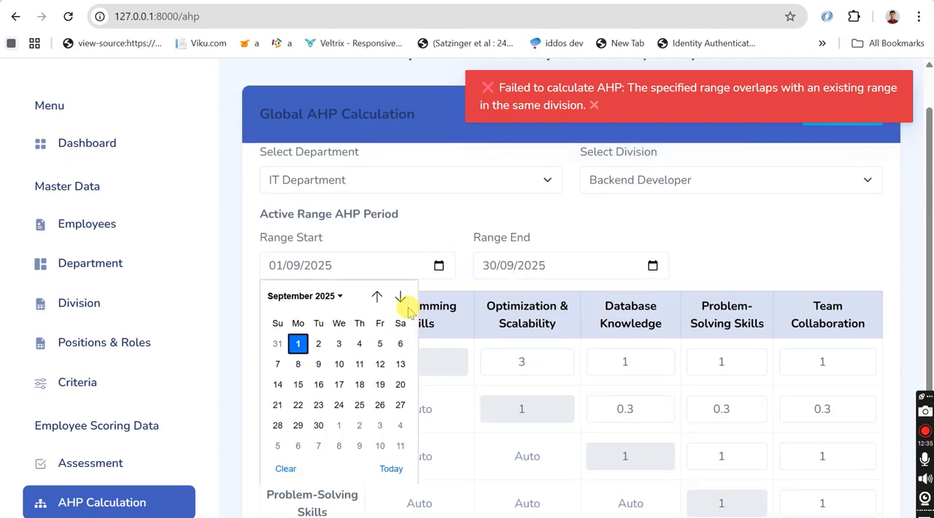
pyautogui.click(338, 426)
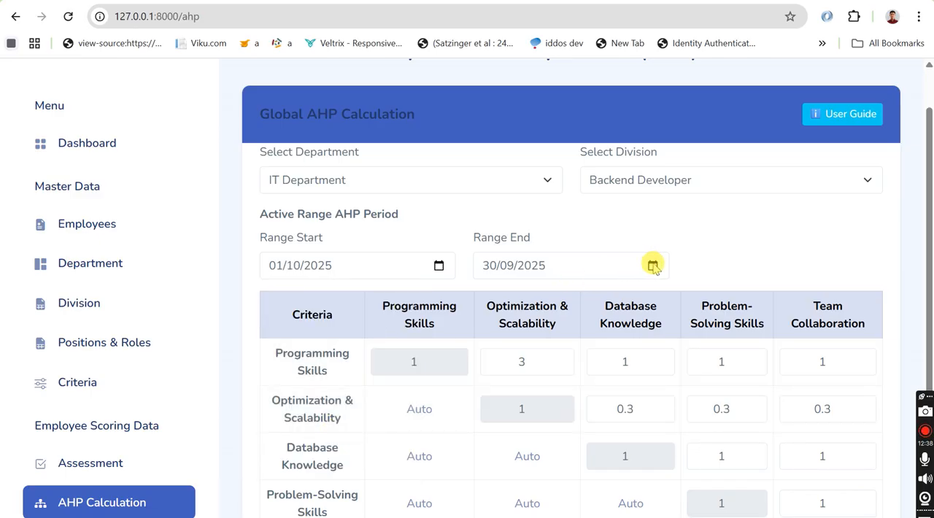
pyautogui.click(653, 266)
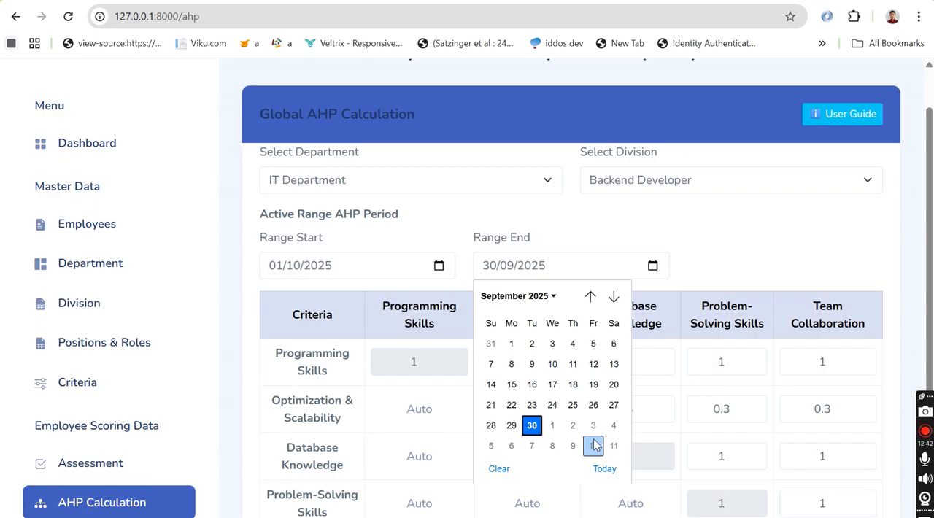
pyautogui.click(614, 426)
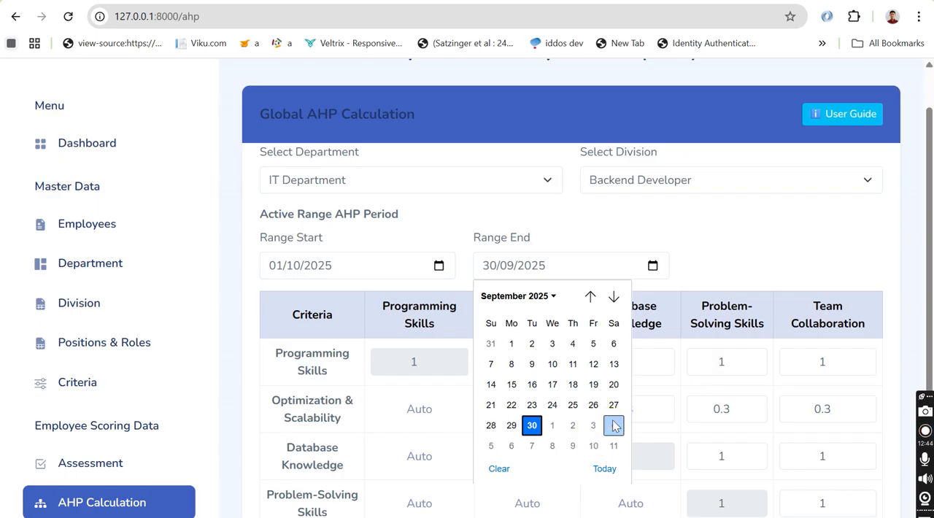
pyautogui.click(614, 426)
pyautogui.scroll(-2, 614, 420)
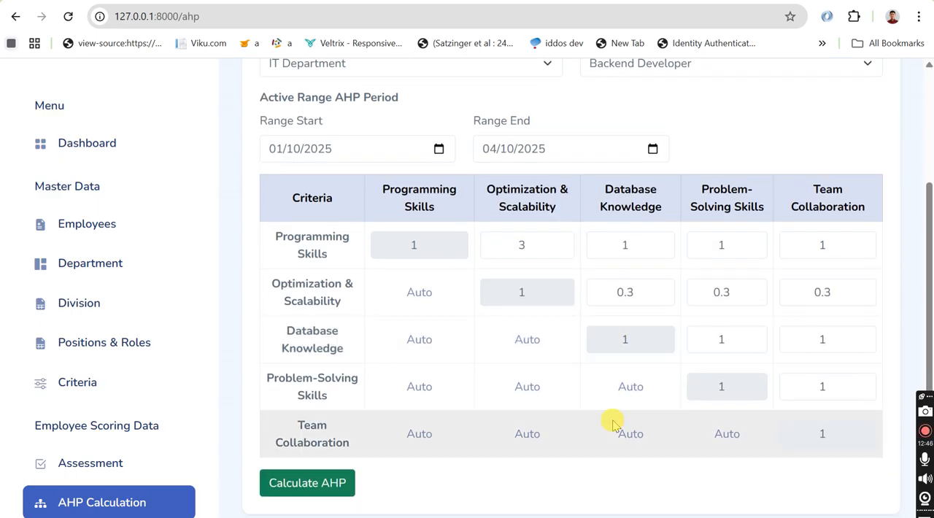
pyautogui.click(329, 487)
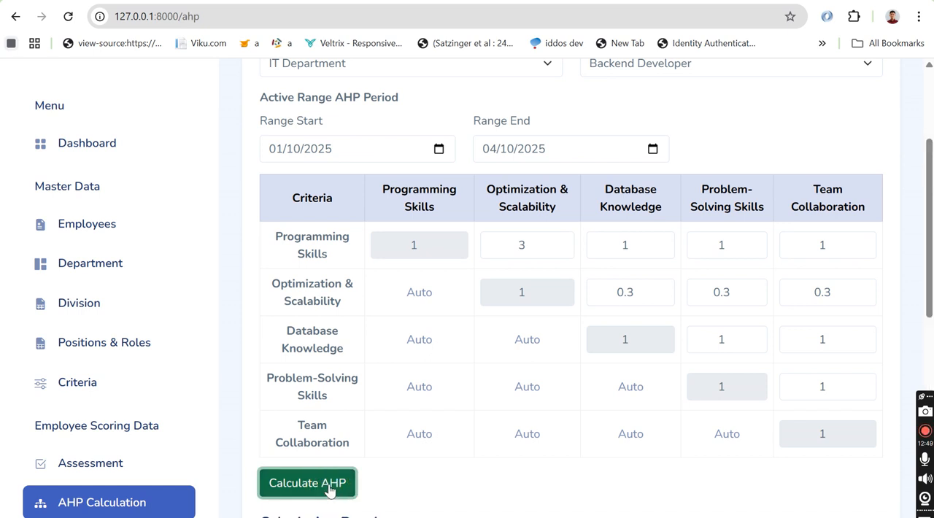
# - Review the calculation result, including the consistency ratio, criteria weights and notes
pyautogui.scroll(-3, 560, 356)
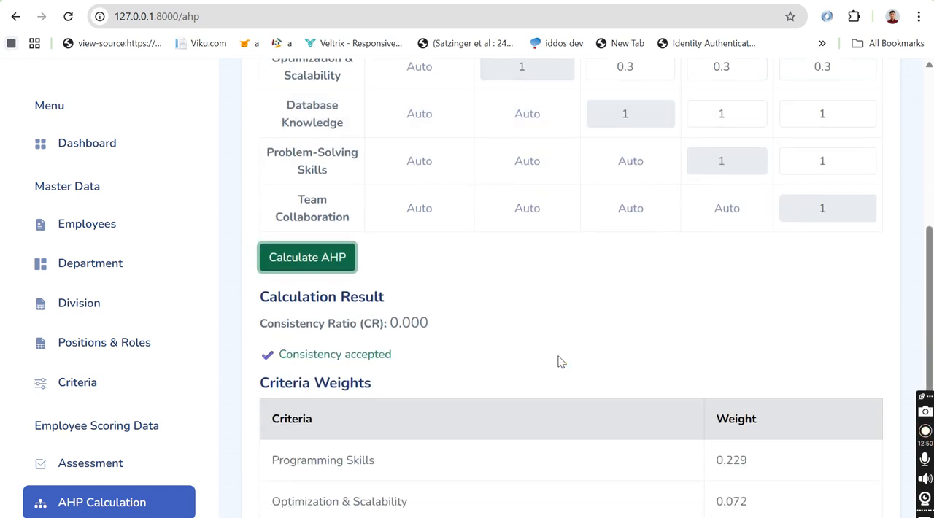
pyautogui.scroll(-1, 559, 361)
pyautogui.scroll(1, 559, 361)
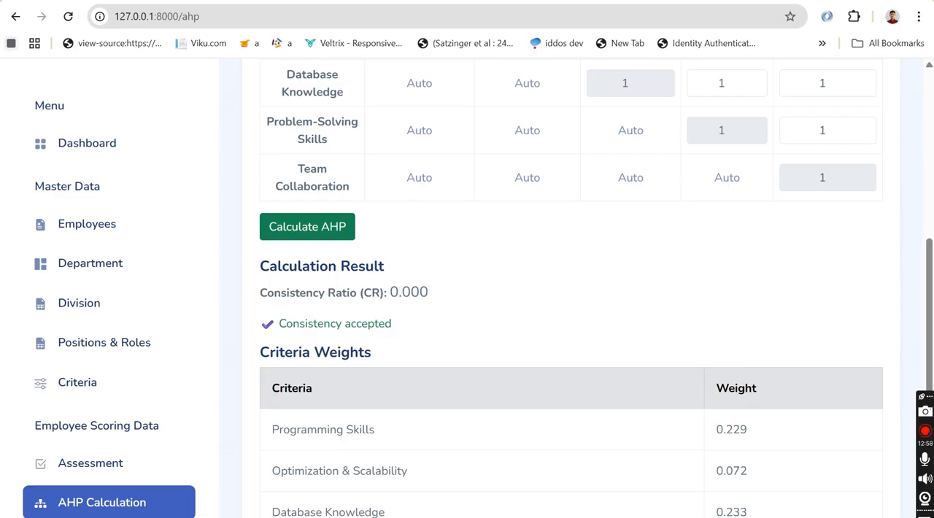
pyautogui.scroll(-1, 610, 294)
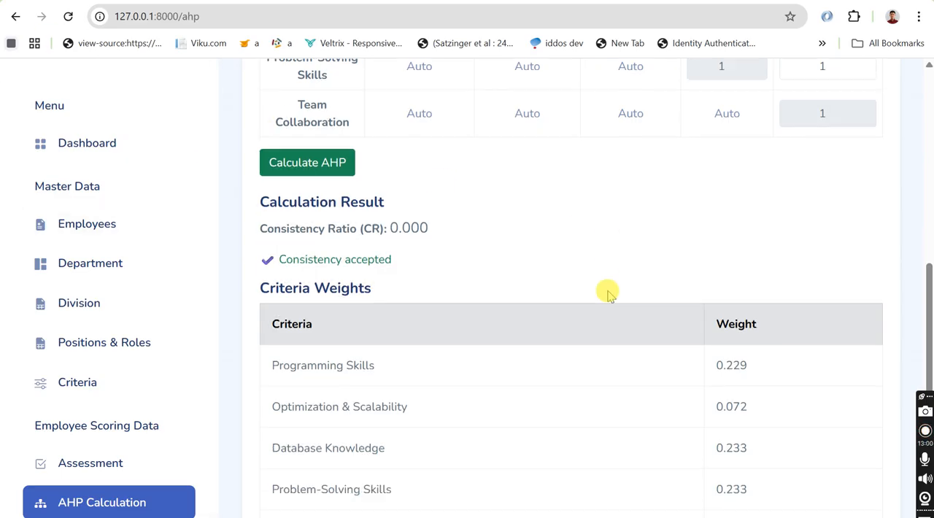
pyautogui.scroll(-3, 609, 294)
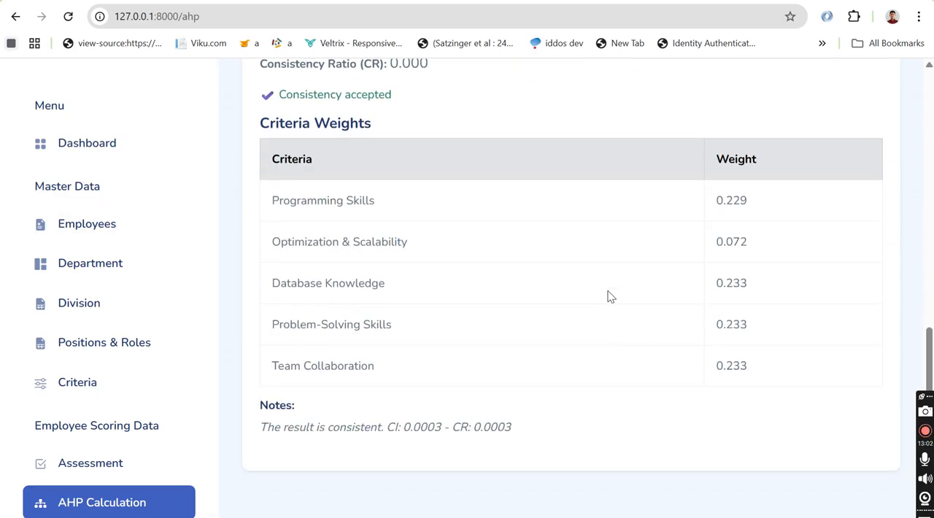
# - Read the AHP User Guide's comparison scale and consistency suggestions, and close the guide
pyautogui.scroll(8, 609, 296)
pyautogui.scroll(2, 830, 273)
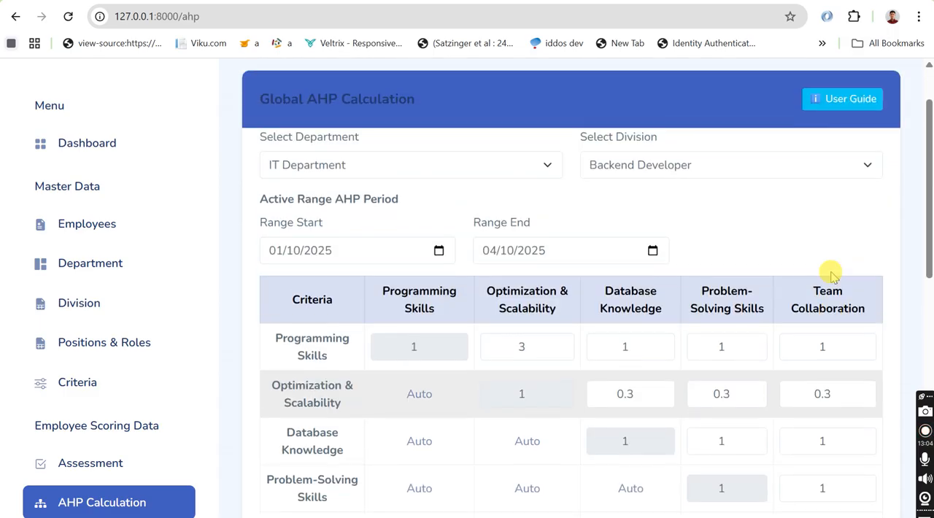
pyautogui.click(867, 110)
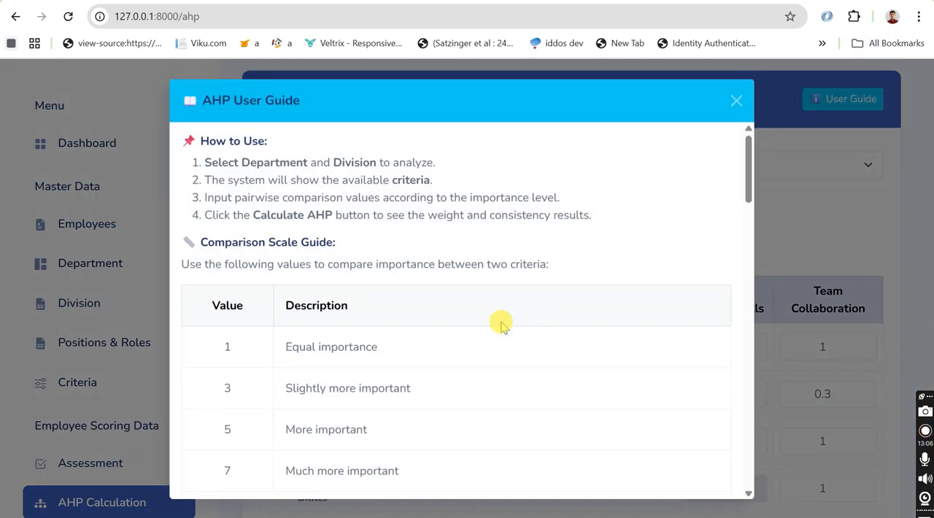
pyautogui.scroll(-5, 500, 325)
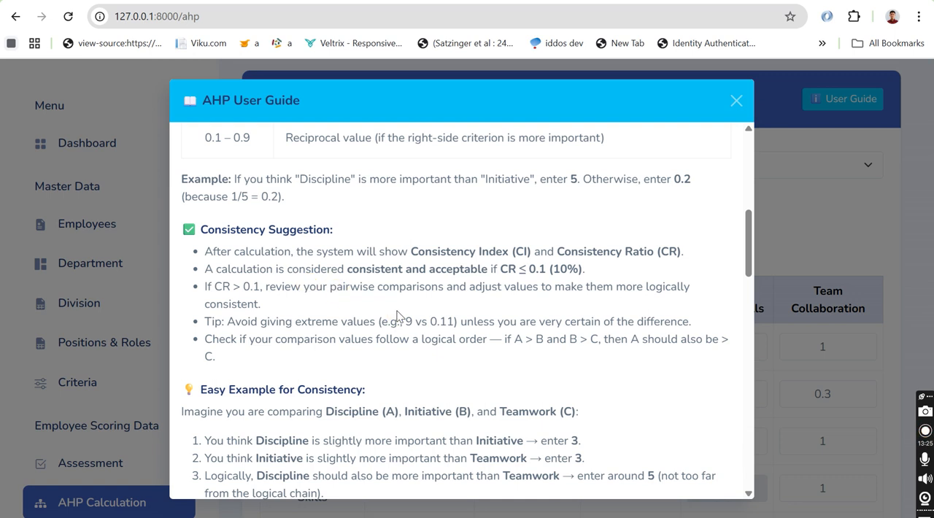
pyautogui.click(737, 101)
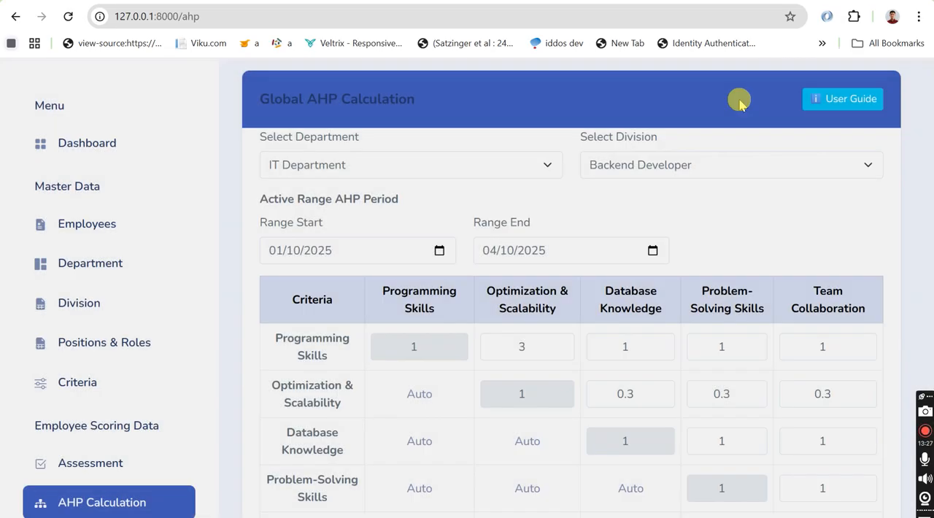
# - Examine the calculated weight of each criterion in the Criteria Weights table, highlighting the values temporarily
pyautogui.scroll(-6, 646, 350)
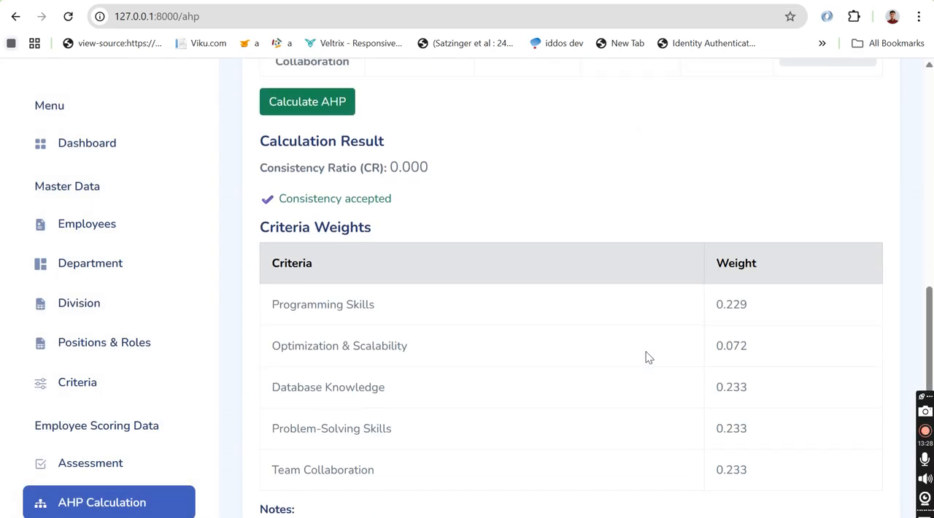
pyautogui.scroll(-2, 647, 357)
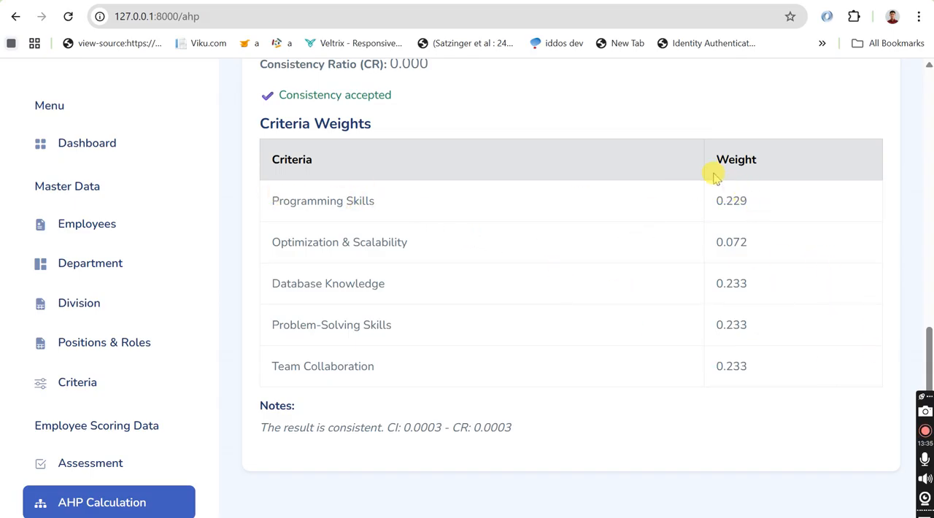
pyautogui.moveTo(715, 177); pyautogui.dragTo(825, 359)
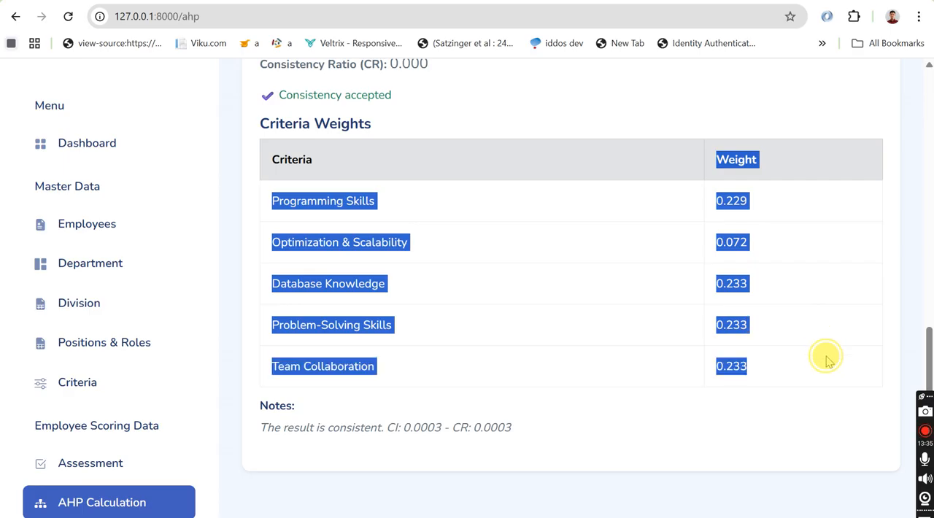
pyautogui.click(785, 443)
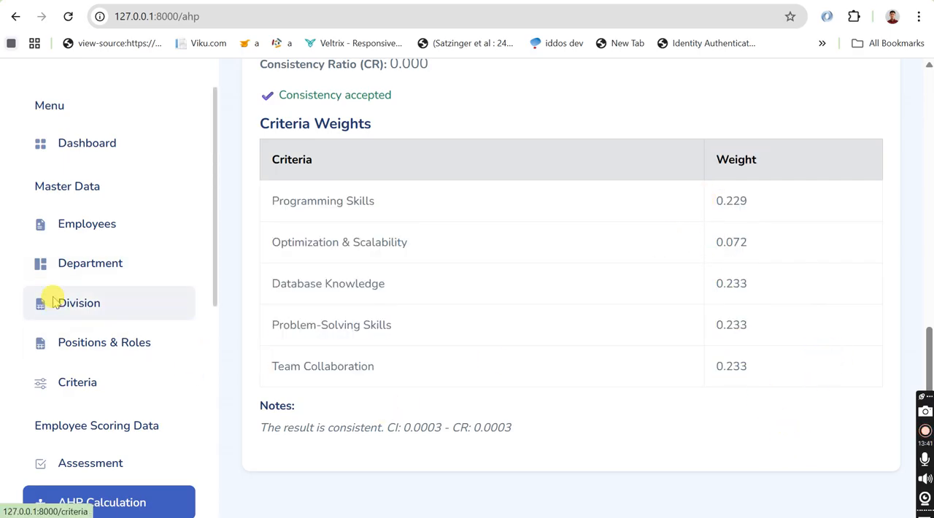
# - Open the AHP Calculation History and look through the saved calculations for each department and division
pyautogui.scroll(-2, 57, 303)
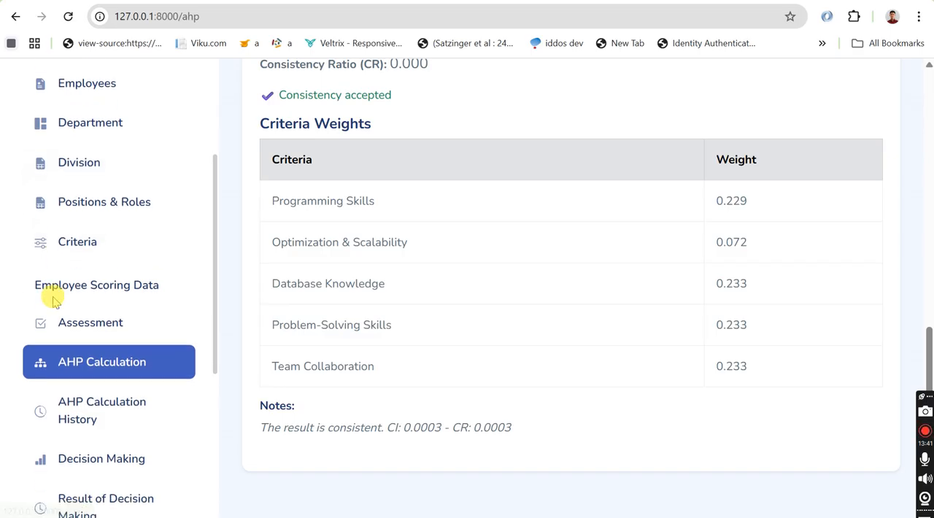
pyautogui.click(126, 405)
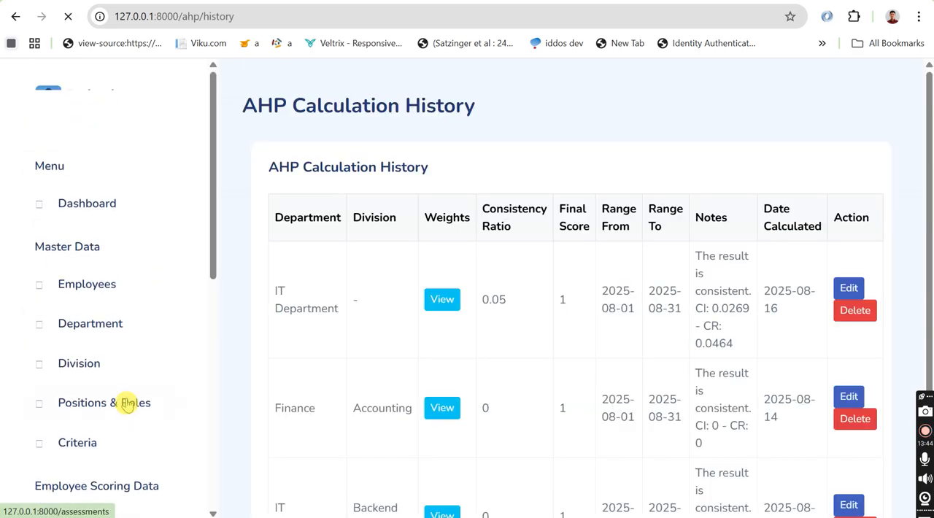
pyautogui.scroll(-2, 138, 440)
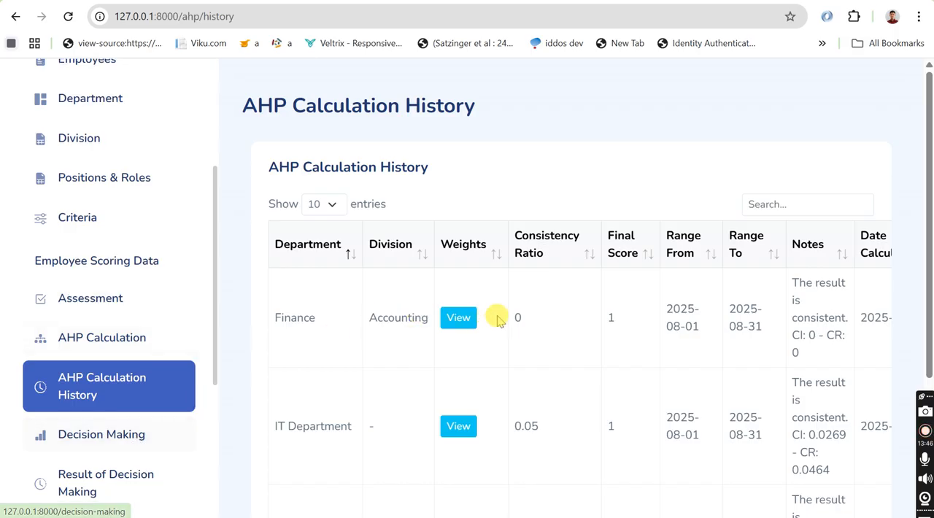
pyautogui.scroll(-3, 504, 325)
pyautogui.scroll(3, 512, 334)
pyautogui.scroll(-1, 512, 333)
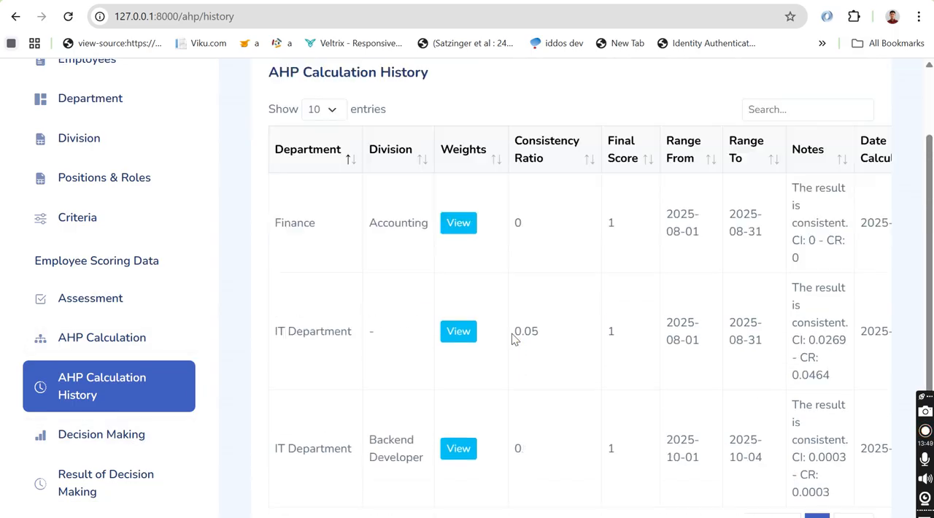
pyautogui.scroll(1, 512, 333)
pyautogui.scroll(-2, 511, 333)
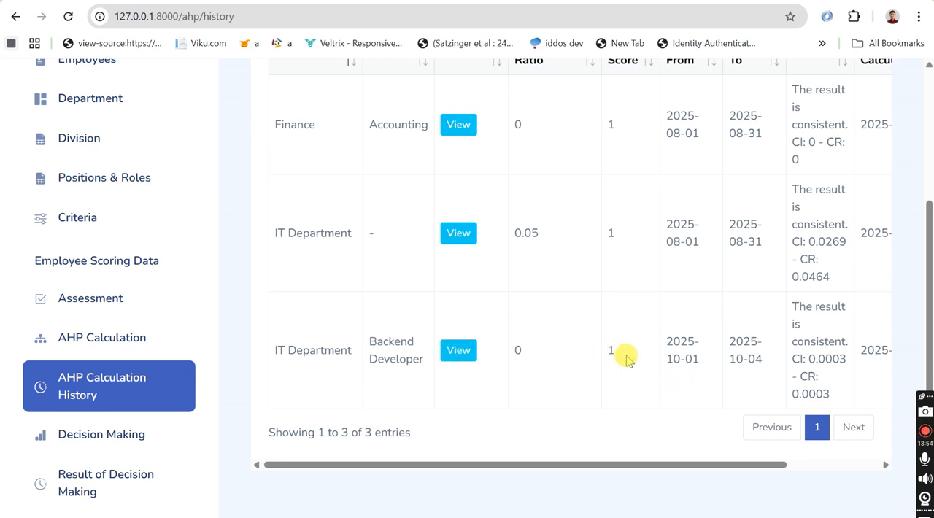
# - View the Backend Developer calculation's details, from the pairwise and normalized matrices to the calculation info, and close them
pyautogui.click(457, 351)
pyautogui.scroll(-5, 391, 299)
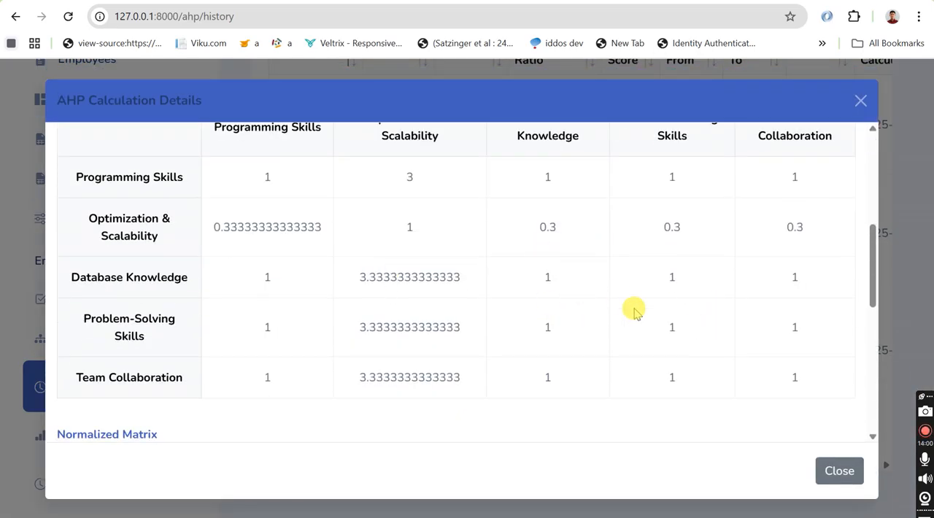
pyautogui.scroll(-5, 632, 309)
pyautogui.scroll(-2, 635, 313)
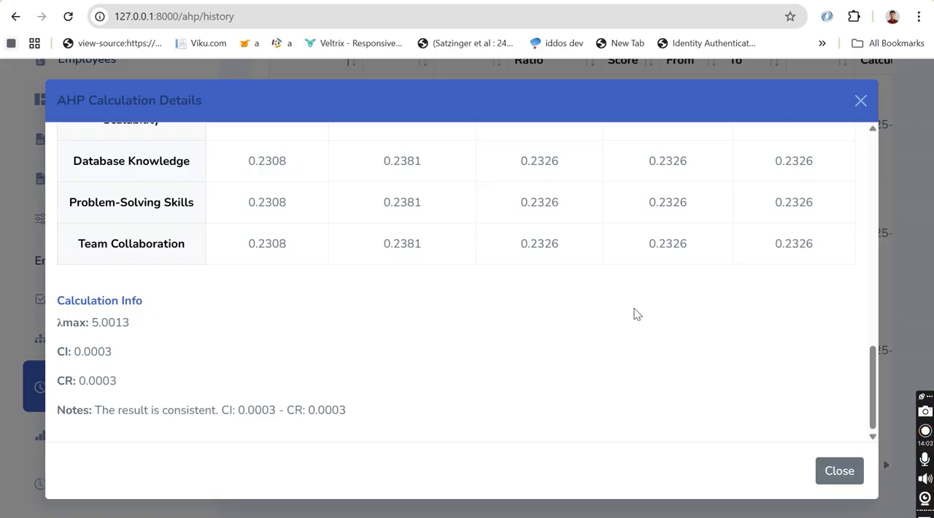
pyautogui.click(839, 471)
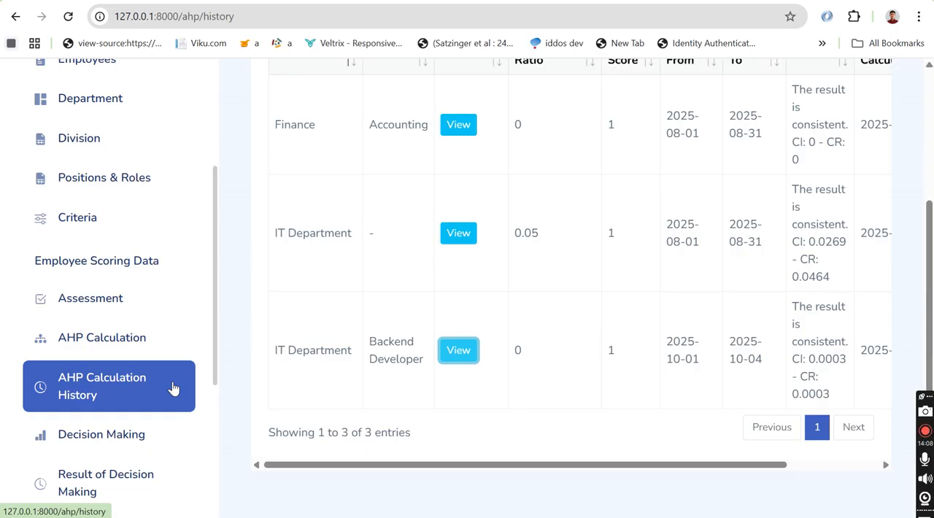
# - Open the employee Assessment page and choose IT Department with the Backend Developer division
pyautogui.click(97, 294)
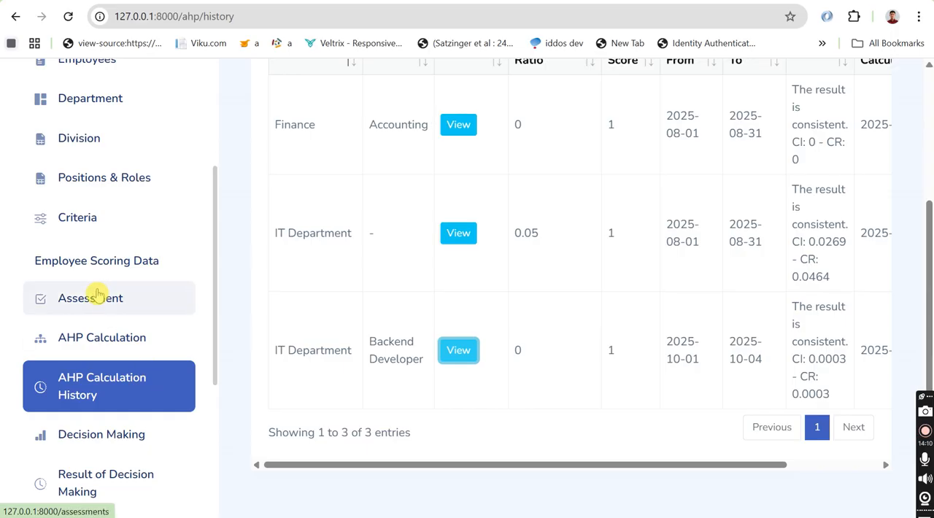
pyautogui.click(99, 301)
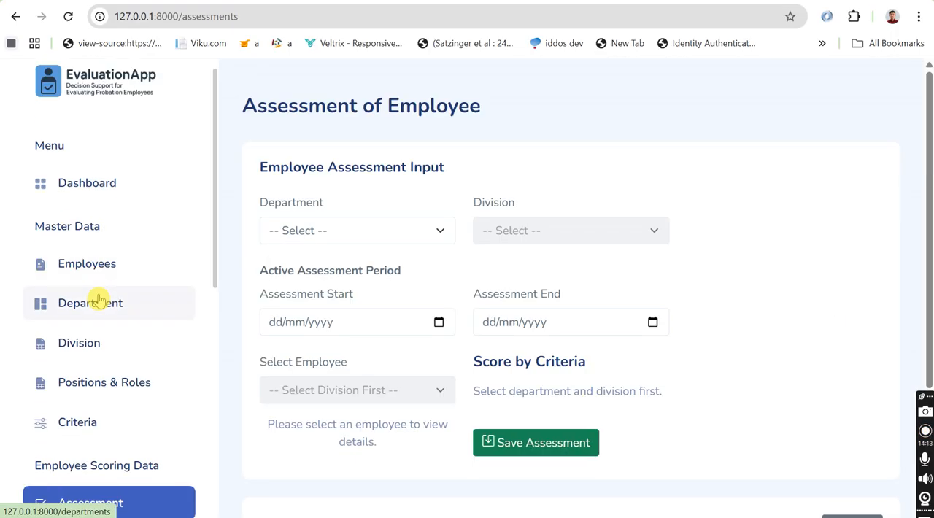
pyautogui.click(436, 232)
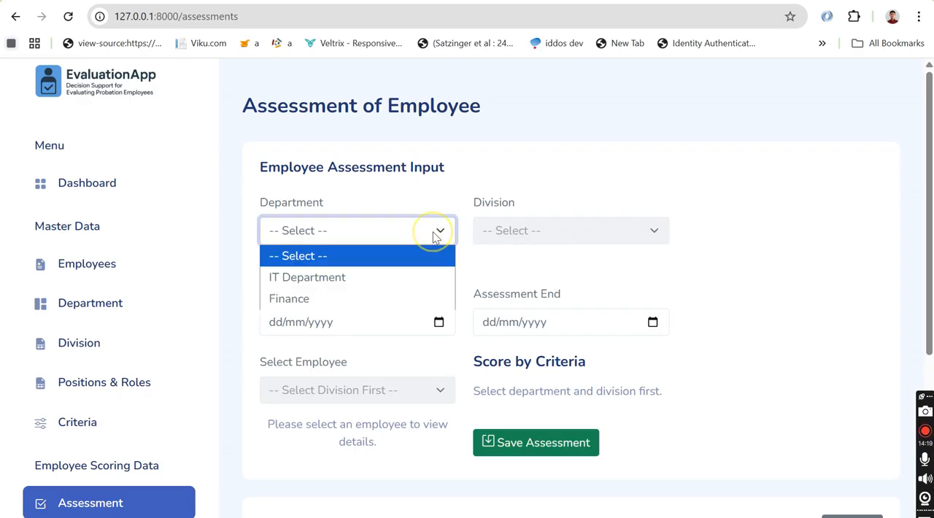
pyautogui.click(367, 276)
pyautogui.click(541, 225)
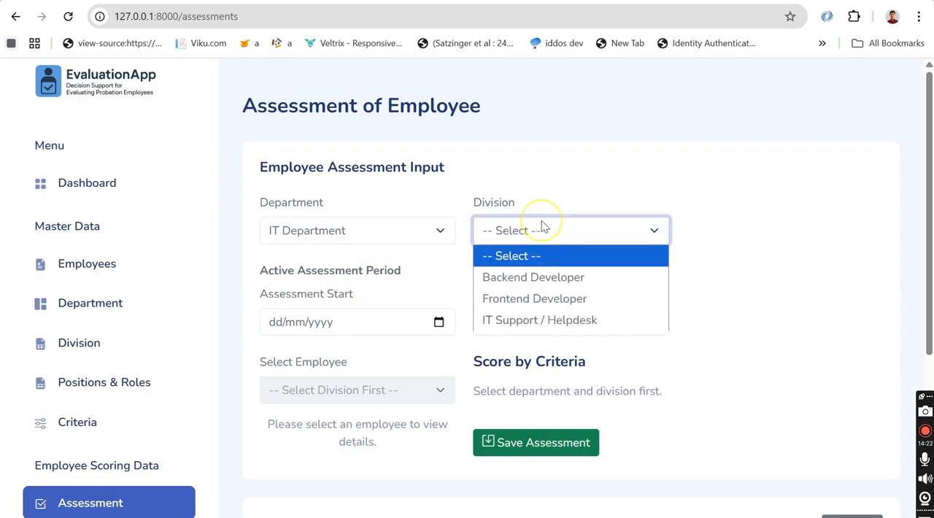
pyautogui.click(547, 282)
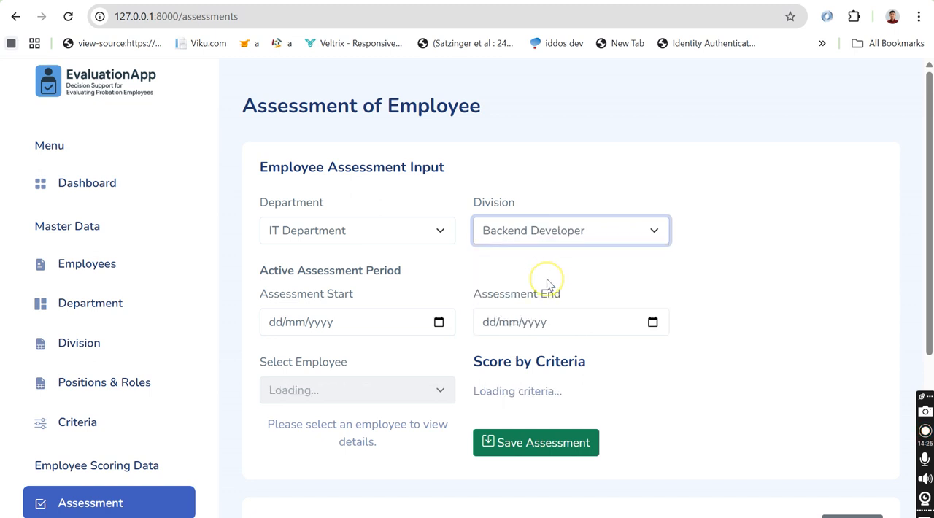
# - Set both the start and the end of the active assessment period to 03/10/2025
pyautogui.click(438, 321)
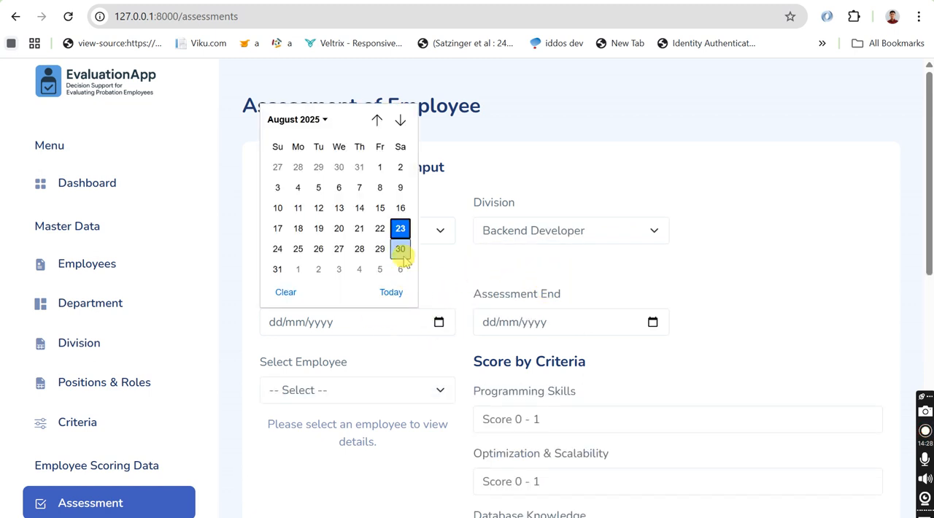
pyautogui.click(401, 120)
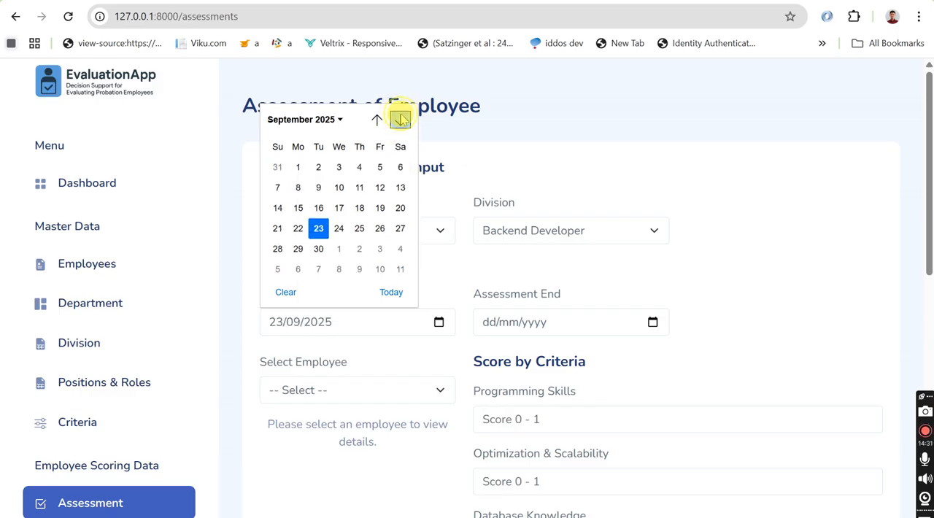
pyautogui.click(401, 120)
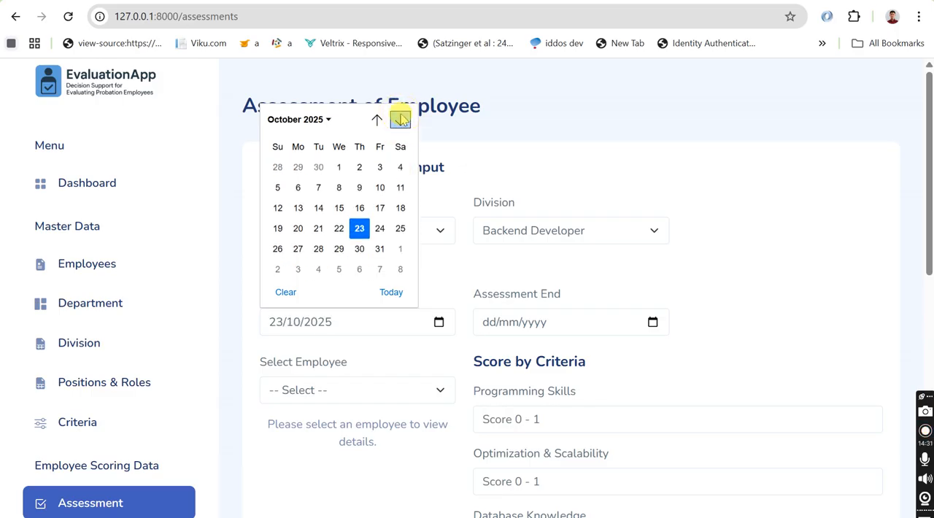
pyautogui.click(379, 168)
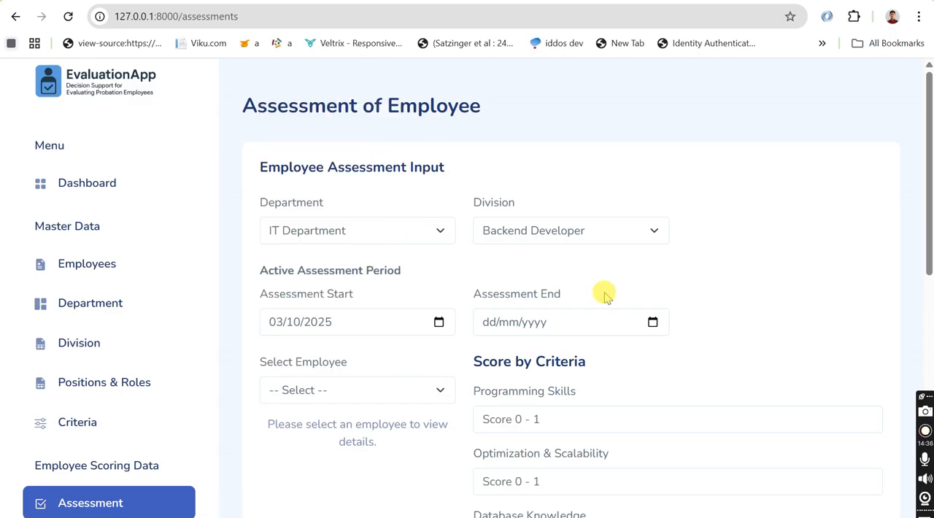
pyautogui.click(637, 321)
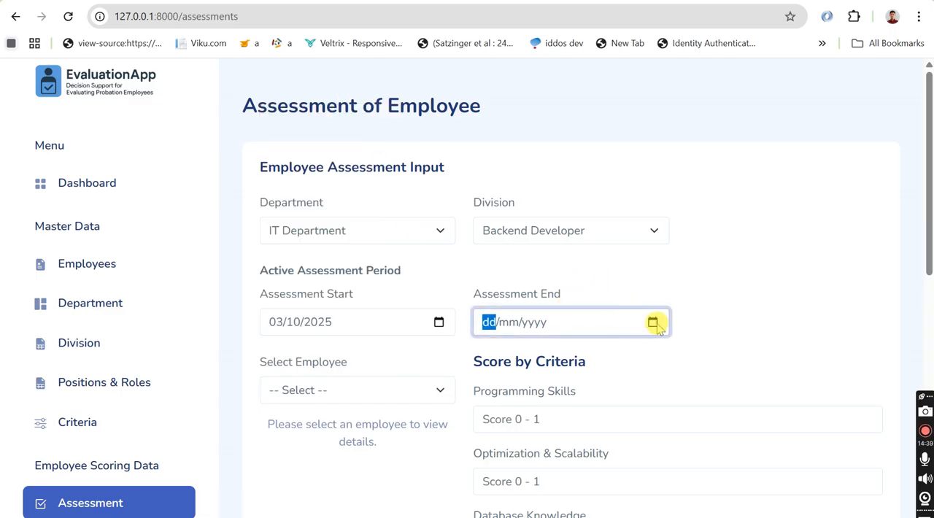
pyautogui.click(653, 322)
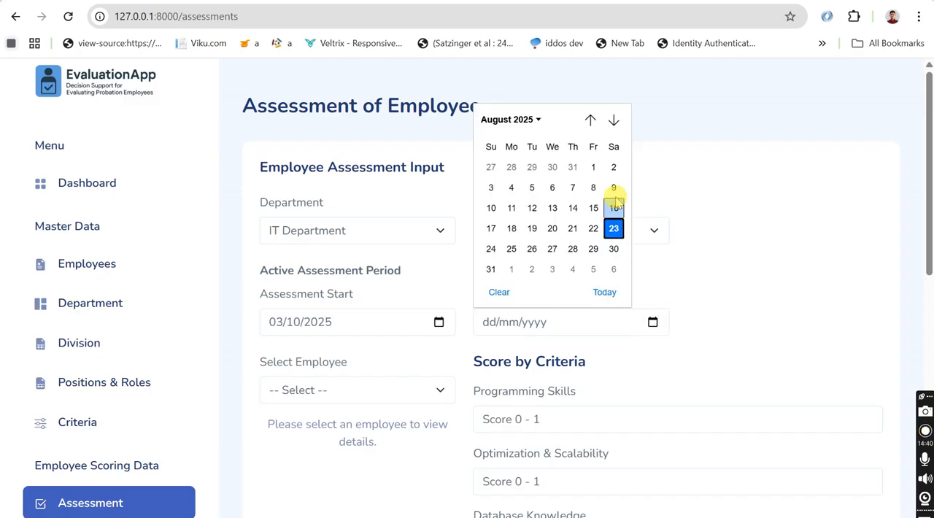
pyautogui.click(614, 121)
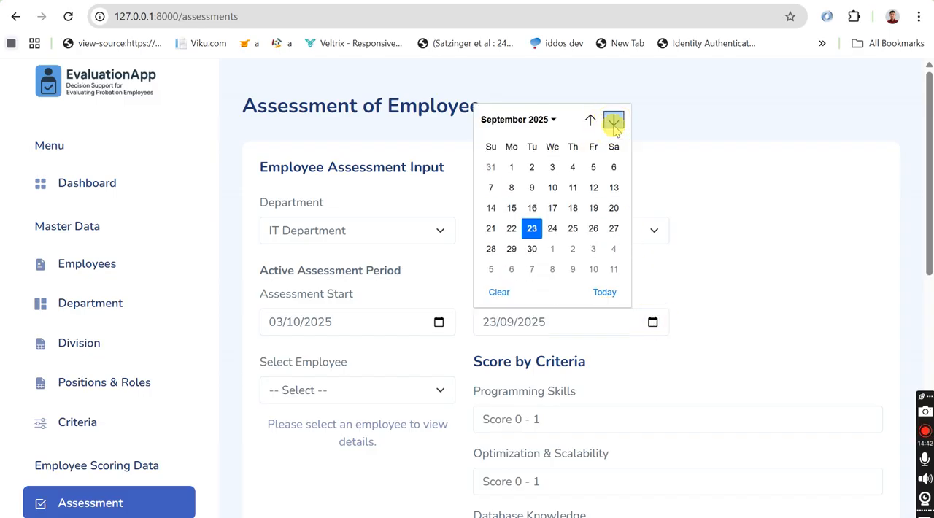
pyautogui.click(614, 121)
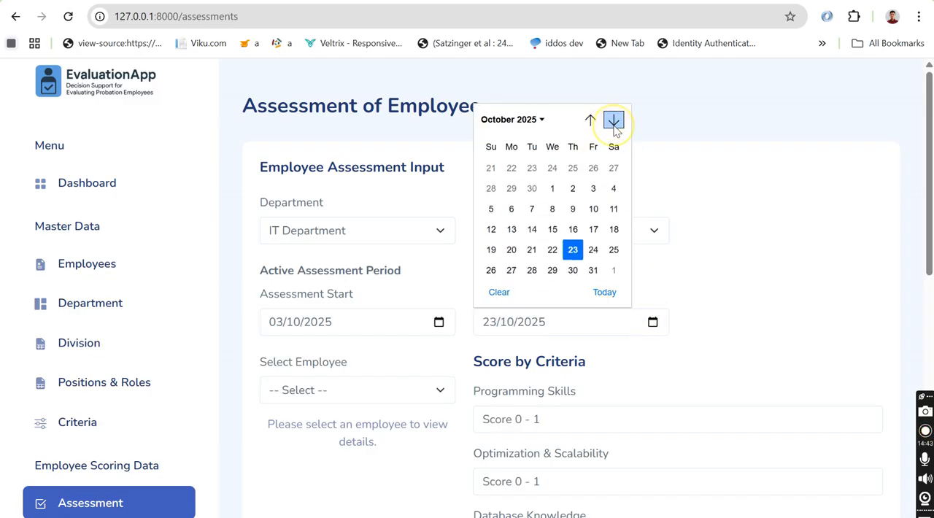
pyautogui.click(594, 167)
# - Choose the Backend Developer employee who is assessed
pyautogui.scroll(-2, 599, 370)
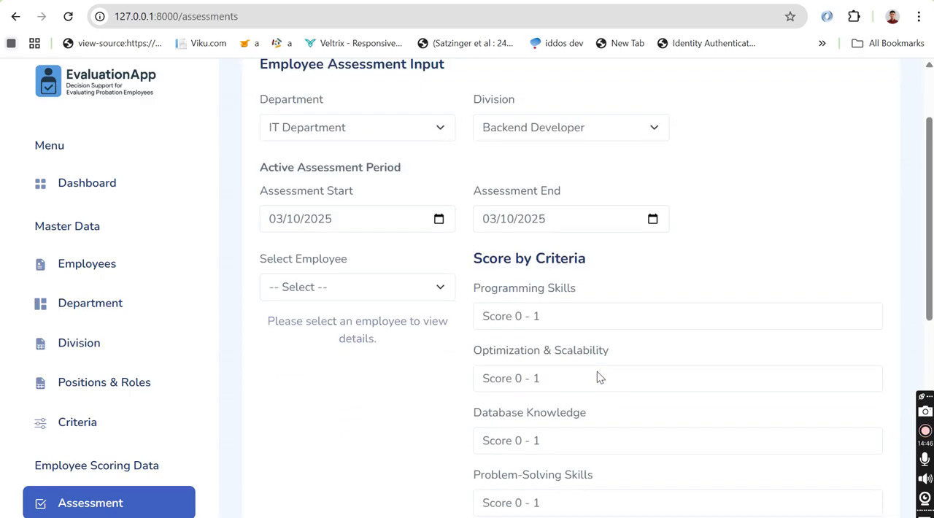
pyautogui.click(409, 267)
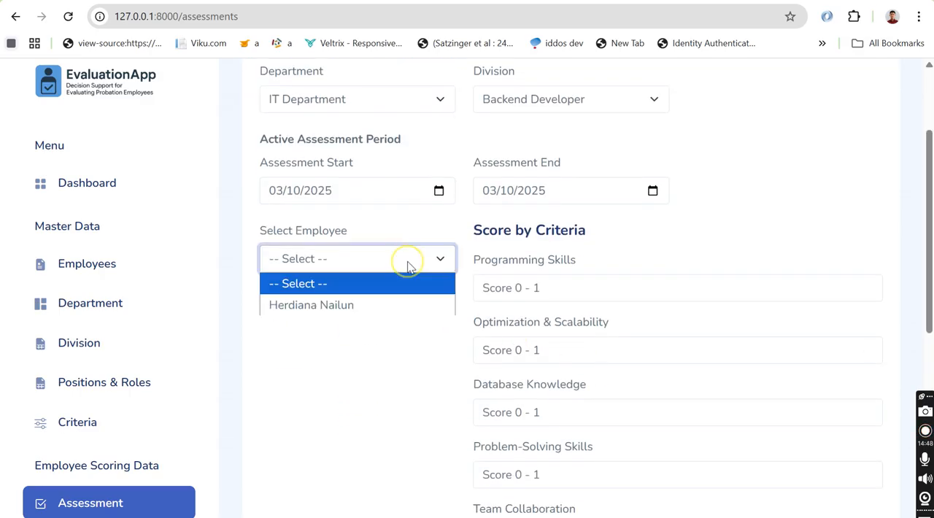
pyautogui.click(340, 301)
# - Score Optimization & Scalability 0.7 and Programming Skills, Database Knowledge, Problem-Solving Skills and Team Collaboration 1 each, and save the assessment
pyautogui.click(573, 292)
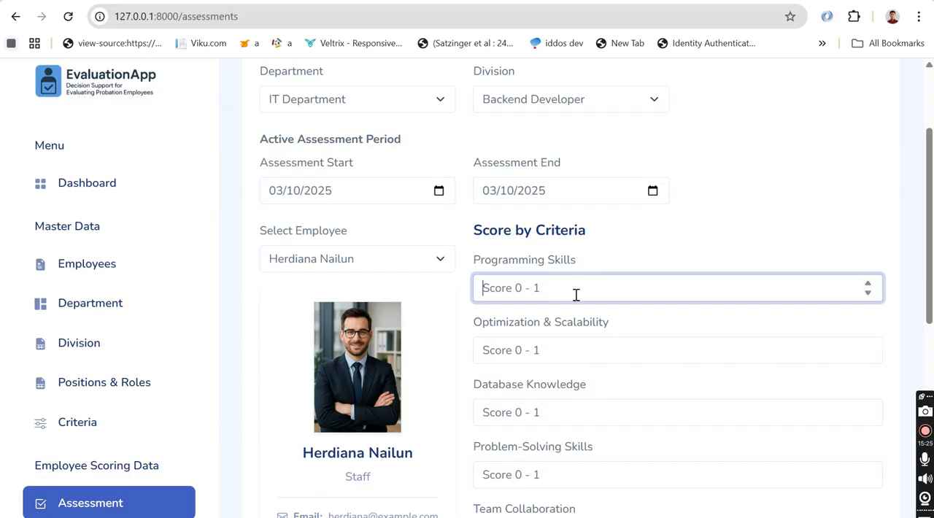
pyautogui.click(559, 351)
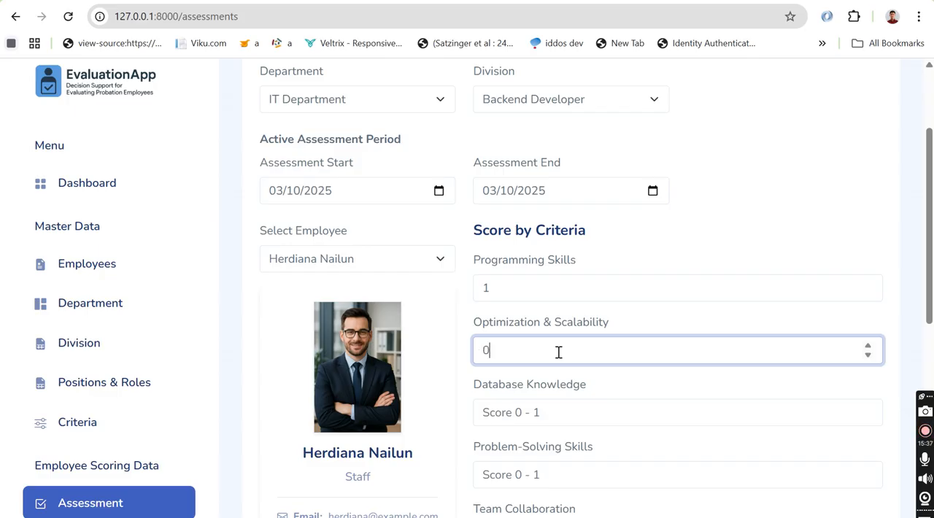
pyautogui.scroll(-1, 559, 353)
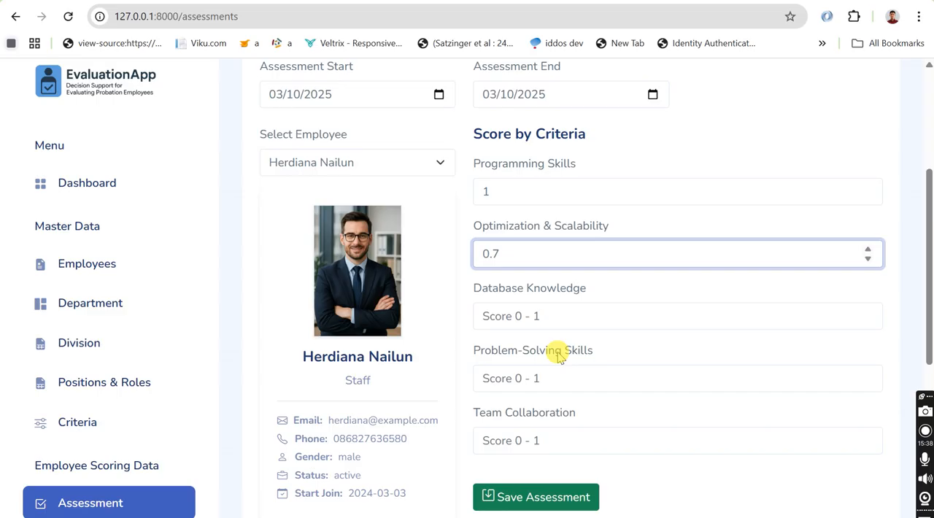
pyautogui.click(538, 314)
pyautogui.write('1')
pyautogui.click(537, 380)
pyautogui.write('1')
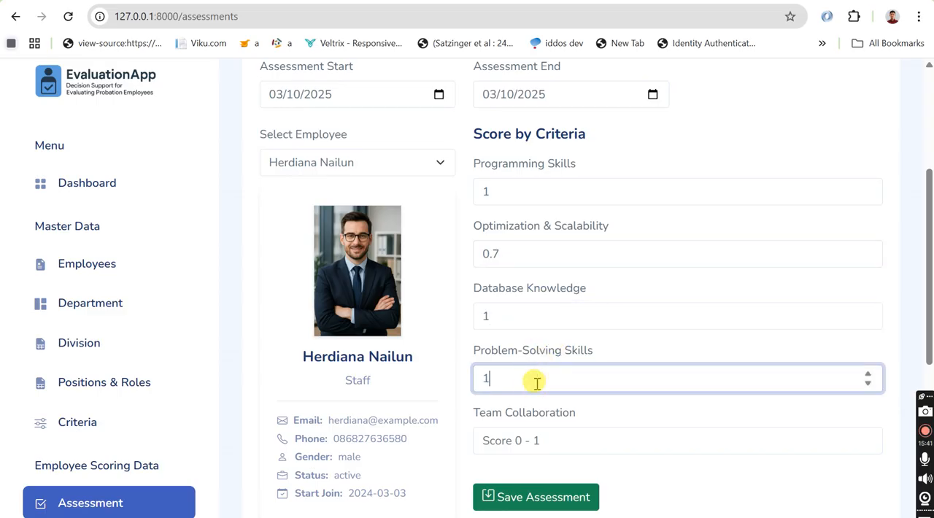
pyautogui.click(524, 440)
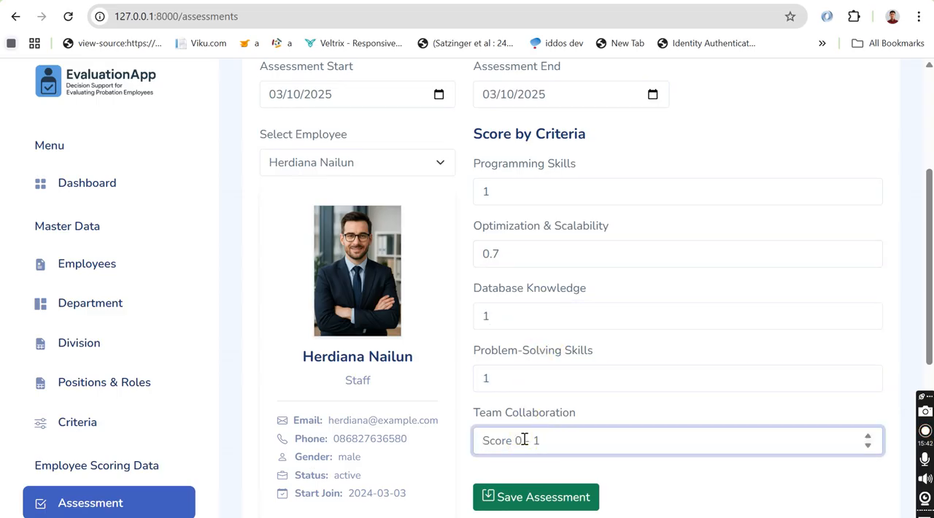
pyautogui.write('1')
pyautogui.scroll(-1, 523, 439)
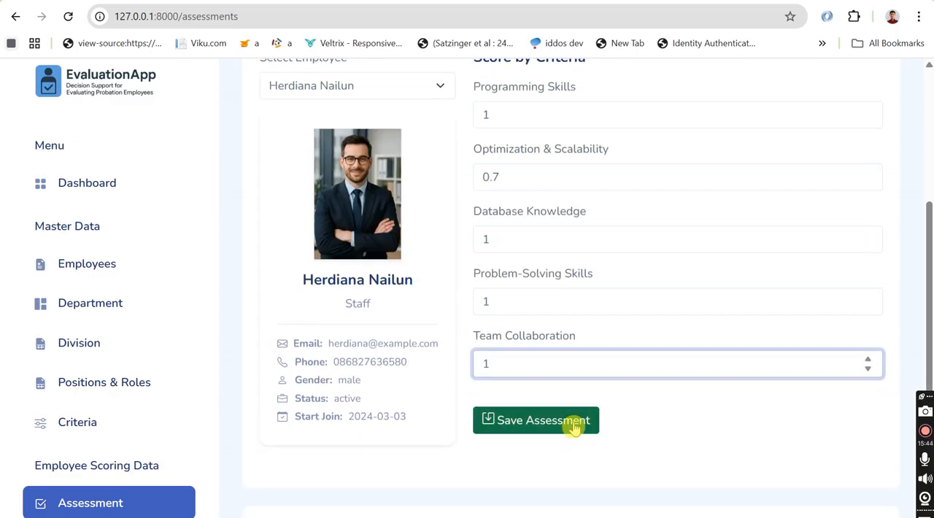
pyautogui.click(574, 429)
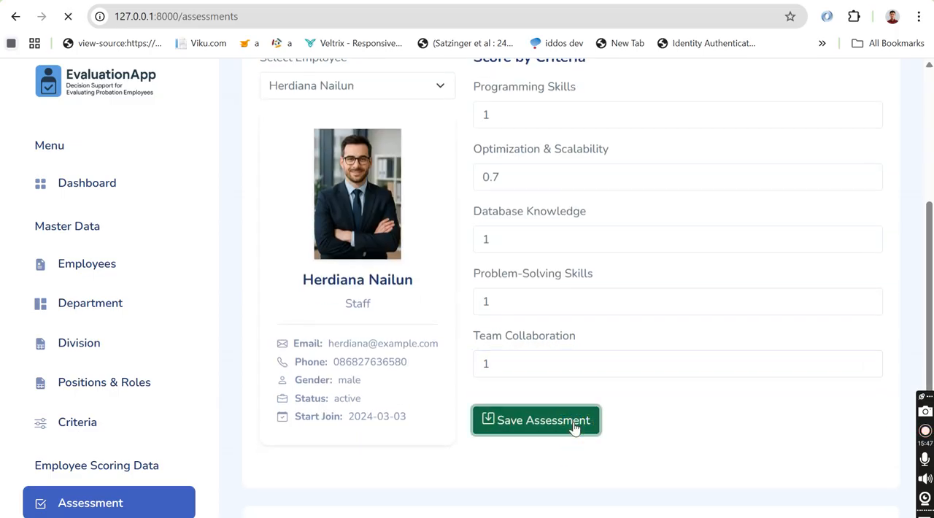
# - Look through the Assessment List for the saved assessment and open the list of decision making results
pyautogui.scroll(-2, 605, 324)
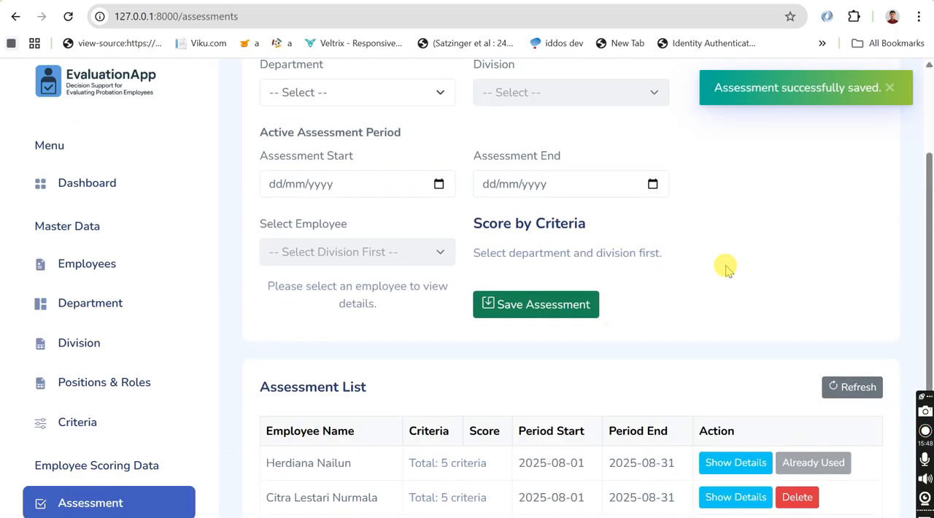
pyautogui.scroll(-2, 725, 265)
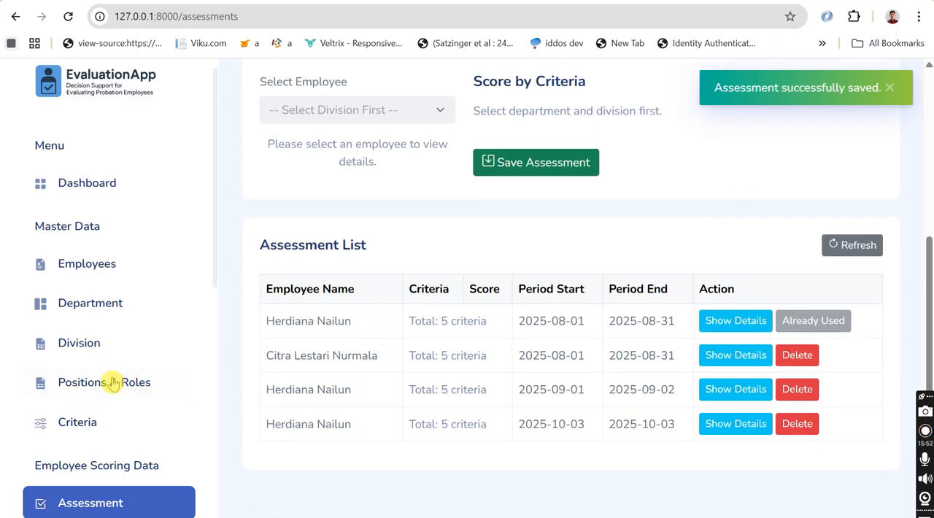
pyautogui.scroll(-2, 111, 381)
pyautogui.scroll(-2, 113, 376)
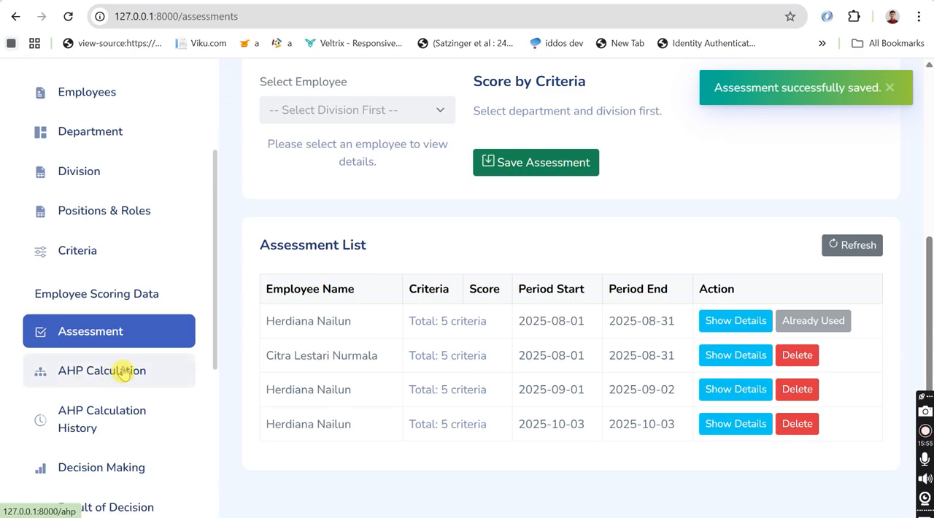
pyautogui.scroll(-1, 177, 391)
pyautogui.scroll(-1, 178, 393)
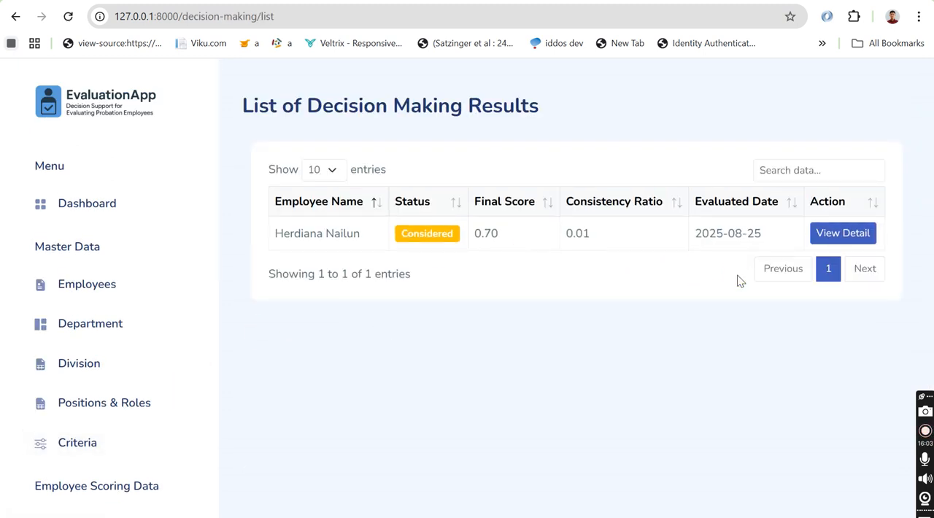
# - Open the Decision Making page and choose IT Department, the Backend Developer division and the assessed employee
pyautogui.scroll(-2, 140, 300)
pyautogui.scroll(-6, 139, 300)
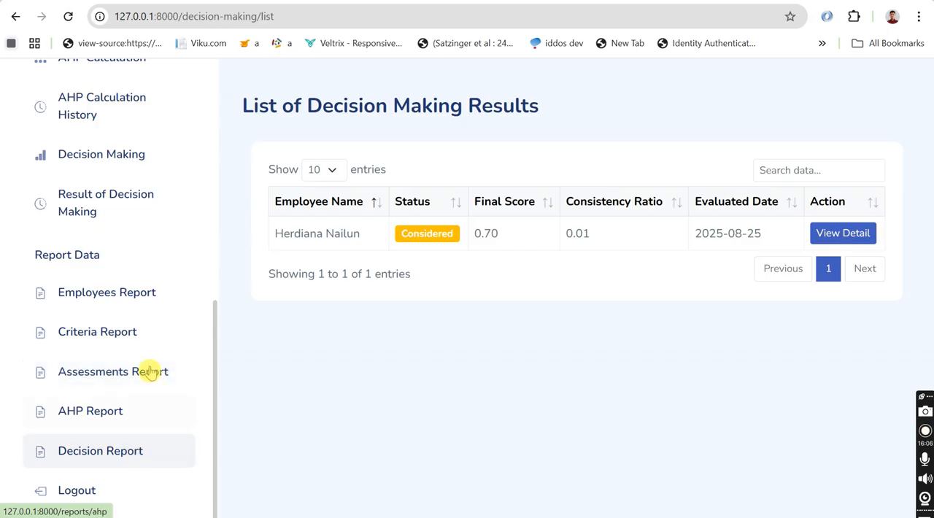
pyautogui.click(110, 166)
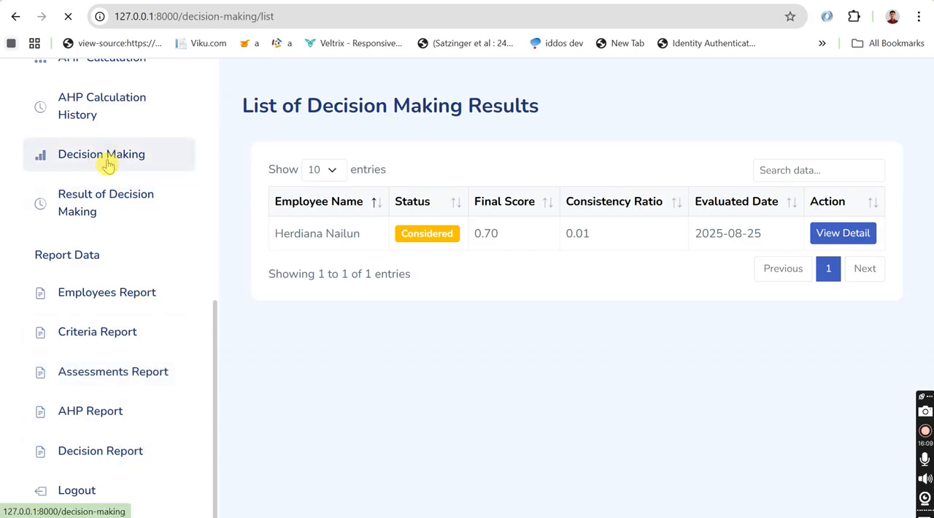
pyautogui.scroll(-2, 460, 249)
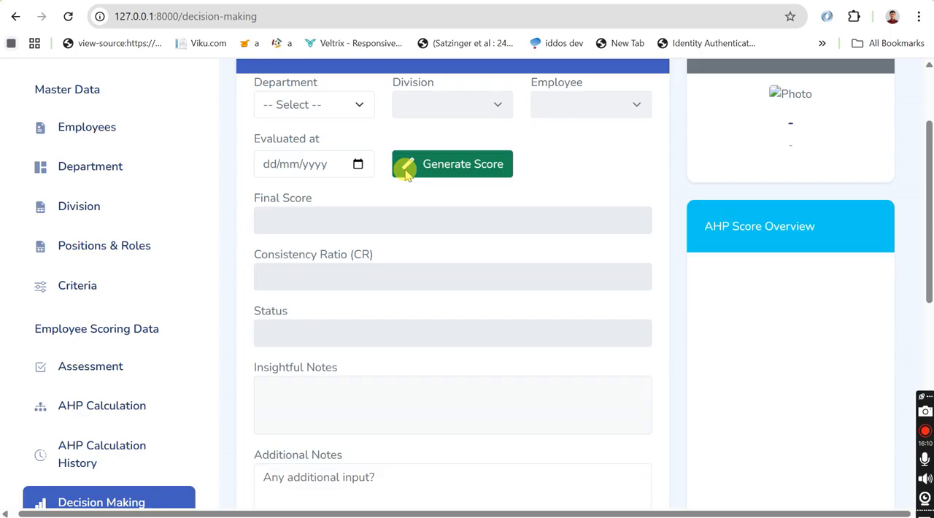
pyautogui.click(344, 105)
pyautogui.click(306, 150)
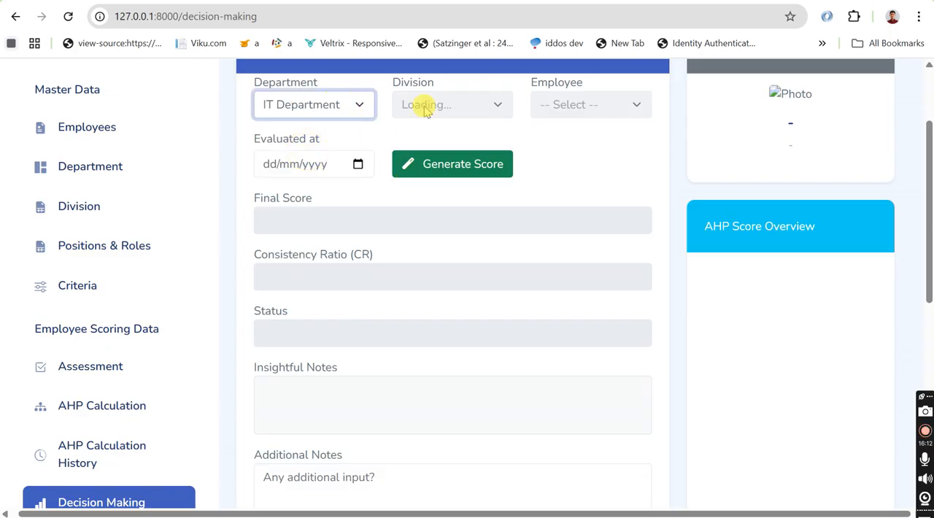
pyautogui.click(478, 100)
pyautogui.click(446, 150)
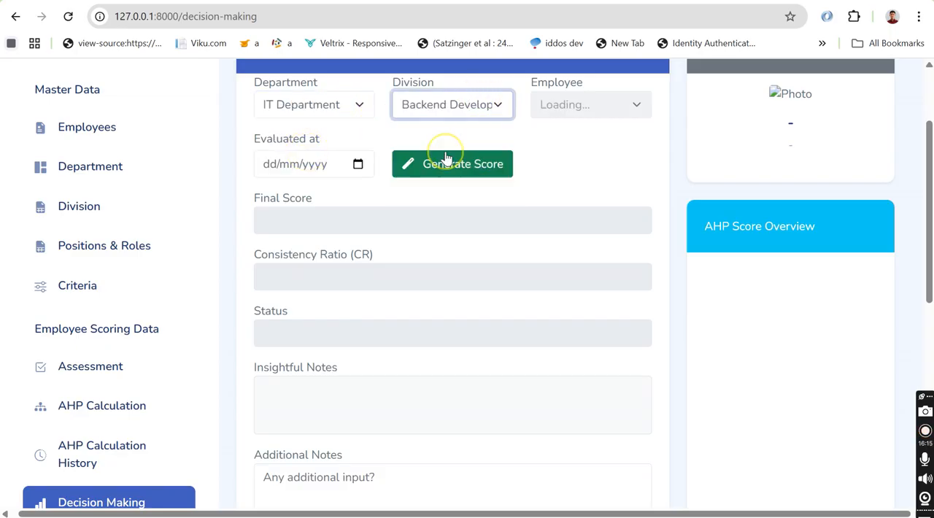
pyautogui.click(609, 105)
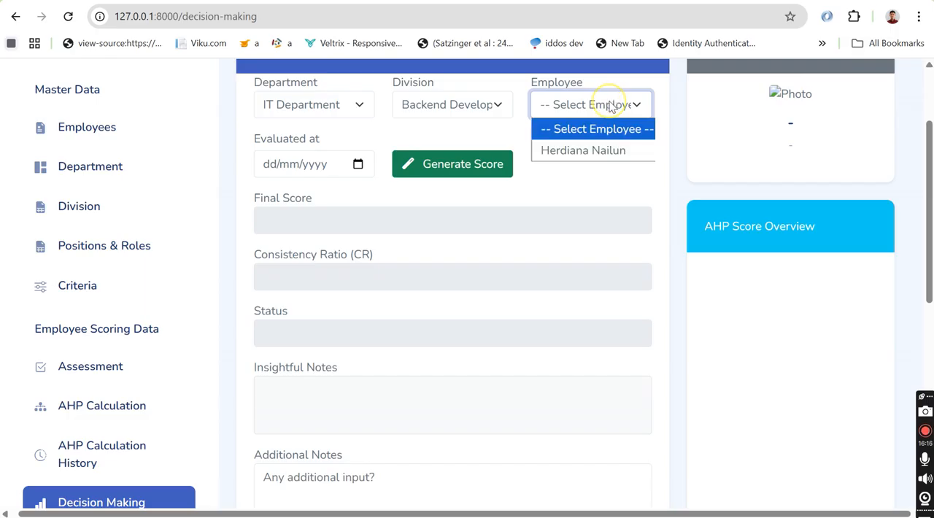
pyautogui.click(594, 150)
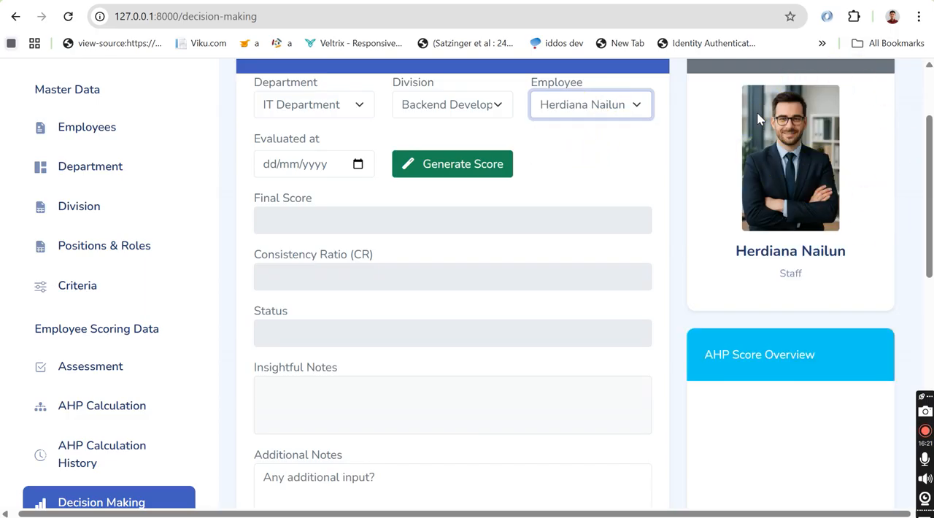
# - Set the evaluation date to 03/10/2025 and generate the employee's score
pyautogui.click(358, 165)
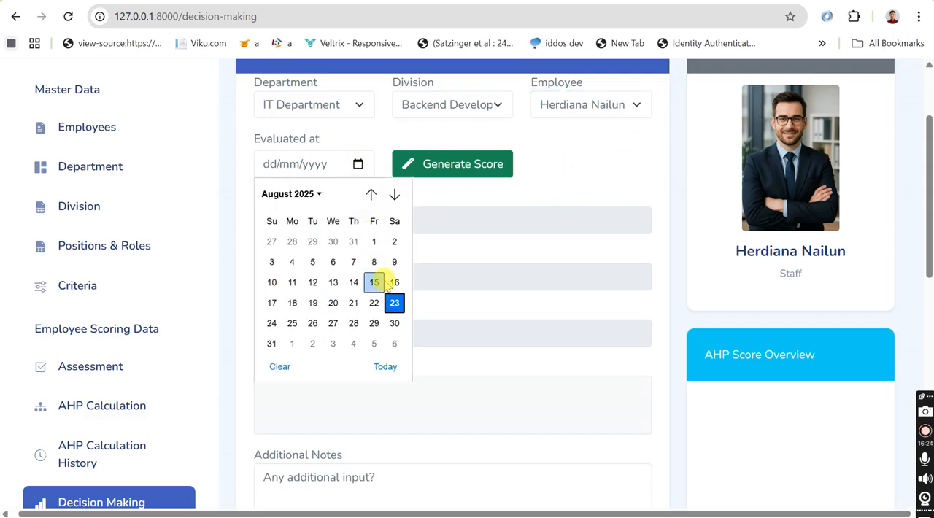
pyautogui.click(394, 194)
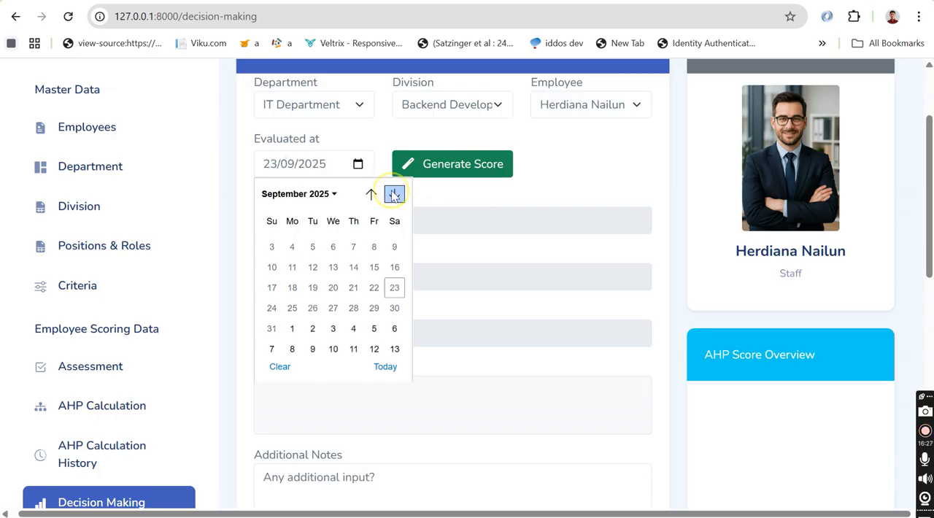
pyautogui.click(394, 194)
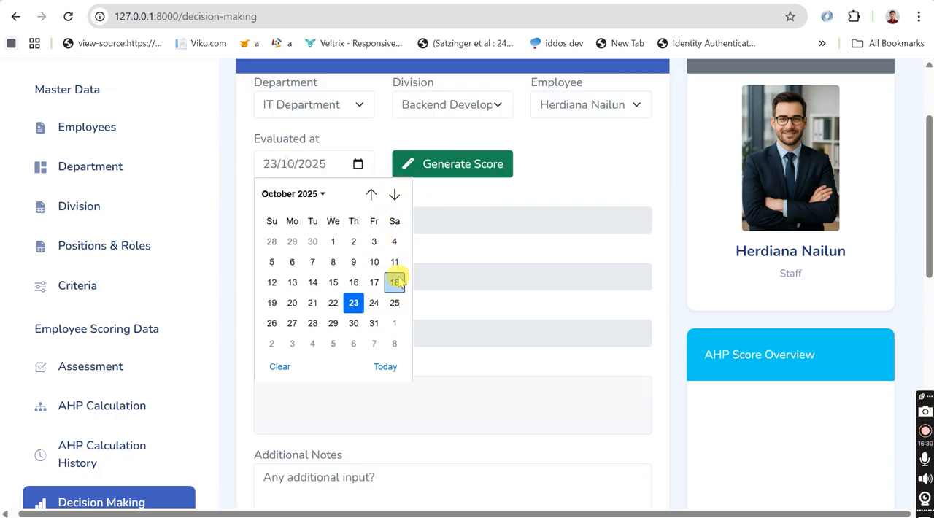
pyautogui.click(374, 241)
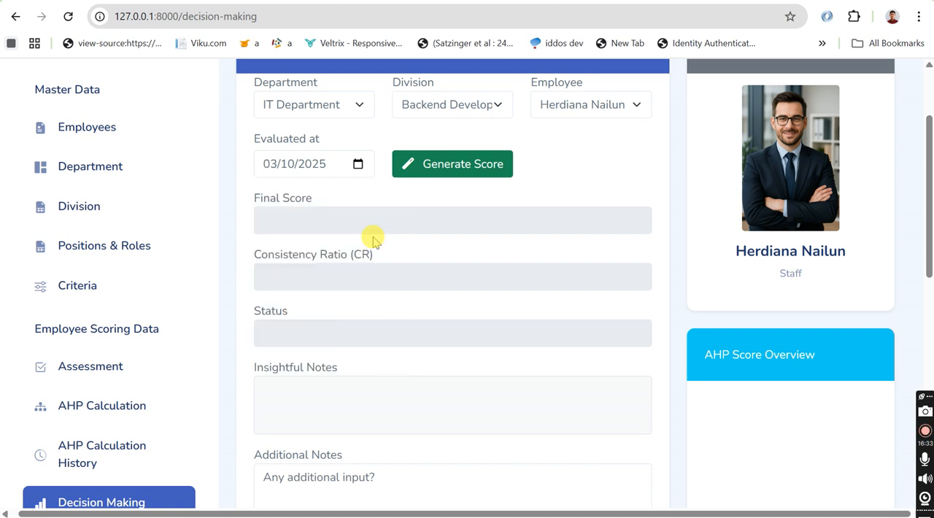
pyautogui.click(470, 164)
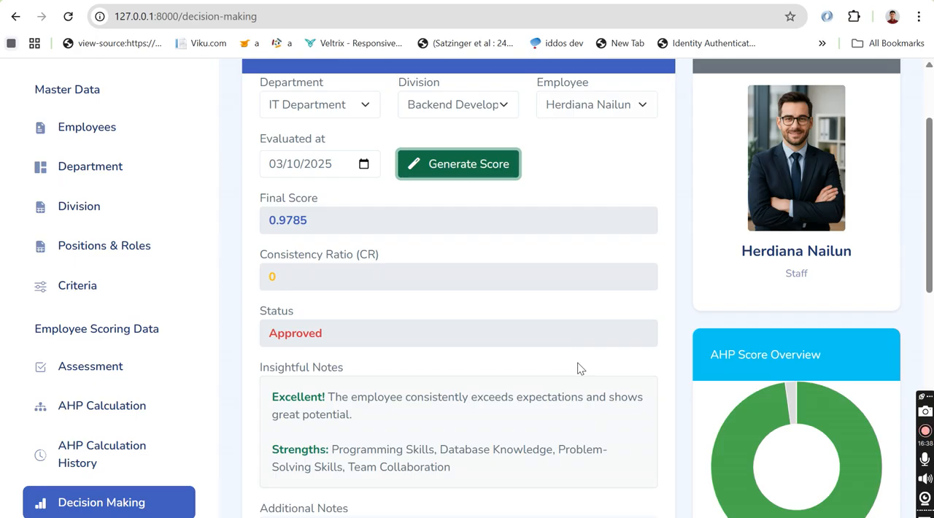
# - Examine the generated final score, consistency ratio, status, insightful notes and AHP Score Overview charts
pyautogui.scroll(-3, 577, 369)
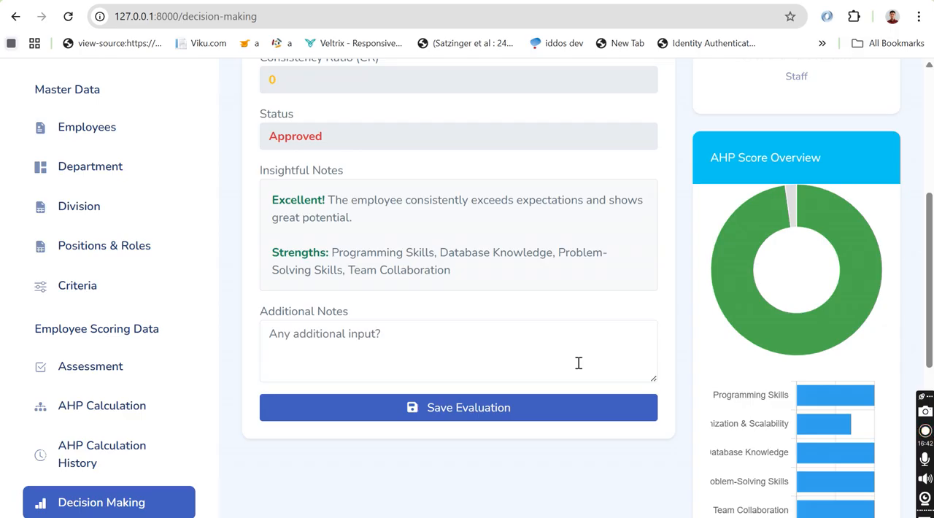
pyautogui.scroll(1, 343, 179)
pyautogui.scroll(1, 341, 179)
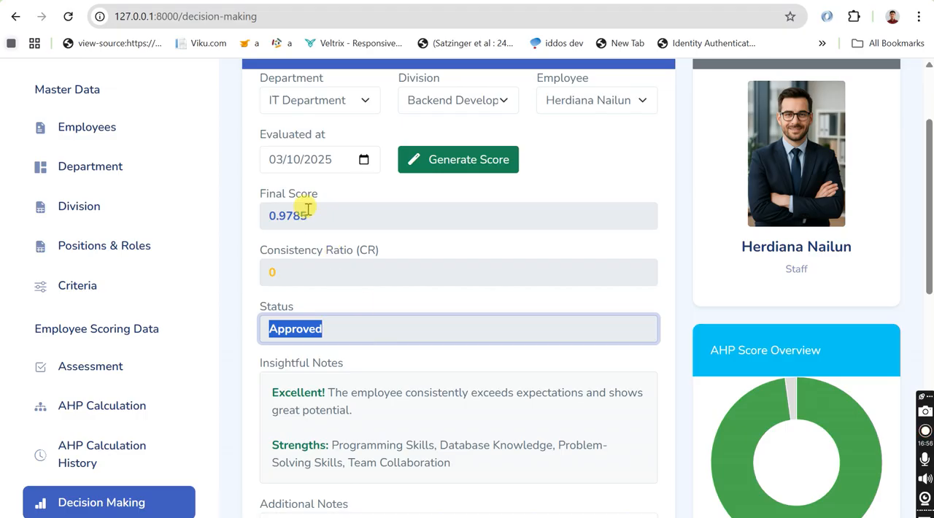
# - Review the employee's final score and the Insightful Notes on the evaluation form down to the notes area
pyautogui.moveTo(307, 210); pyautogui.dragTo(268, 213)
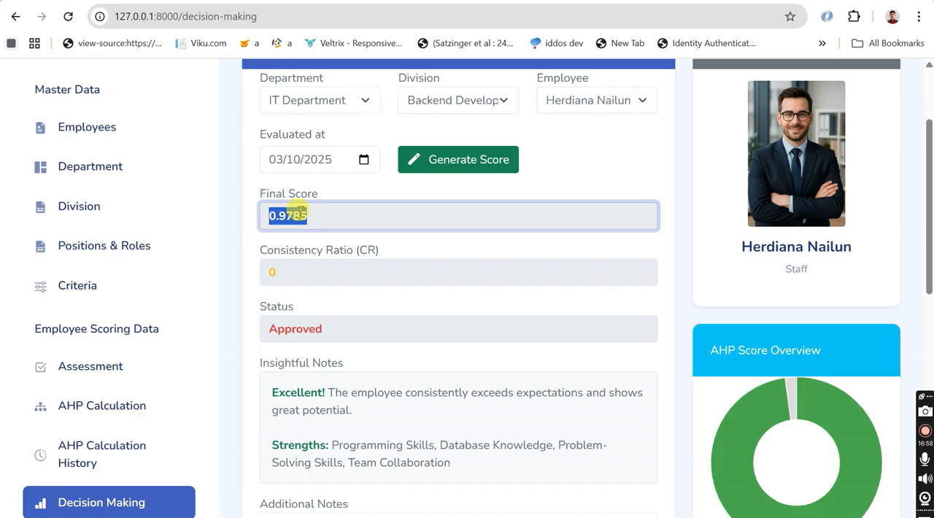
pyautogui.scroll(-2, 464, 311)
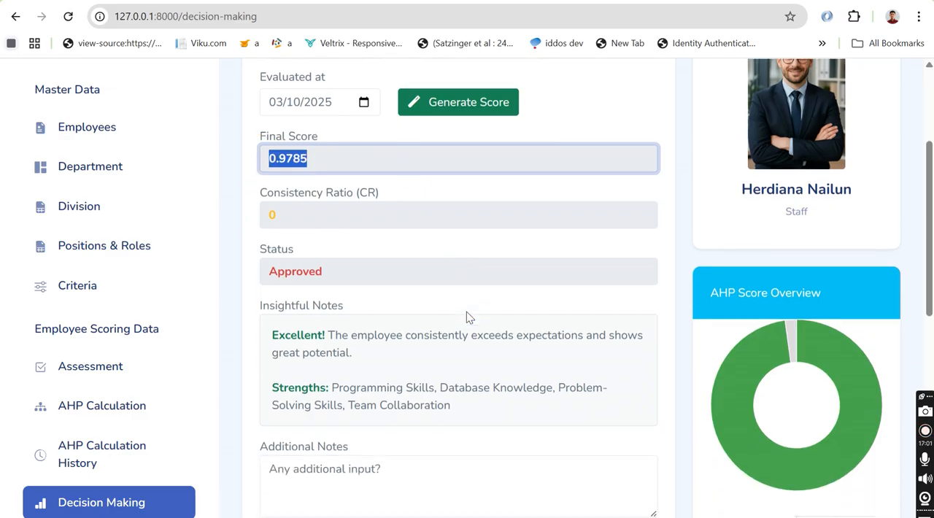
pyautogui.moveTo(261, 251); pyautogui.dragTo(362, 254)
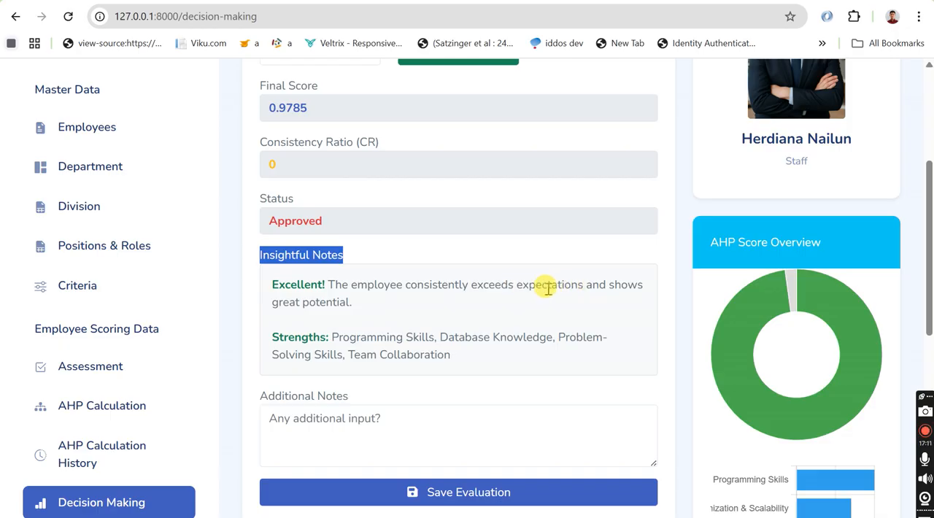
pyautogui.scroll(-1, 444, 313)
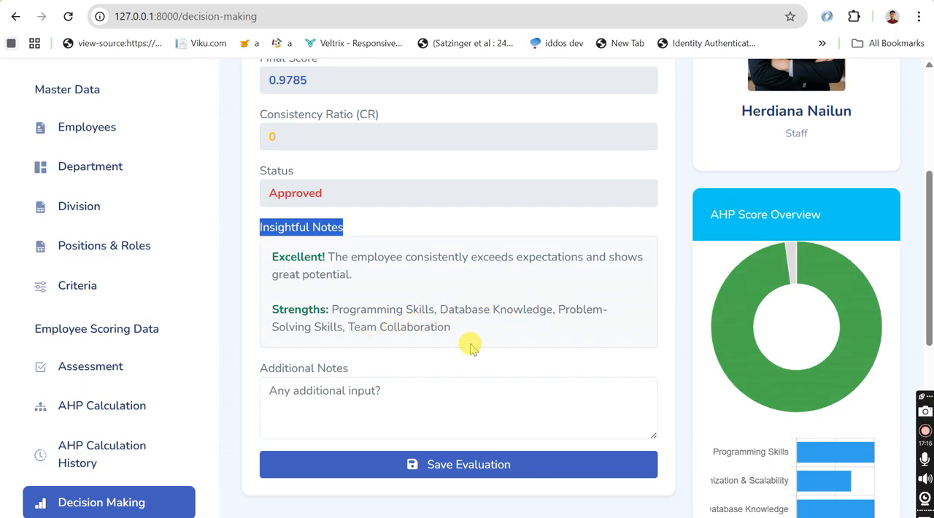
pyautogui.scroll(-1, 471, 349)
pyautogui.scroll(-1, 471, 349)
# - Enter "Sangat potensial" as the additional notes of the evaluation
pyautogui.click(415, 329)
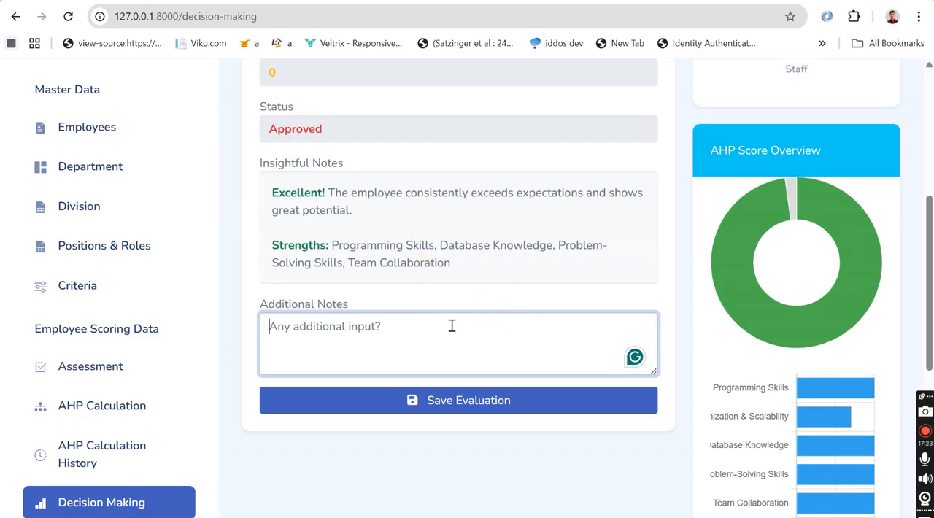
pyautogui.scroll(-1, 452, 325)
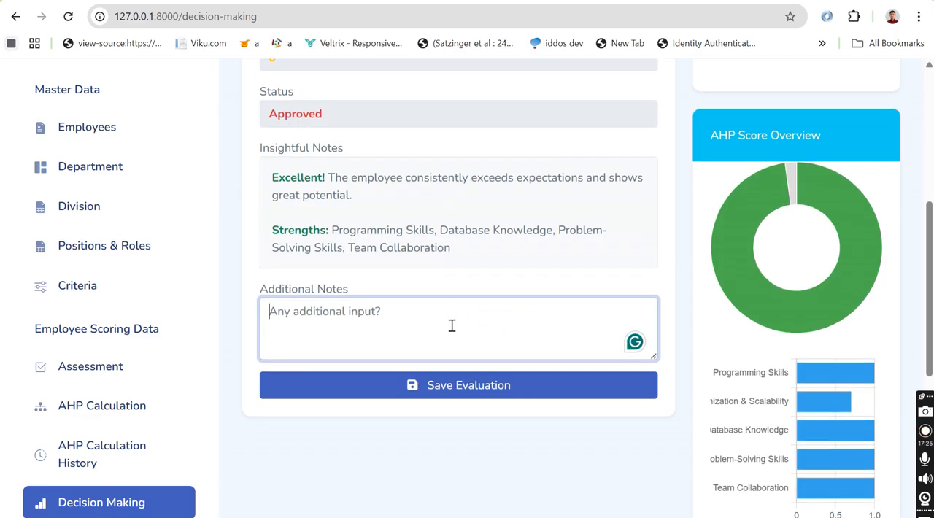
pyautogui.scroll(-2, 168, 358)
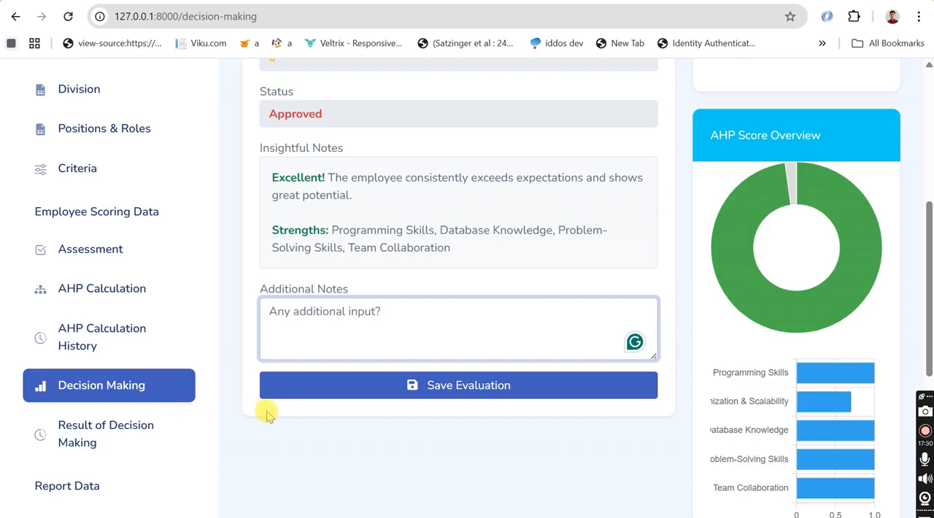
pyautogui.click(373, 322)
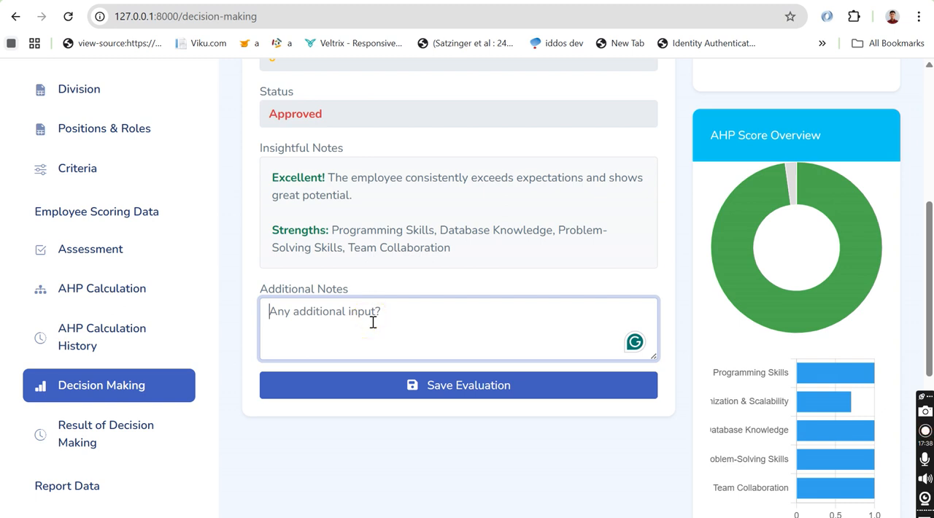
pyautogui.write('Sangat potensial')
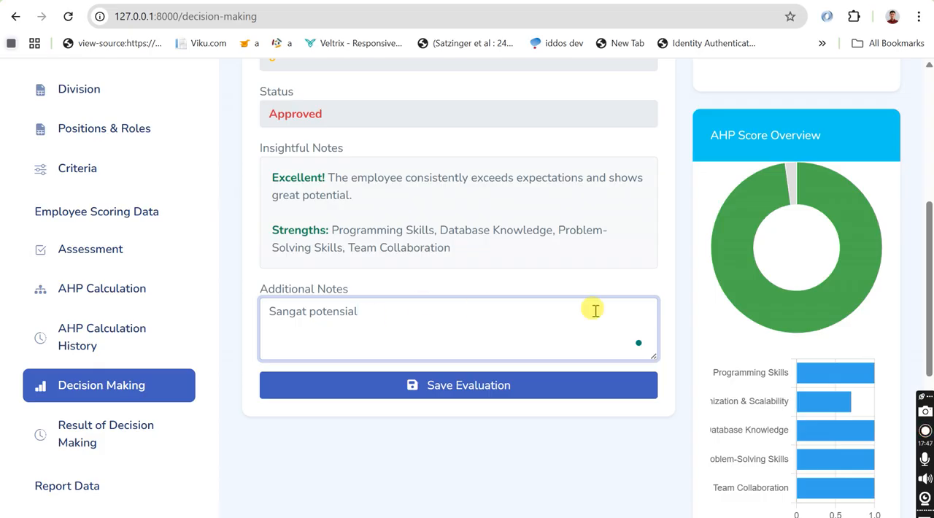
# - Examine the weighted score per criteria chart and the Score Legend with its Excellent, Good and Poor ranges
pyautogui.scroll(-2, 755, 359)
pyautogui.moveTo(809, 281)
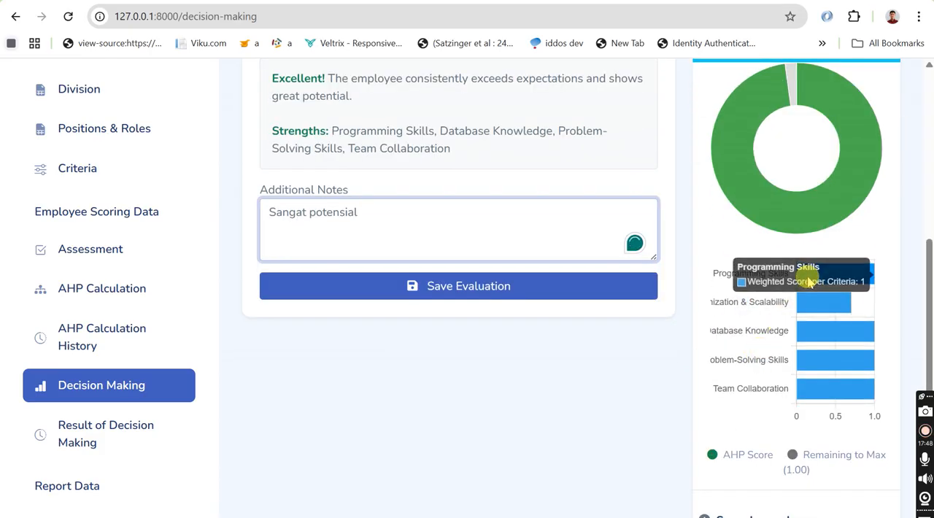
pyautogui.scroll(-4, 837, 383)
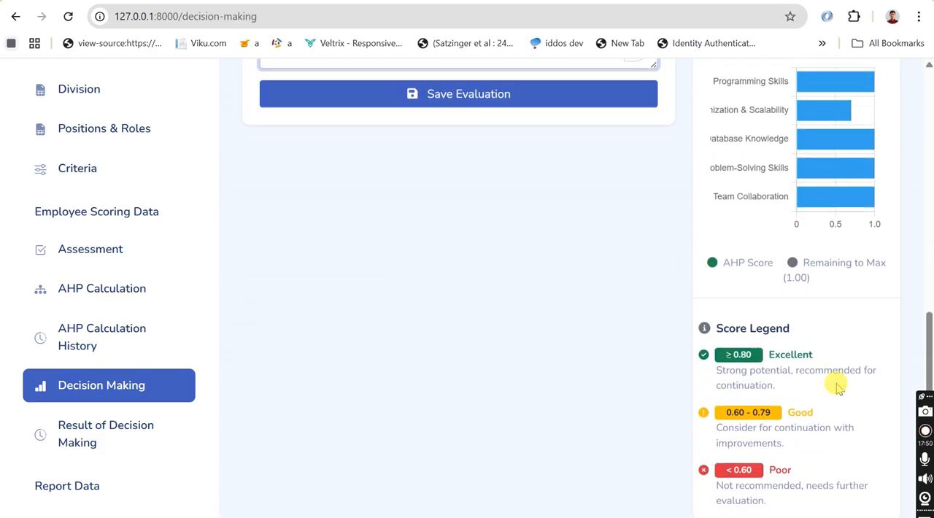
pyautogui.scroll(-1, 837, 384)
pyautogui.scroll(1, 837, 383)
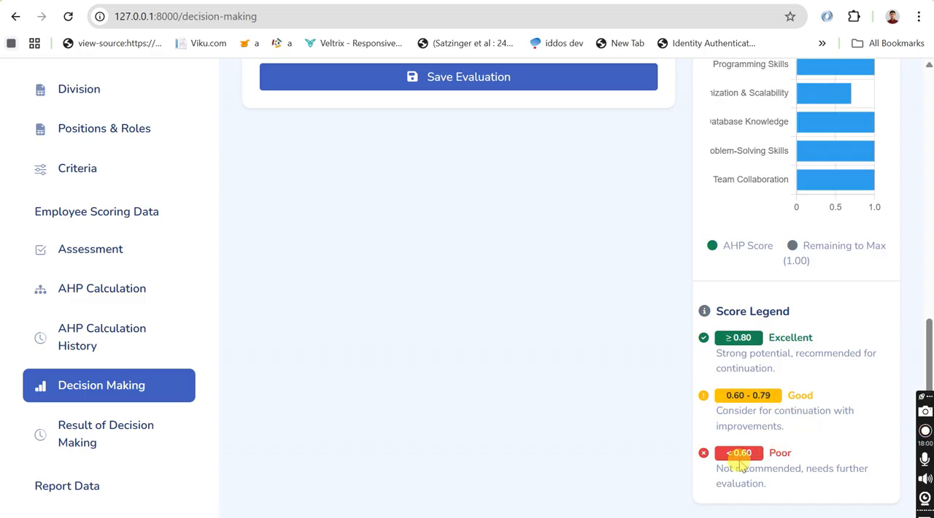
pyautogui.scroll(-1, 747, 456)
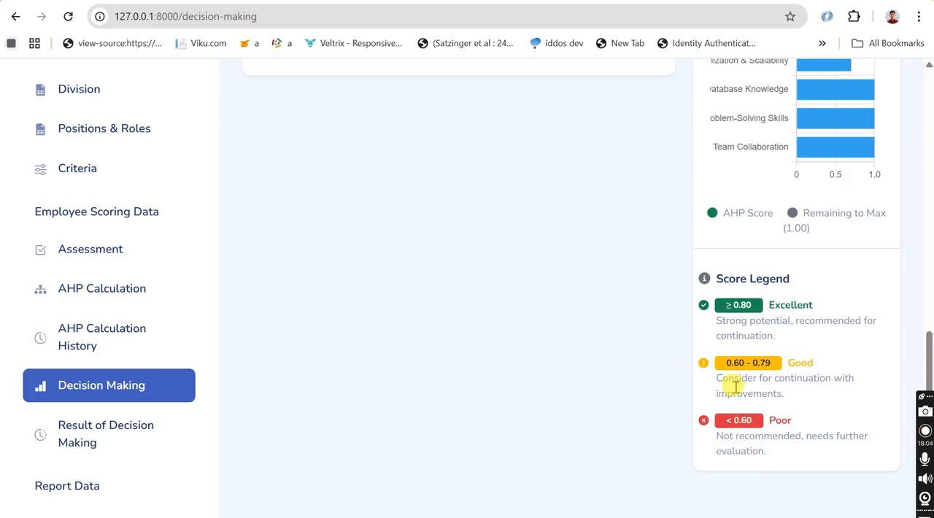
# - Save the evaluation and open the list of decision making results
pyautogui.scroll(4, 734, 387)
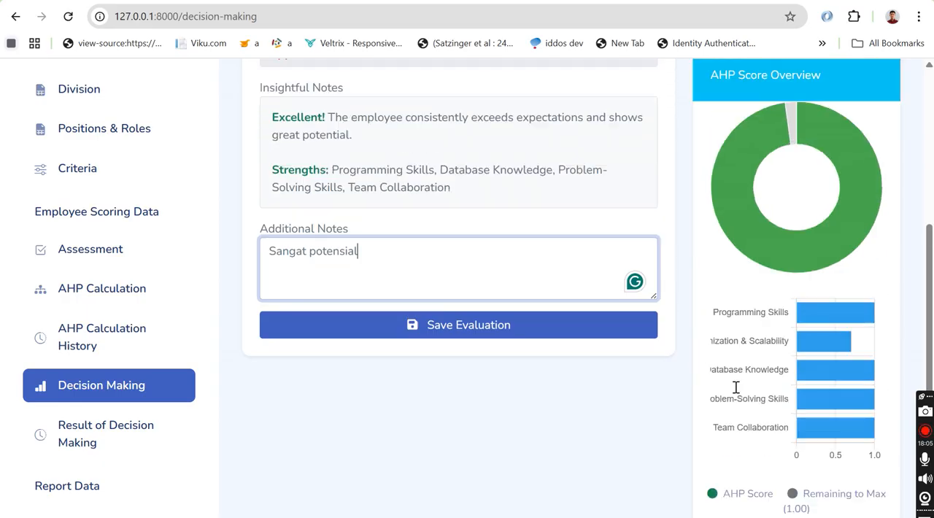
pyautogui.click(485, 326)
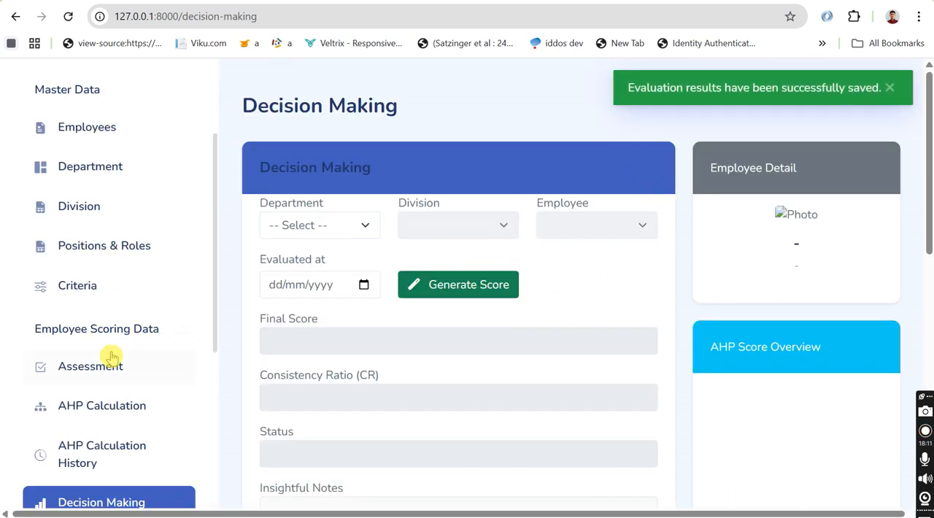
pyautogui.scroll(-5, 111, 357)
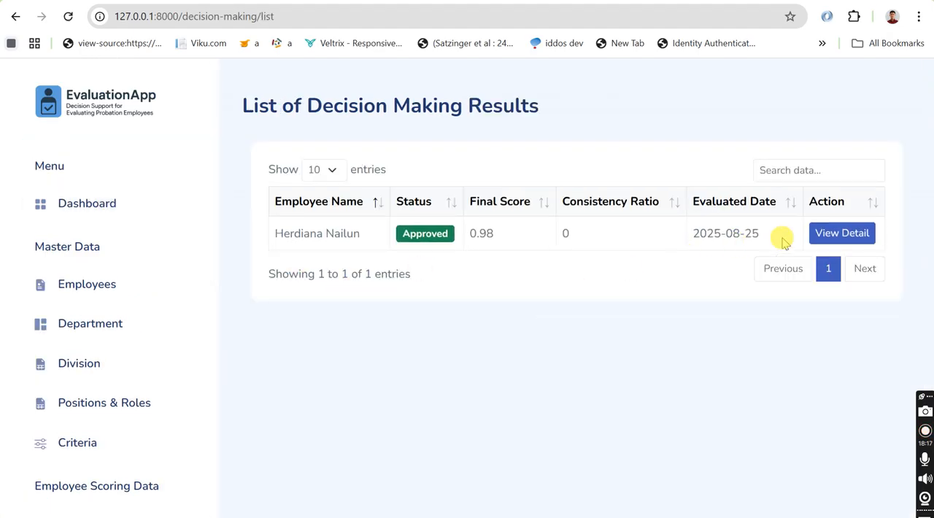
# - View the saved result's Employee Decision Detail with its evaluation overview and performance breakdown, and close it
pyautogui.click(834, 234)
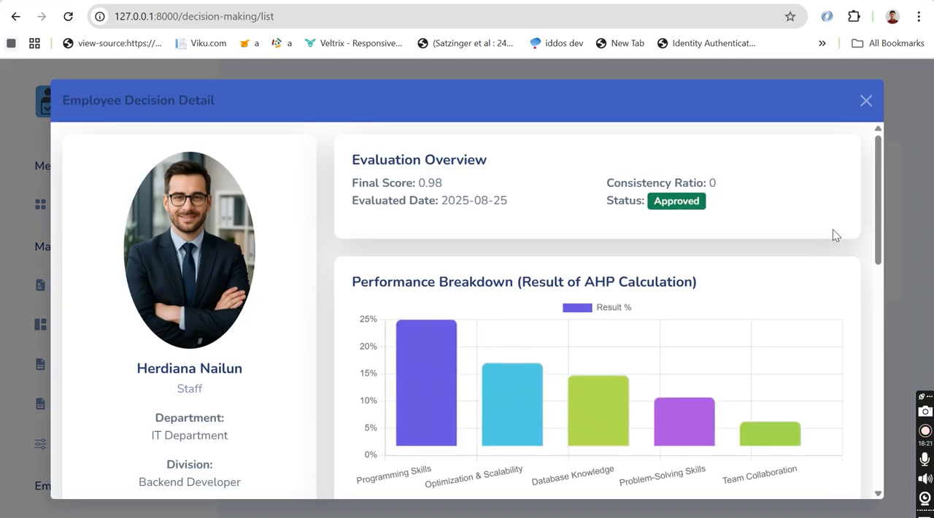
pyautogui.scroll(-4, 639, 301)
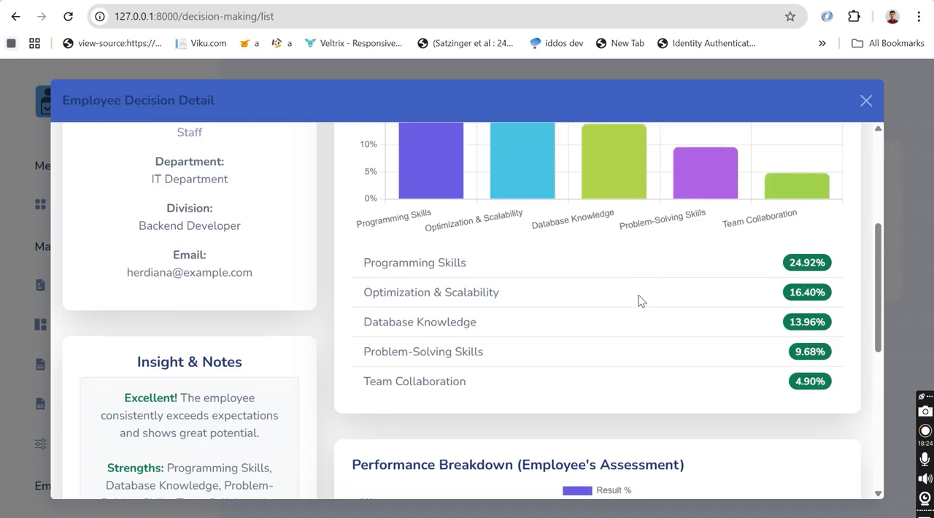
pyautogui.scroll(4, 639, 301)
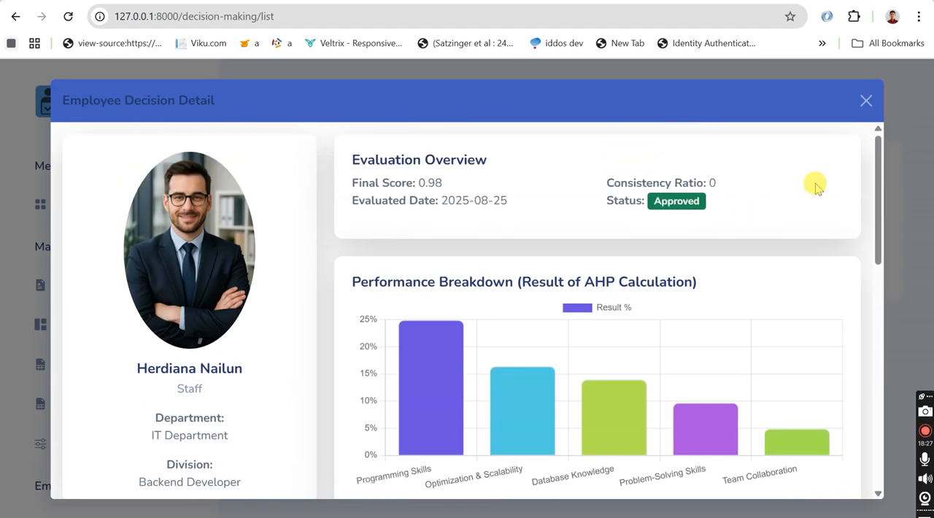
pyautogui.rightClick(862, 99)
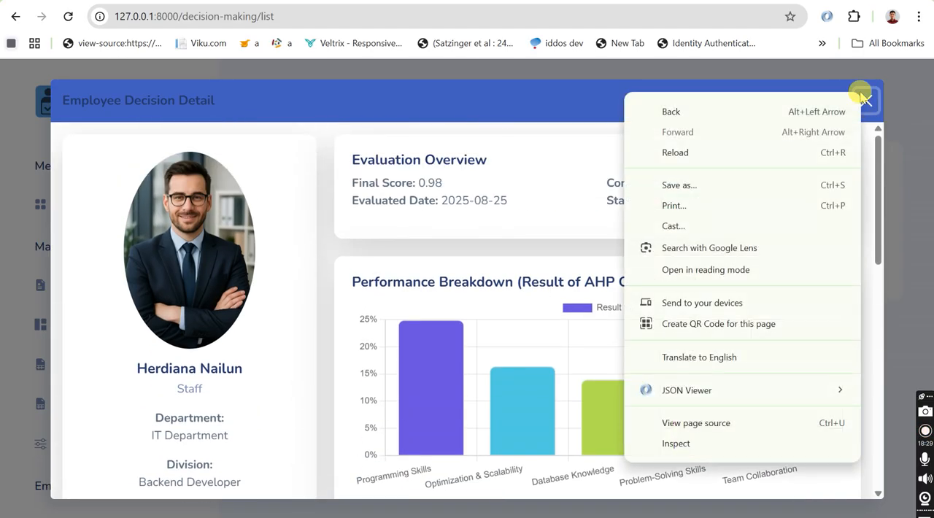
pyautogui.click(867, 102)
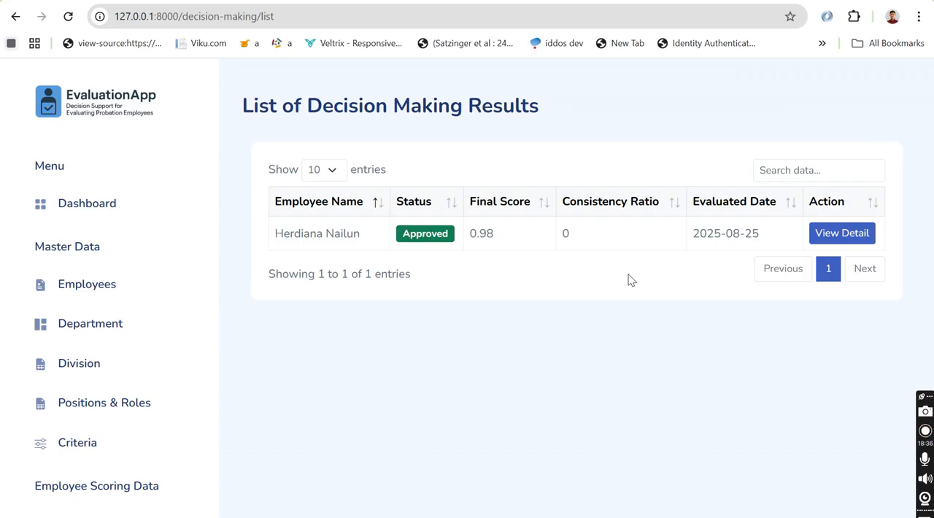
# - Open the Employees Report and look through its active/inactive pie chart and employee table
pyautogui.scroll(-4, 119, 328)
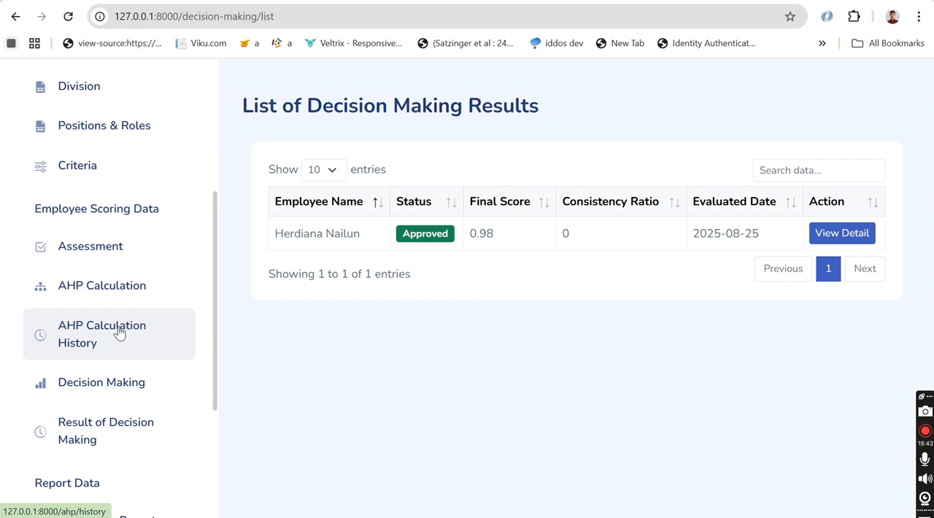
pyautogui.scroll(-3, 77, 430)
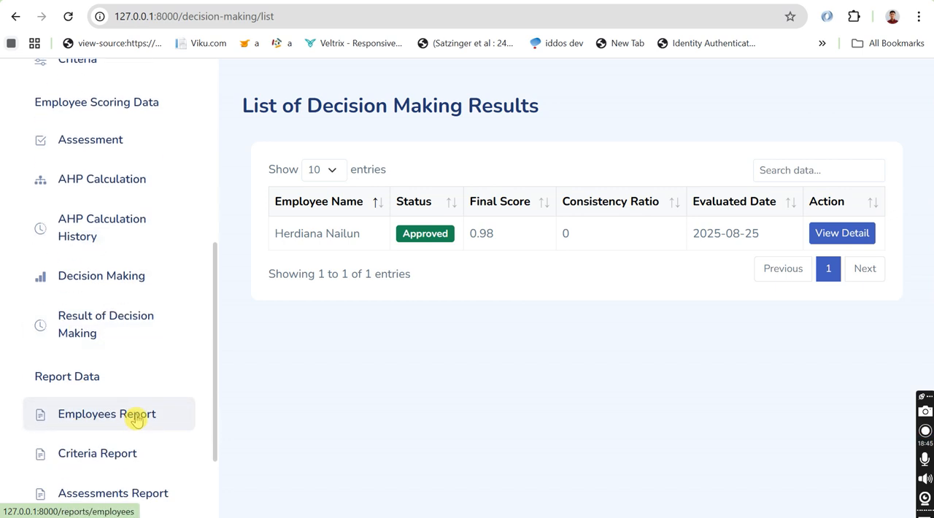
pyautogui.scroll(-2, 151, 346)
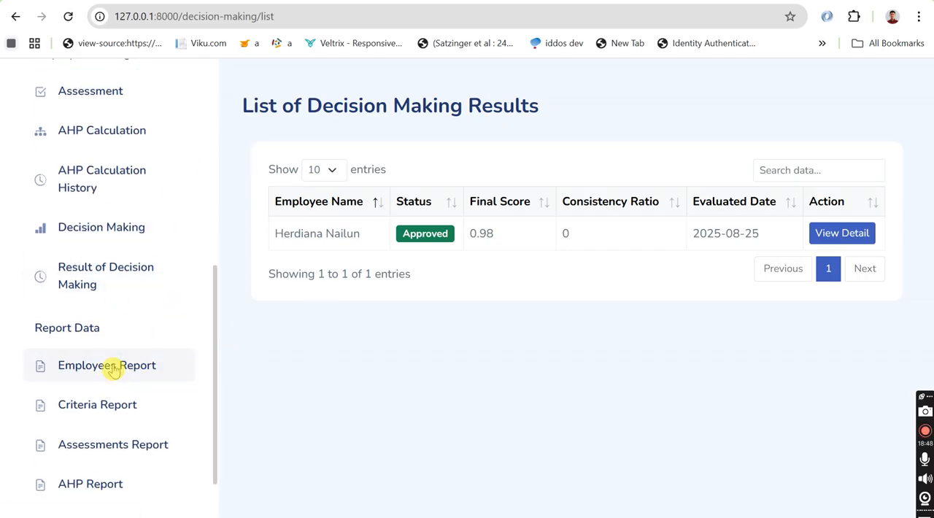
pyautogui.click(114, 371)
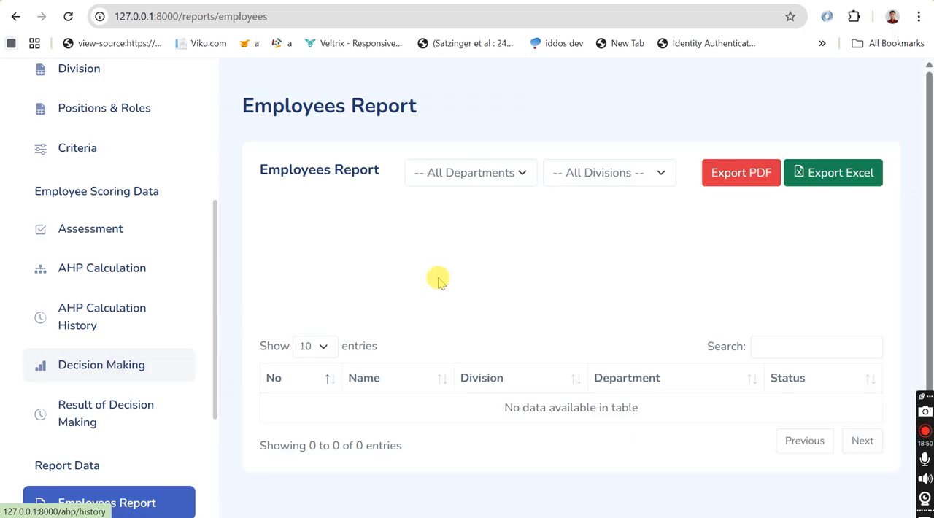
pyautogui.scroll(-2, 475, 340)
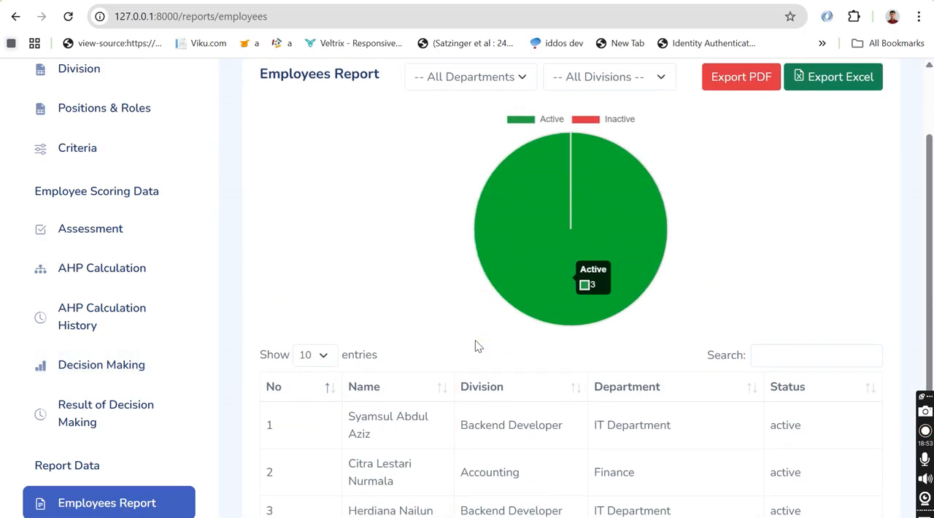
pyautogui.scroll(-1, 475, 340)
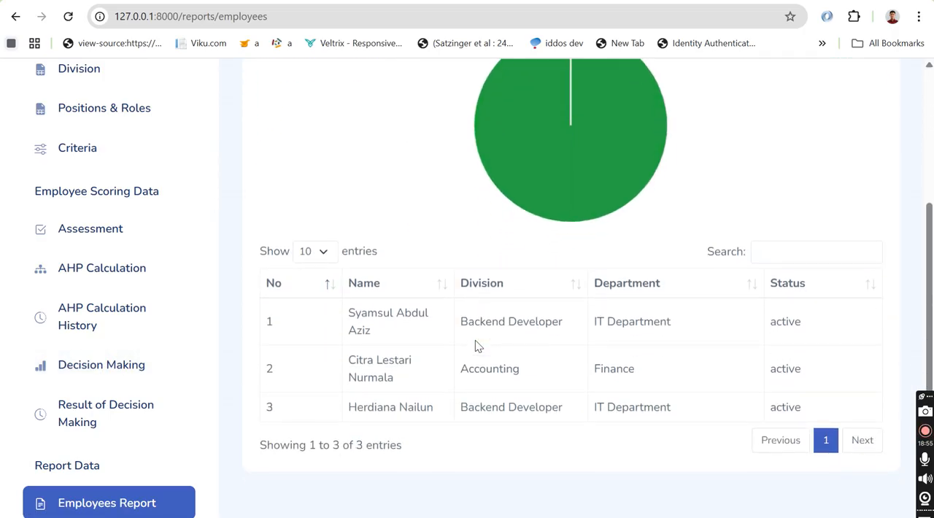
pyautogui.scroll(3, 475, 340)
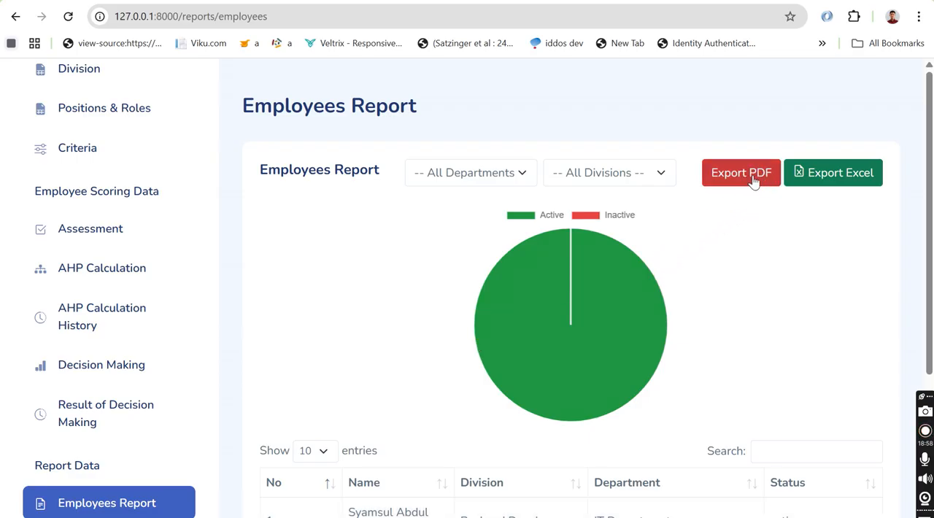
# - Filter the Employees Report by IT Department and the Backend Developer division and check the listed employees
pyautogui.click(510, 173)
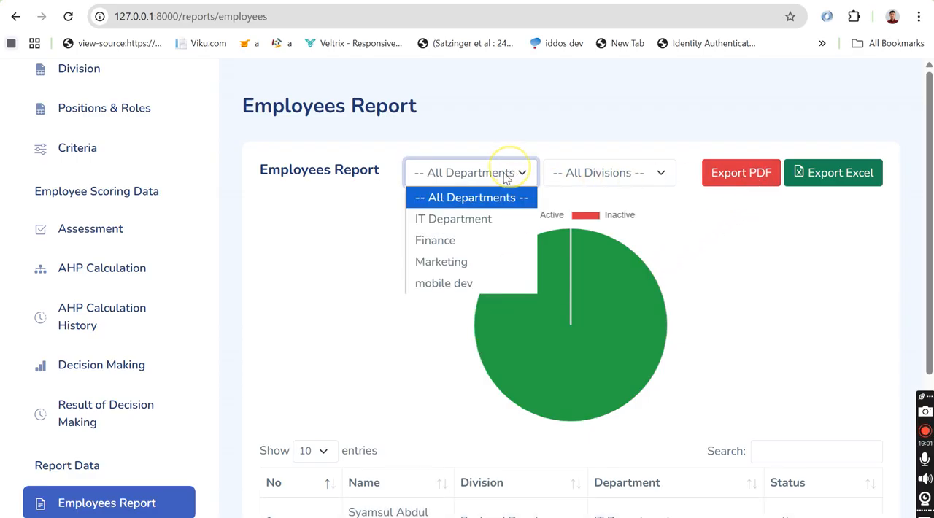
pyautogui.click(459, 220)
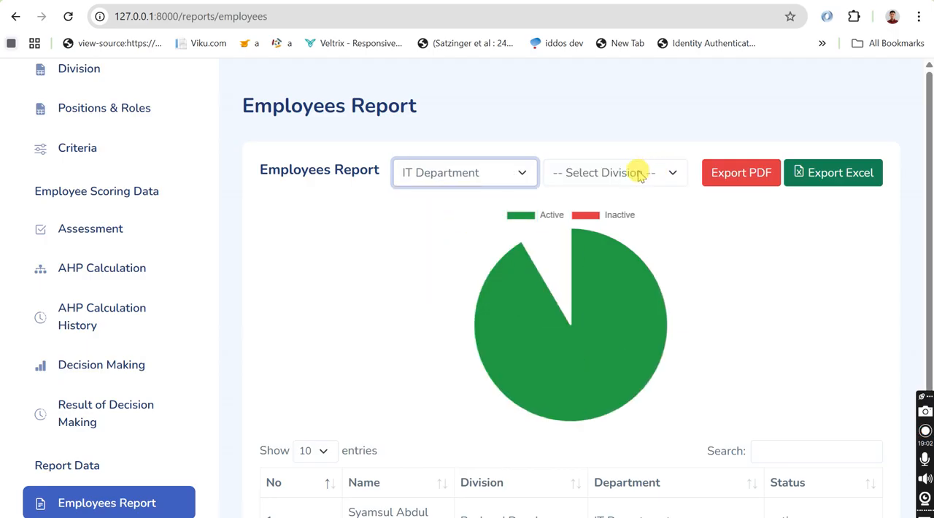
pyautogui.click(633, 173)
pyautogui.click(595, 219)
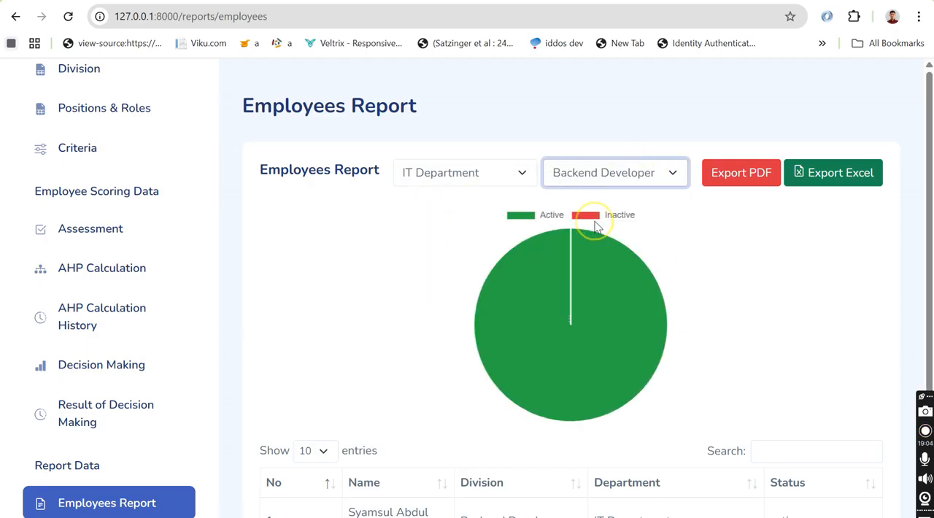
pyautogui.scroll(-2, 743, 391)
pyautogui.scroll(2, 742, 390)
pyautogui.scroll(-2, 657, 406)
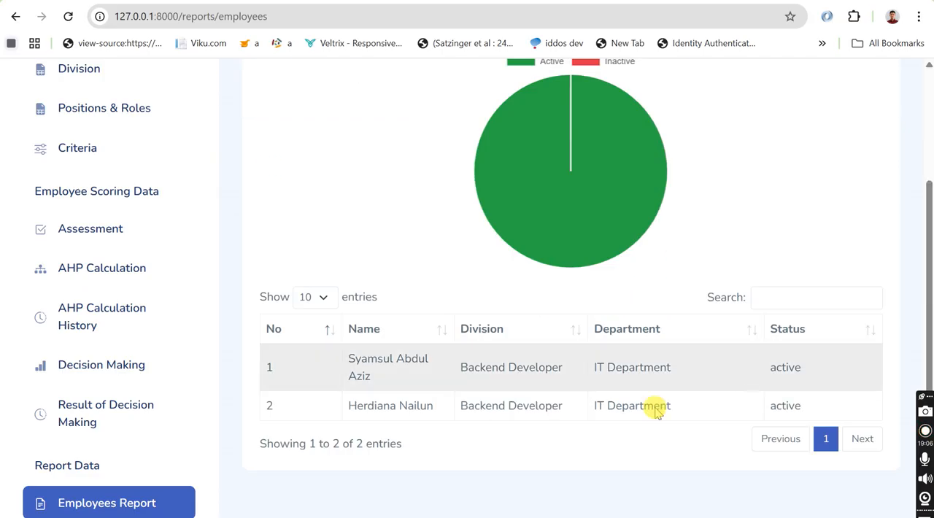
# - Export the filtered Employees Report as a PDF and open the downloaded file
pyautogui.scroll(2, 643, 380)
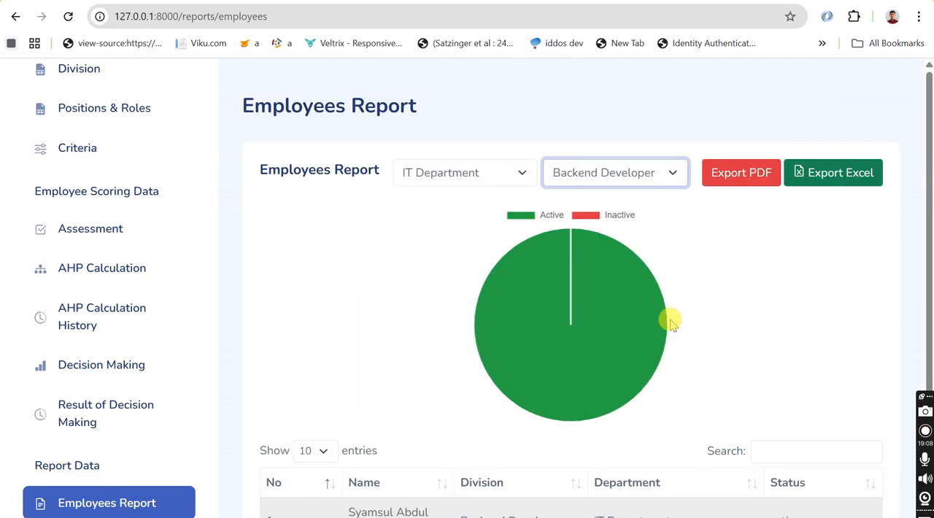
pyautogui.click(755, 178)
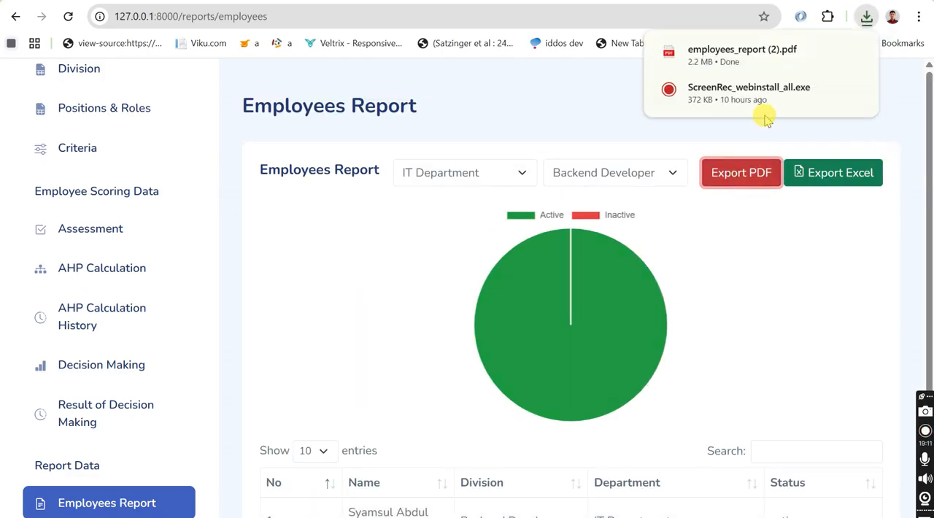
pyautogui.click(730, 51)
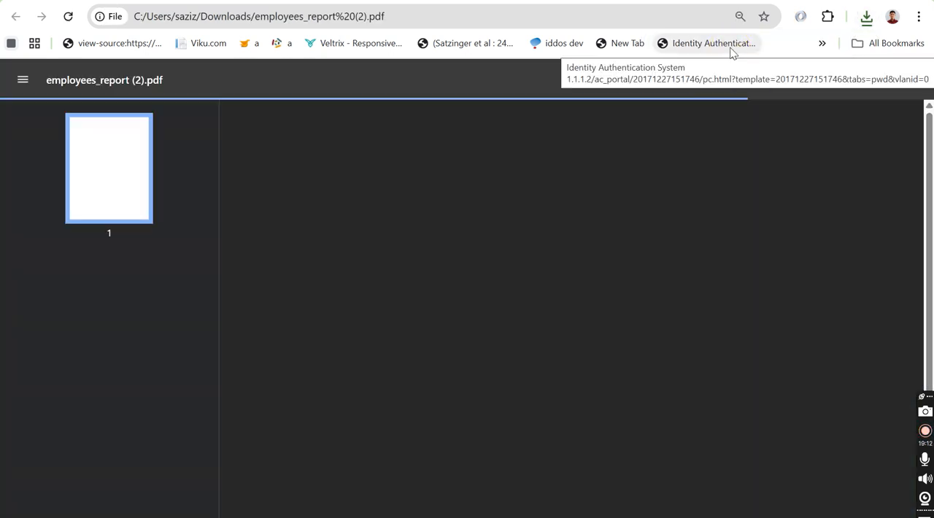
# - Look through the exported Employees Report PDF, including the author name and date in its footer, and close it
pyautogui.scroll(-2, 632, 225)
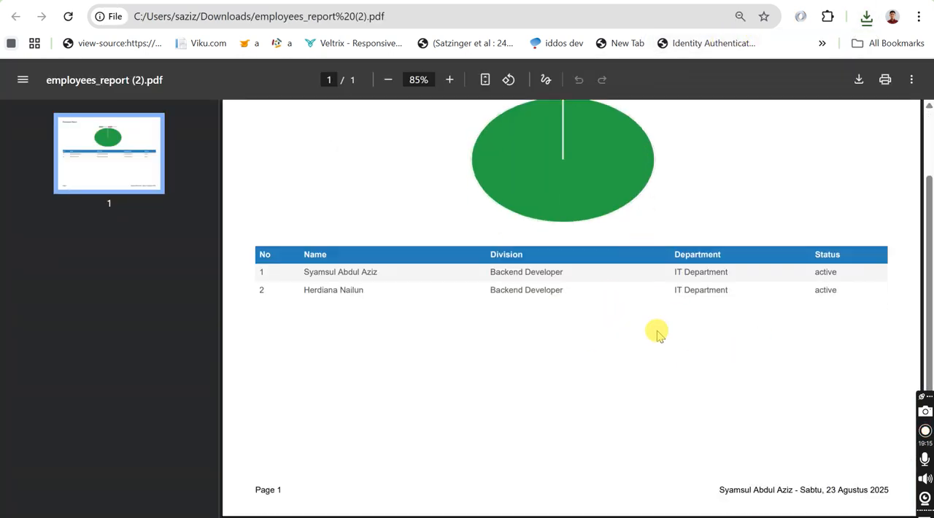
pyautogui.scroll(2, 603, 232)
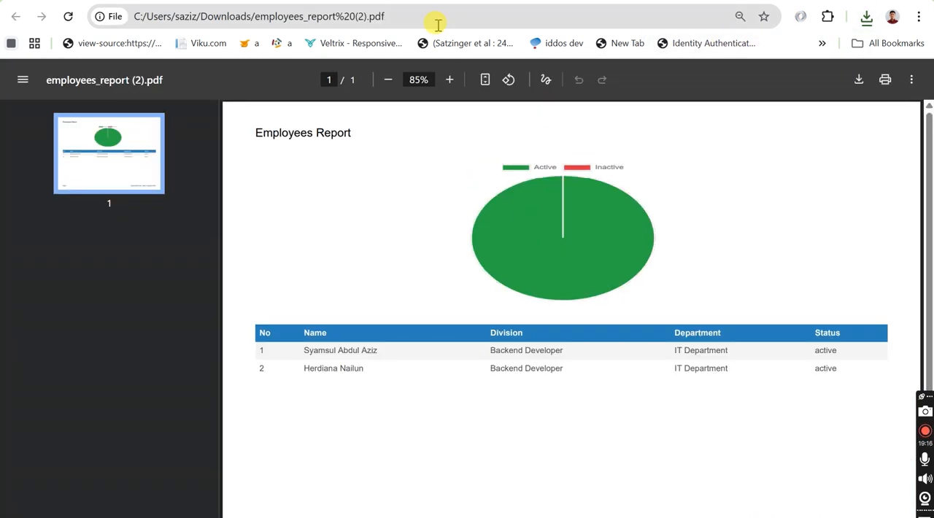
pyautogui.scroll(-2, 635, 314)
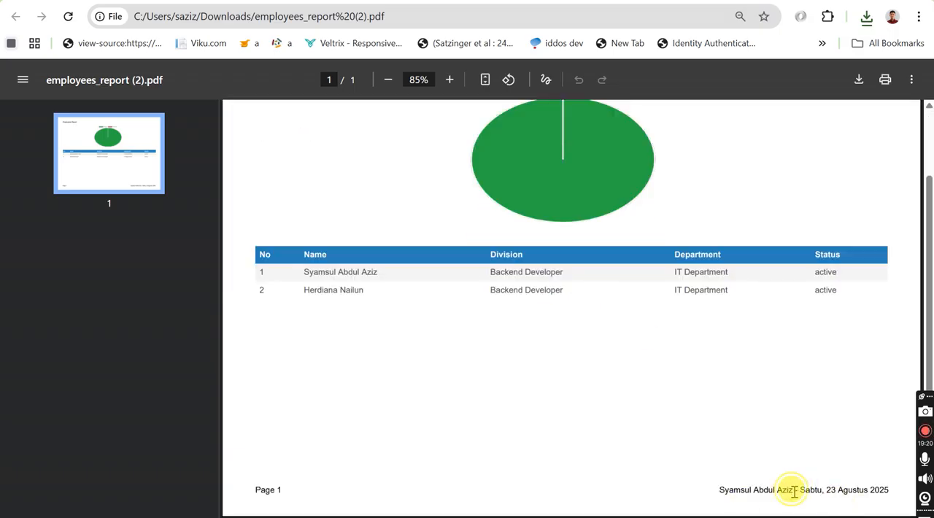
pyautogui.moveTo(795, 492); pyautogui.dragTo(694, 486)
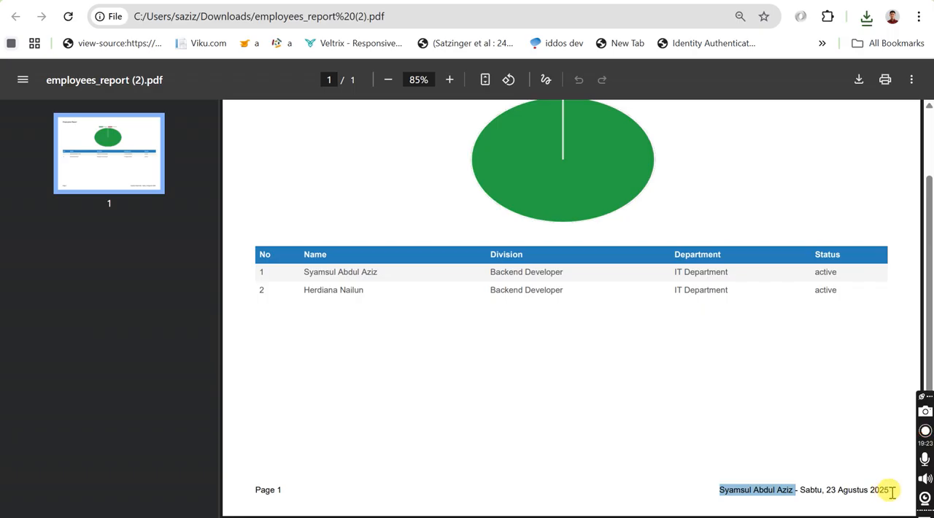
pyautogui.hotkey('ctrl', 'w')
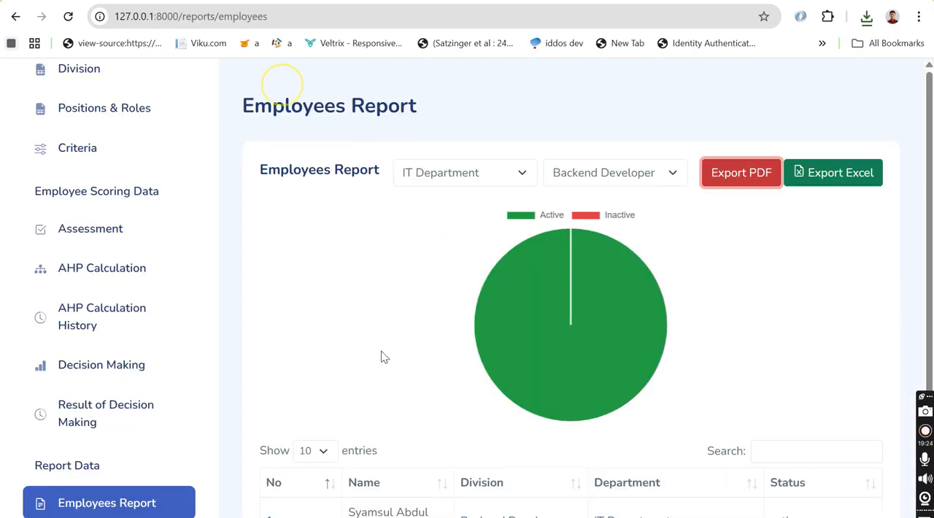
# - Export the Criteria Report for all departments and divisions as a PDF, view the downloaded file and close it
pyautogui.scroll(-3, 153, 405)
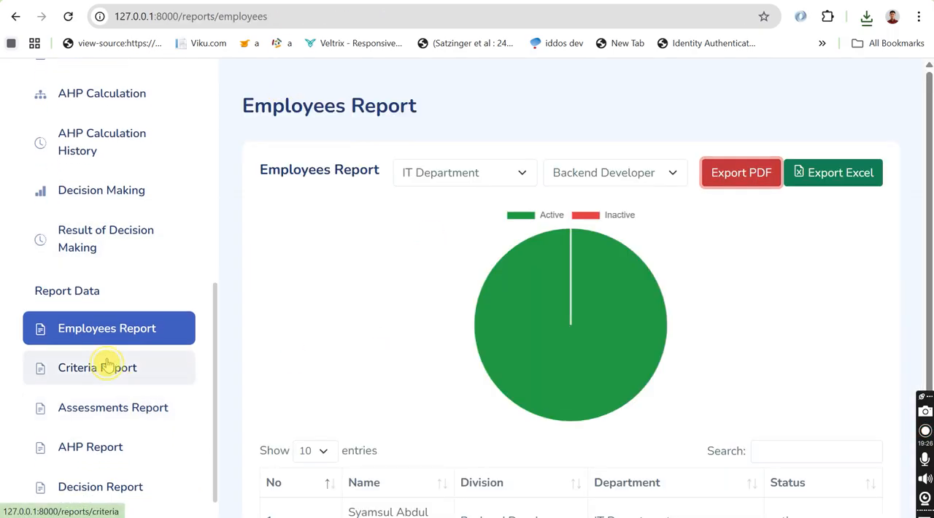
pyautogui.click(108, 367)
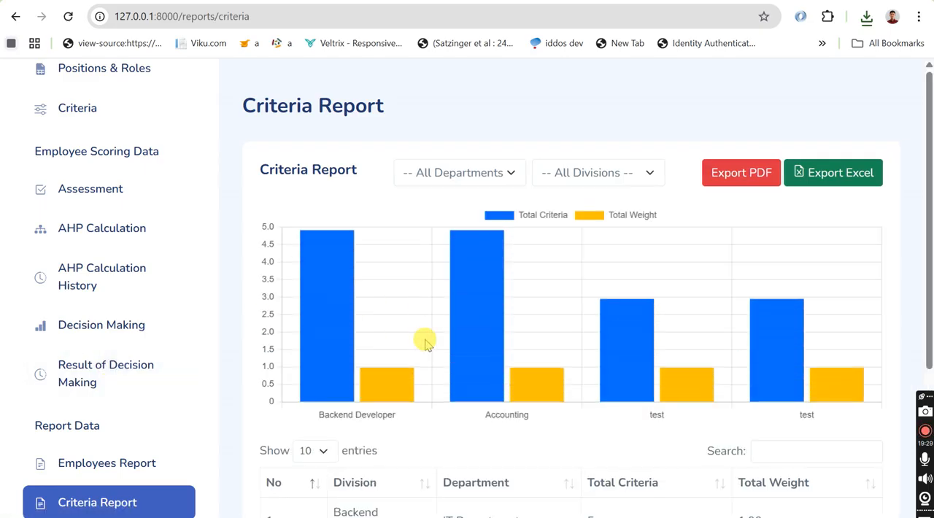
pyautogui.scroll(-3, 425, 343)
pyautogui.scroll(3, 426, 343)
pyautogui.click(739, 172)
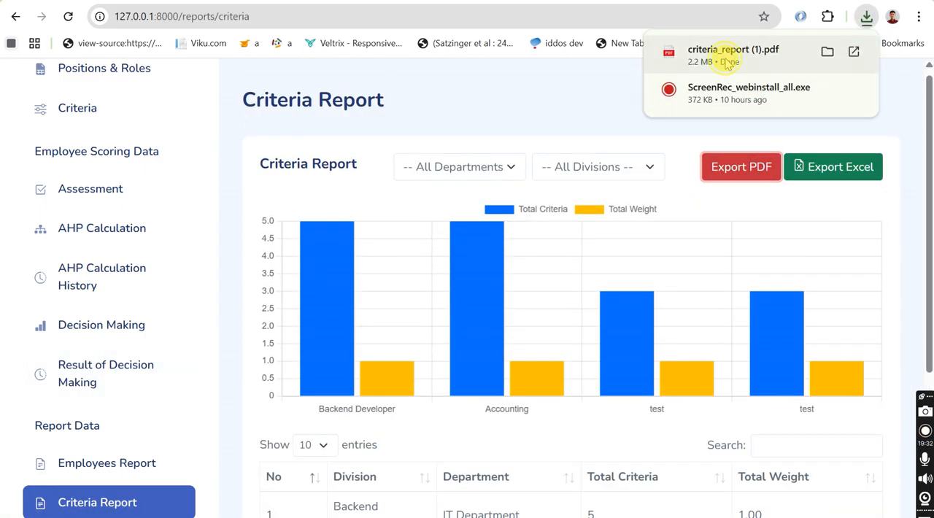
pyautogui.click(730, 64)
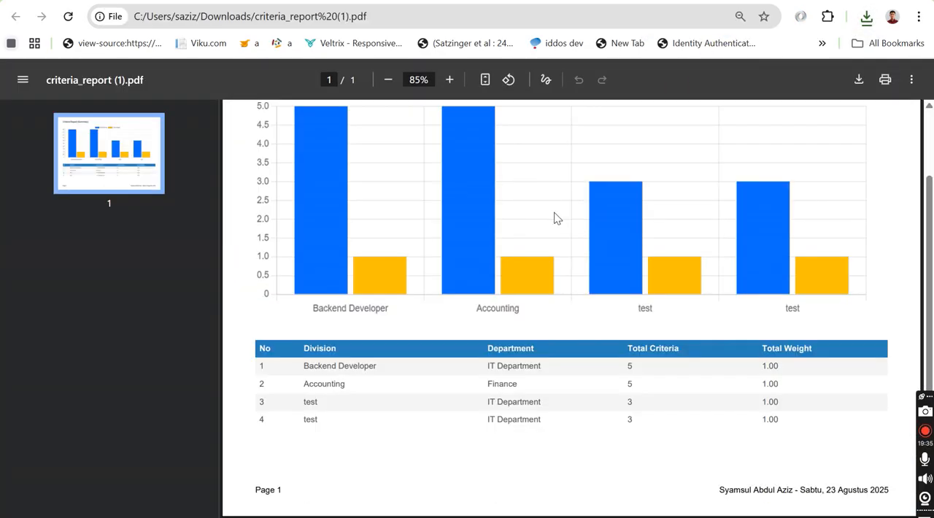
pyautogui.hotkey('ctrl', 'w')
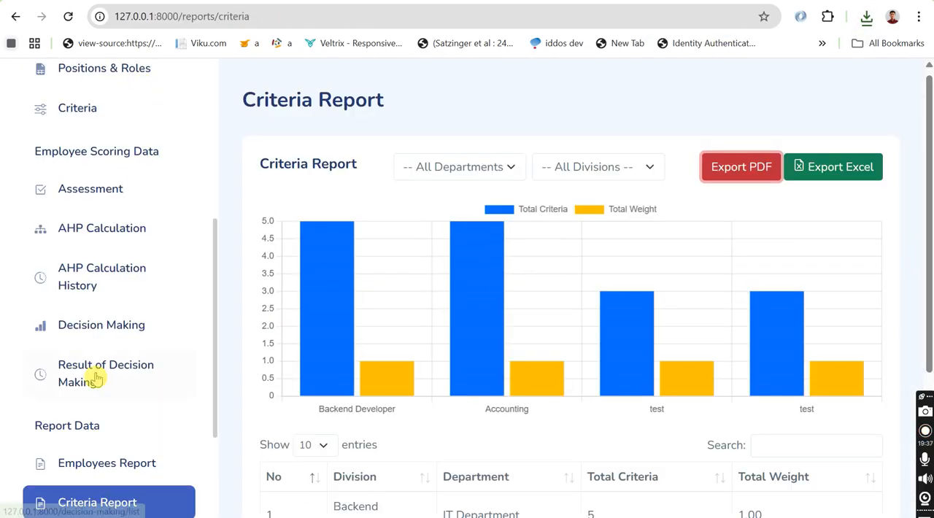
# - View the charts and tables of the Assessments Report and the AHP Report
pyautogui.scroll(-1, 110, 369)
pyautogui.click(122, 491)
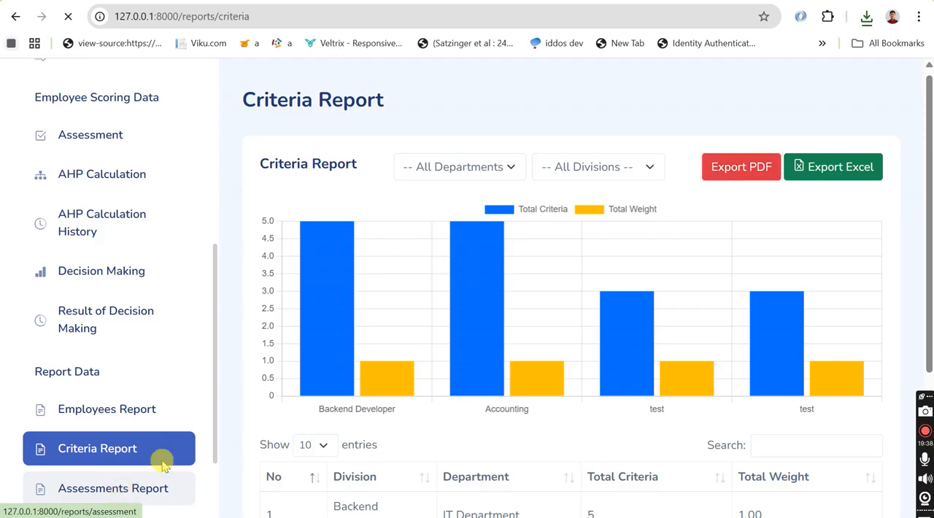
pyautogui.scroll(-1, 459, 376)
pyautogui.scroll(-2, 460, 376)
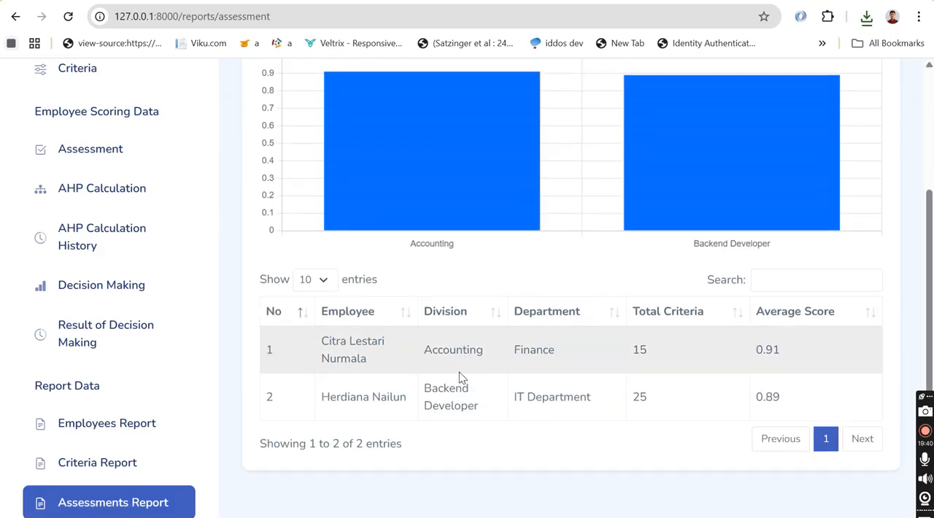
pyautogui.scroll(-2, 161, 413)
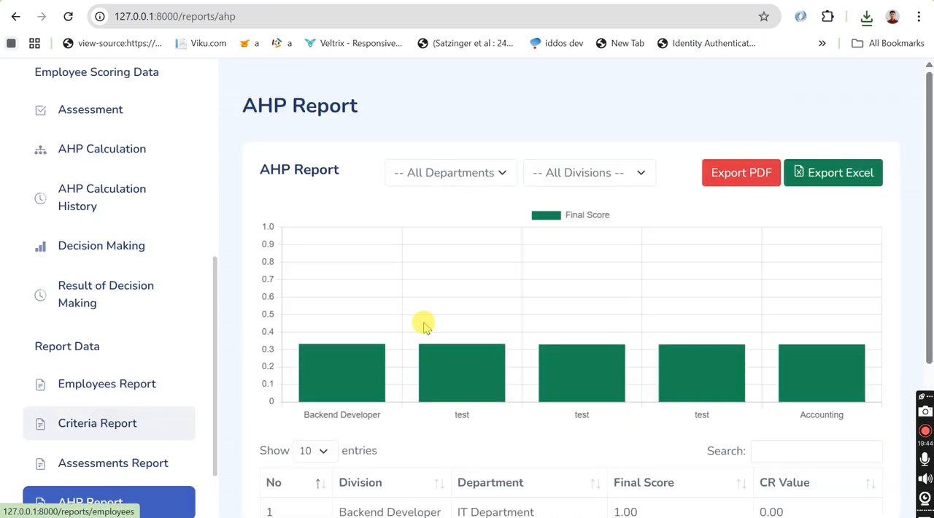
pyautogui.scroll(-3, 496, 348)
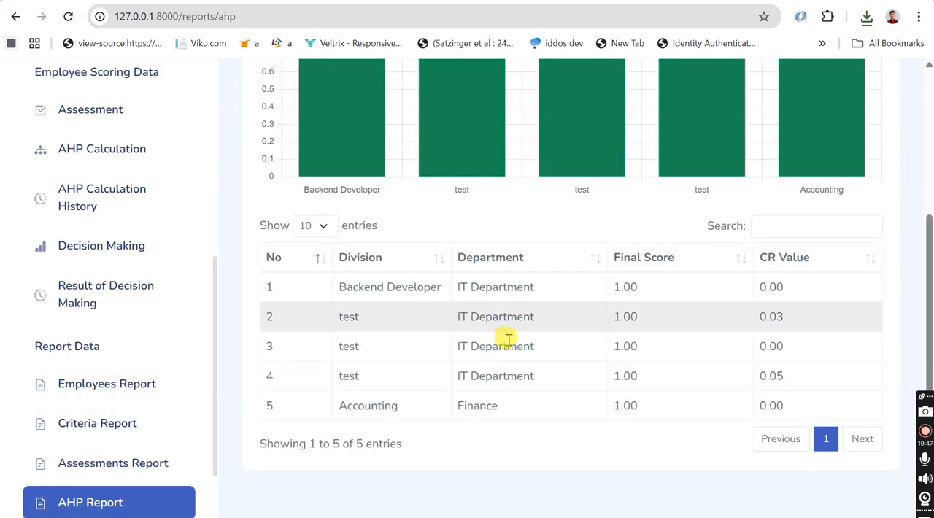
# - Open the Decision Report and look over its approved, considered and rejected chart and employee table
pyautogui.scroll(-2, 106, 363)
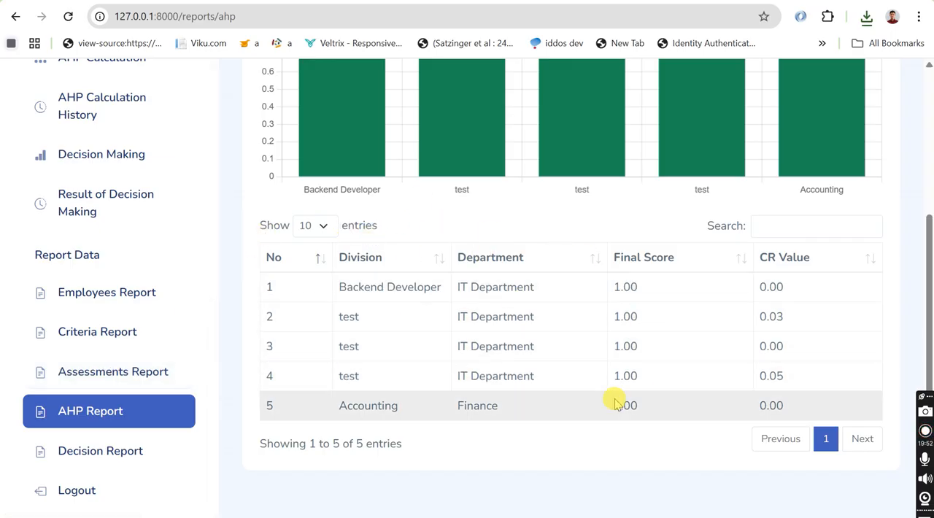
pyautogui.click(121, 450)
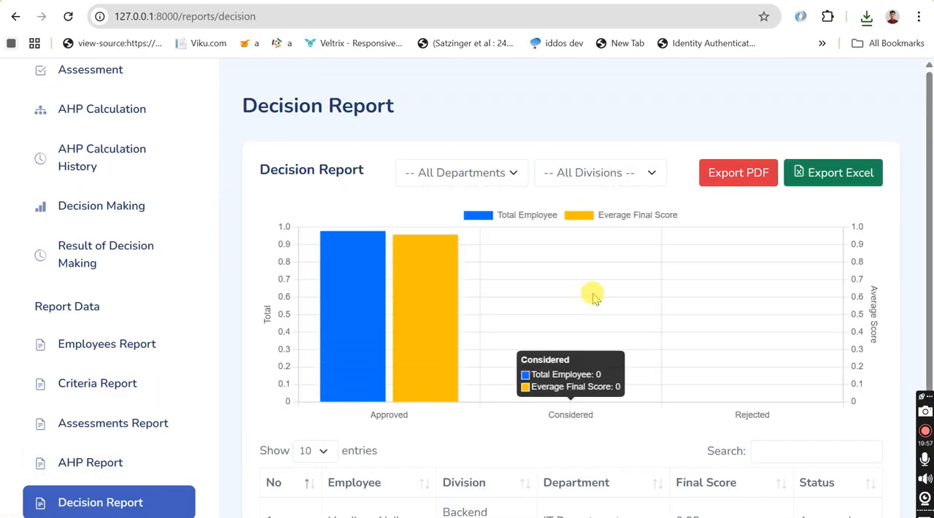
pyautogui.scroll(-3, 616, 328)
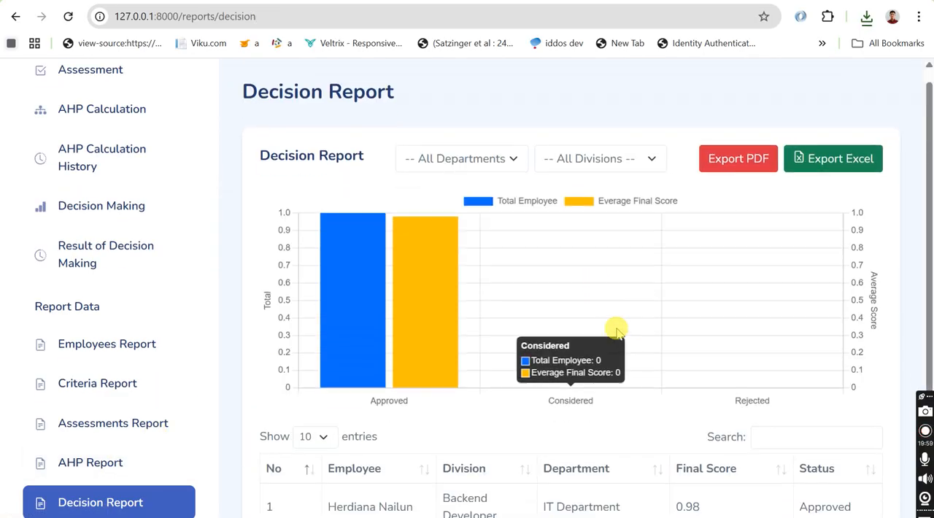
pyautogui.scroll(3, 616, 327)
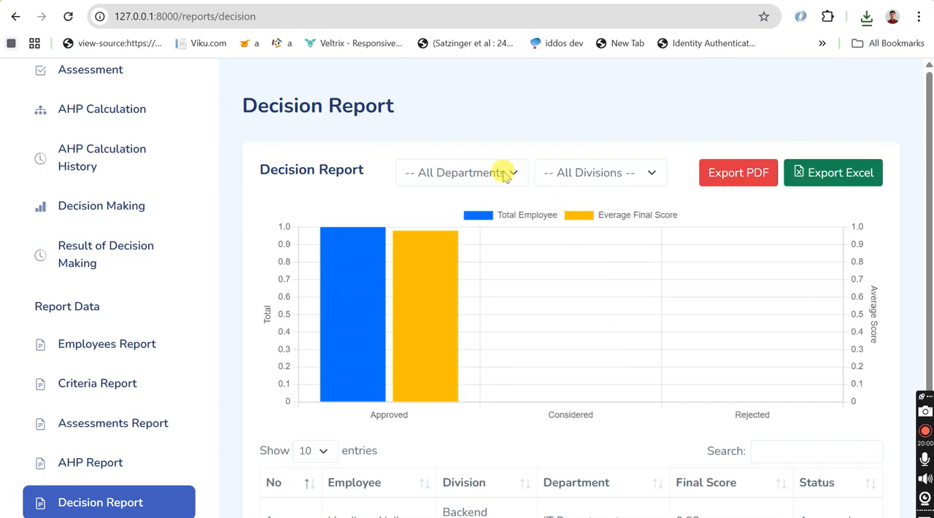
# - Export the Decision Report to Excel and open the downloaded decision_report.xlsx
pyautogui.click(846, 180)
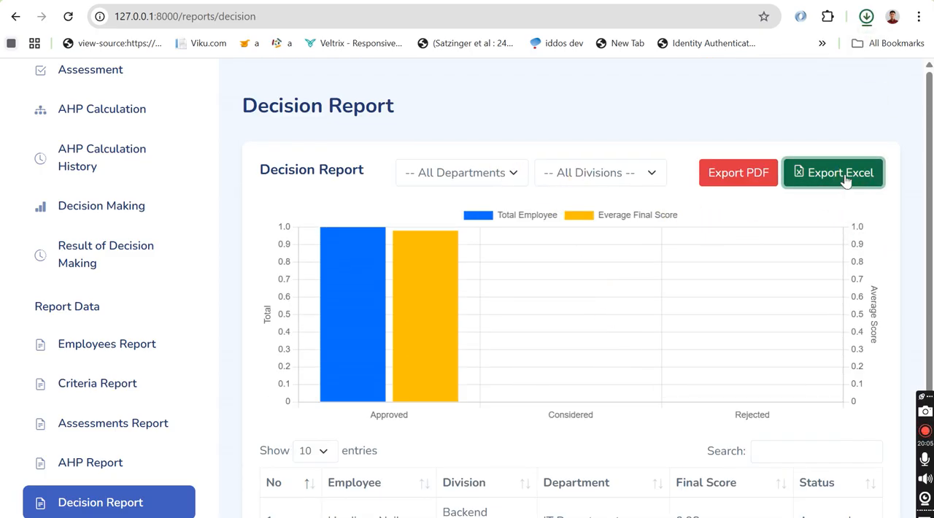
pyautogui.click(866, 16)
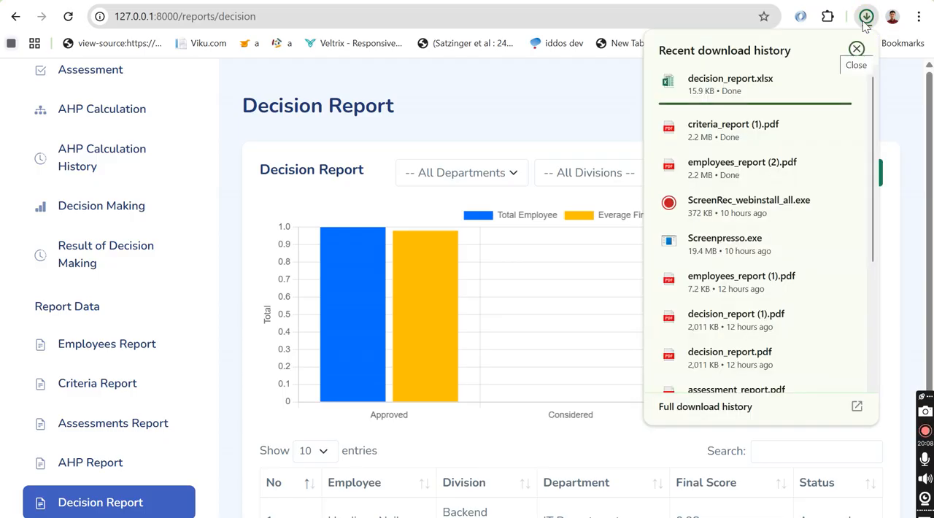
pyautogui.click(571, 100)
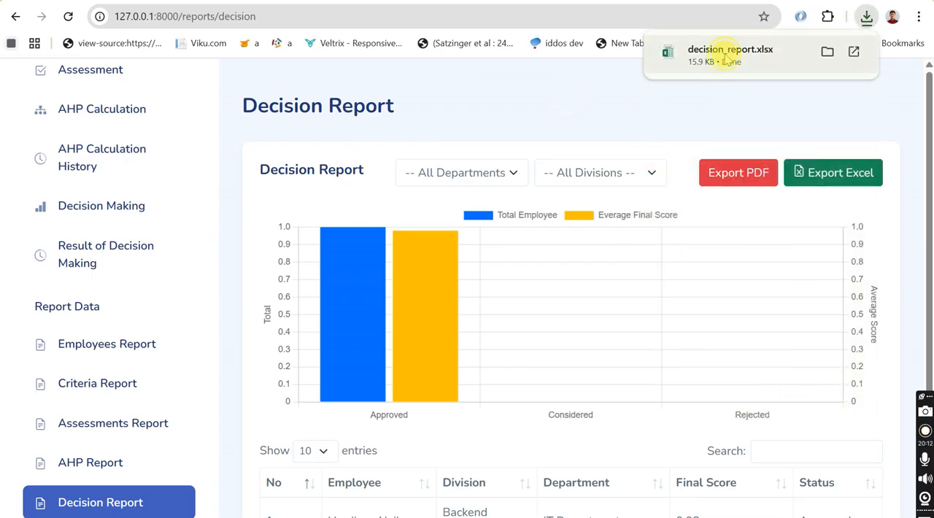
pyautogui.click(726, 55)
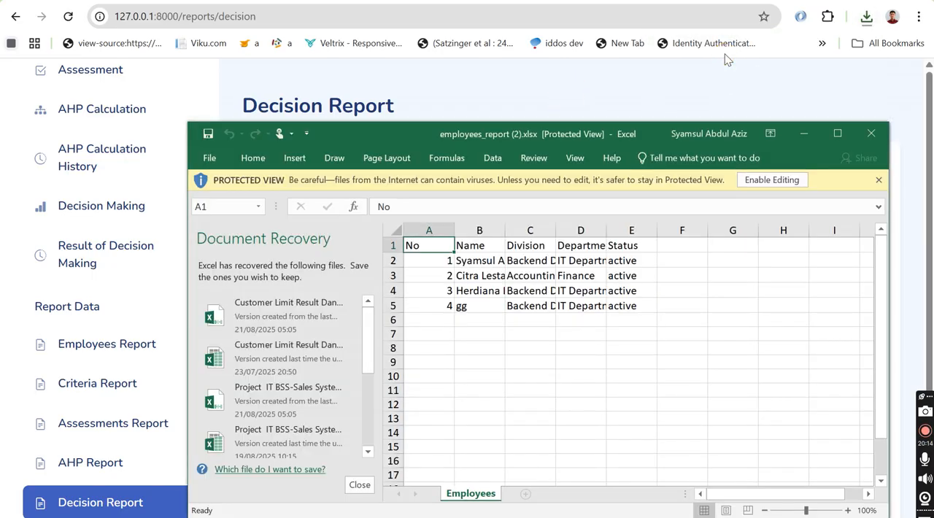
# - Close the open Excel workbooks, including employees_report (2).xlsx and decision_report.xlsx, and return to the Decision Report page
pyautogui.click(872, 133)
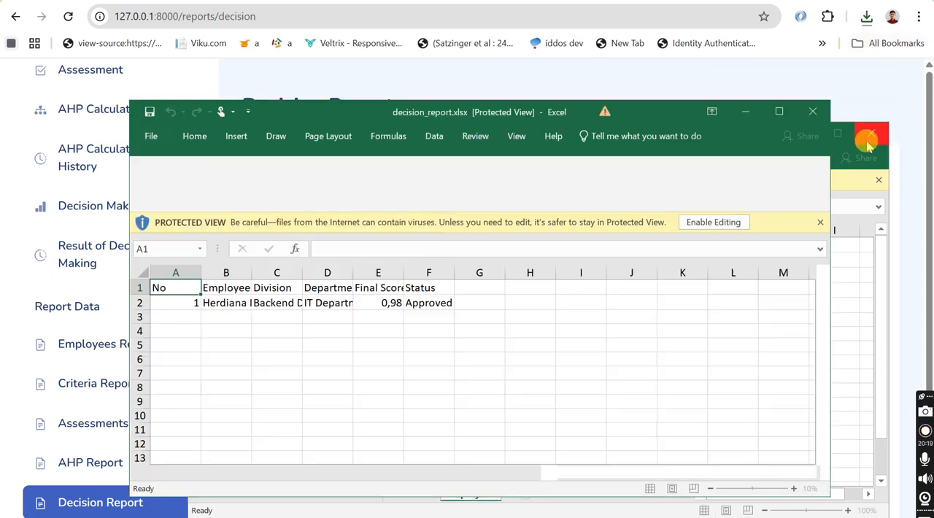
pyautogui.click(814, 111)
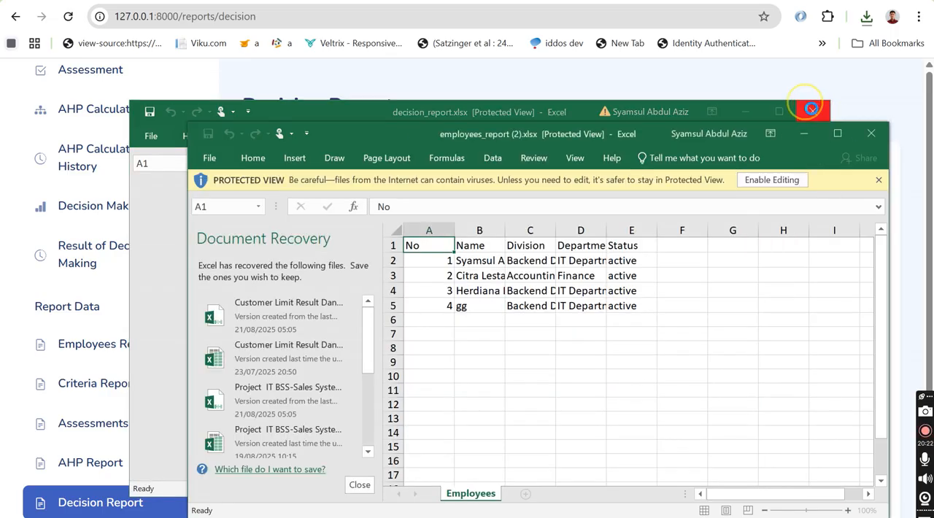
pyautogui.click(793, 83)
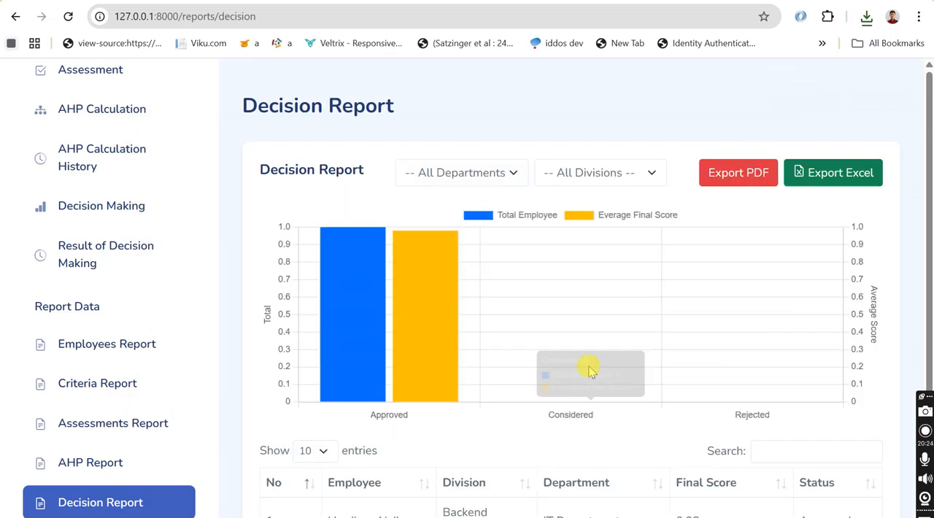
pyautogui.scroll(6, 151, 303)
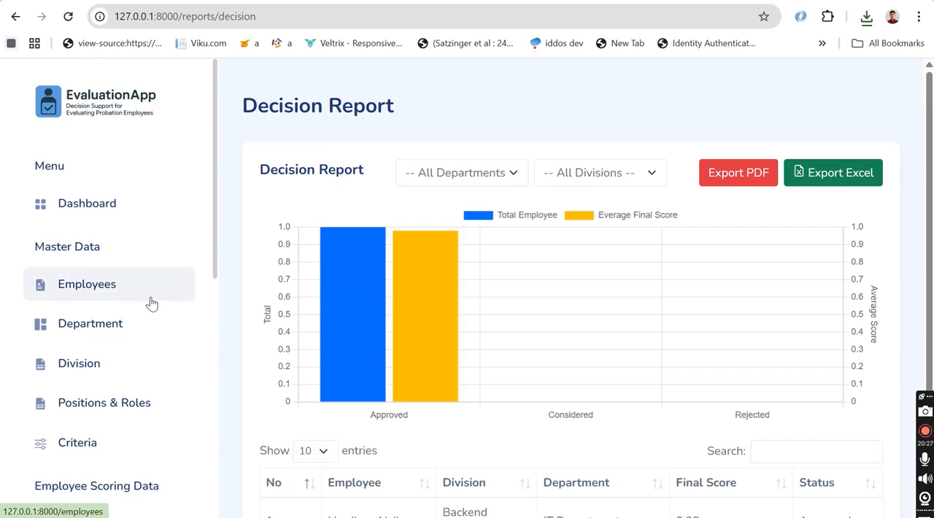